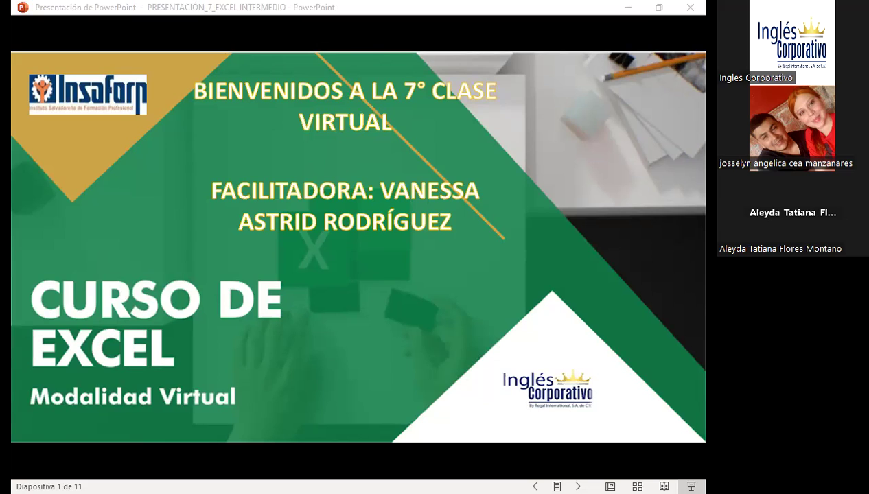
- Switch from the slideshow to Firefox and show the Curso | FCO-EXCEL2 course outline
click(203, 443)
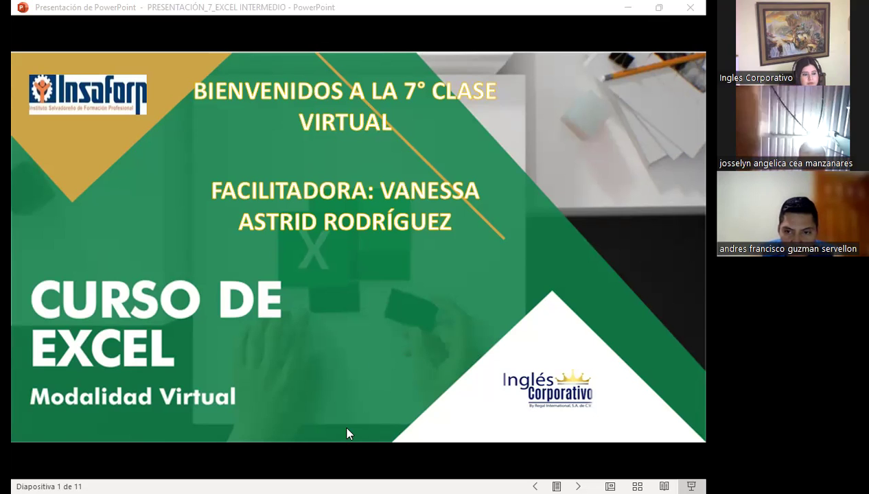
key(alt+Tab)
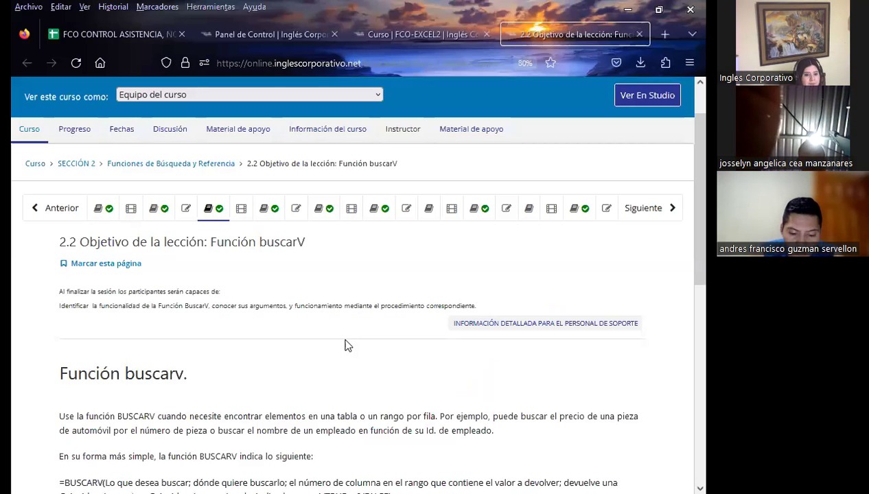
click(419, 27)
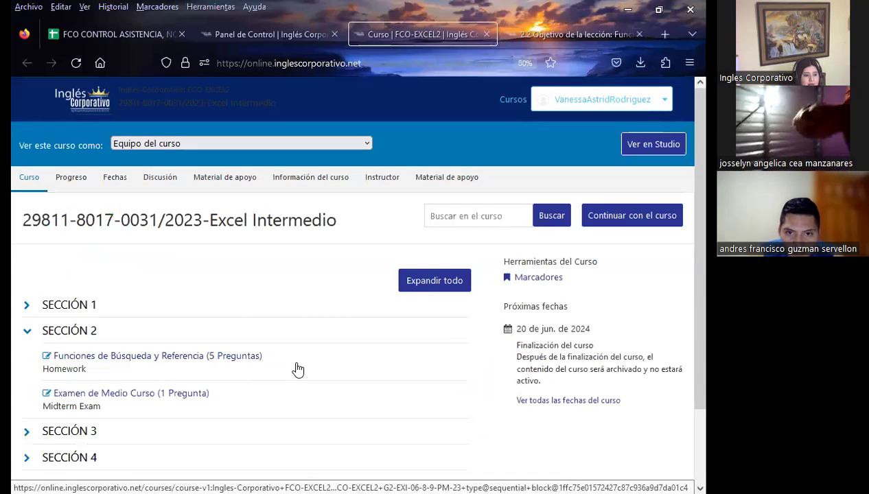
scroll(301, 357, down, 2)
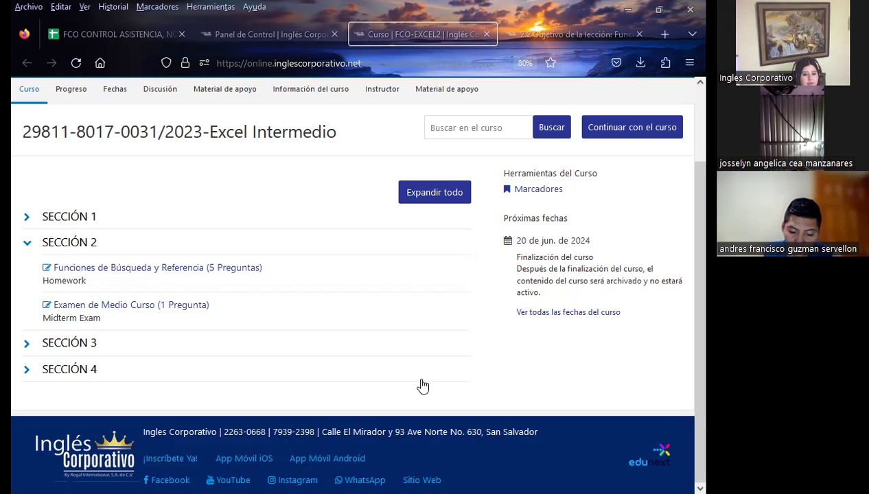
- Bring up the Función buscarV lesson and present PRESENTACIÓN_7_EXCEL INTERMEDIO from slide 1
click(508, 30)
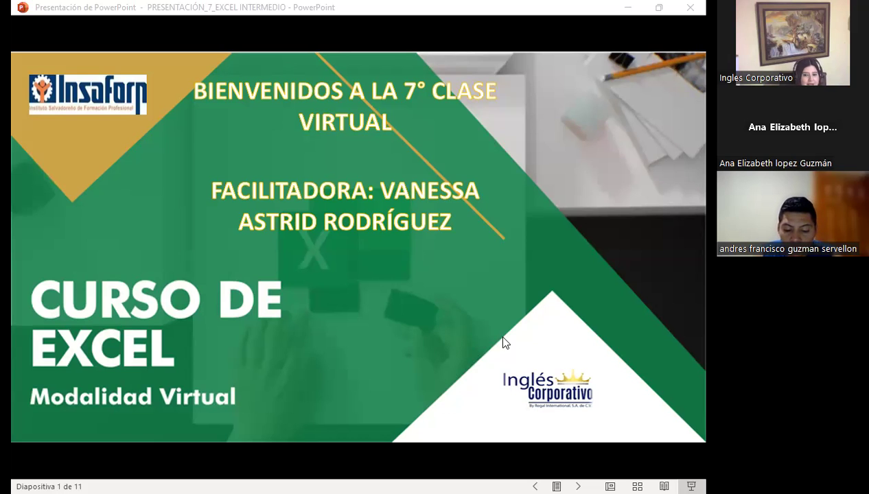
- Advance through the Agenda slide to slide 3 with the session's general objective
click(519, 76)
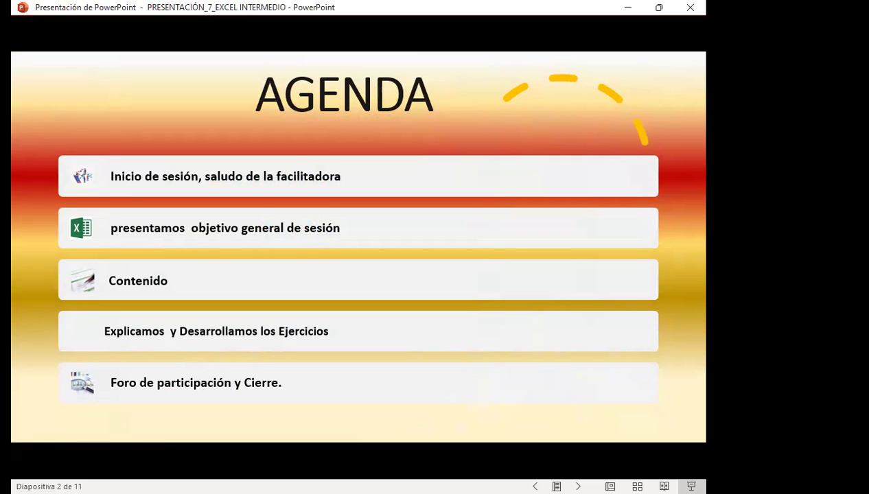
key(Right)
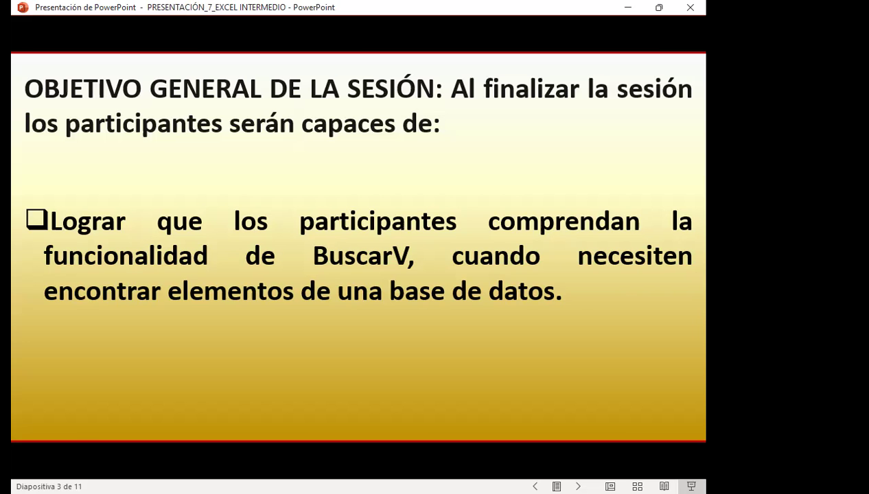
- Advance the slideshow toward slide 4, BuscarV() and its syntax arguments
key(Right)
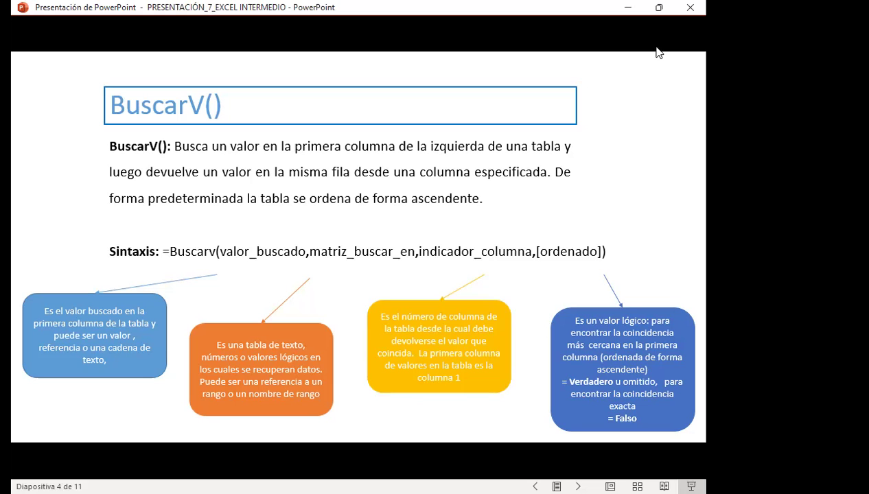
- Show the Caso Práctico slide, then switch to Excel's EJERCICIO BUSCARV sheet
key(Right)
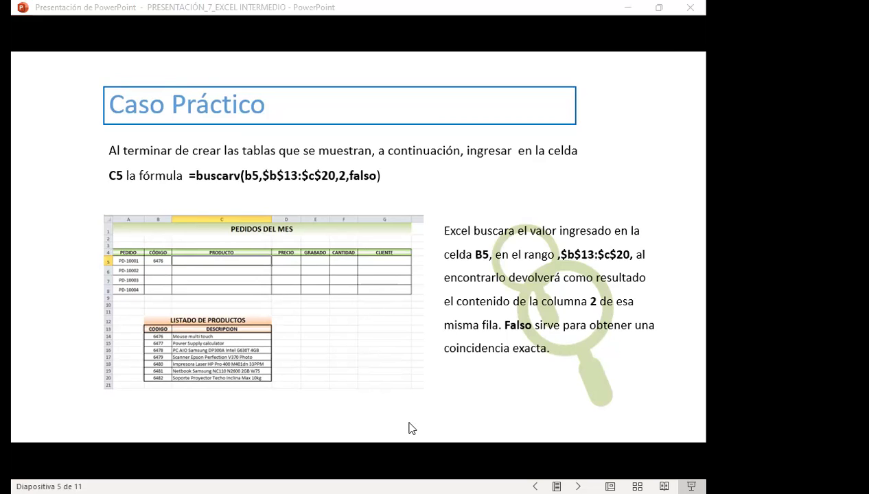
key(alt+Tab)
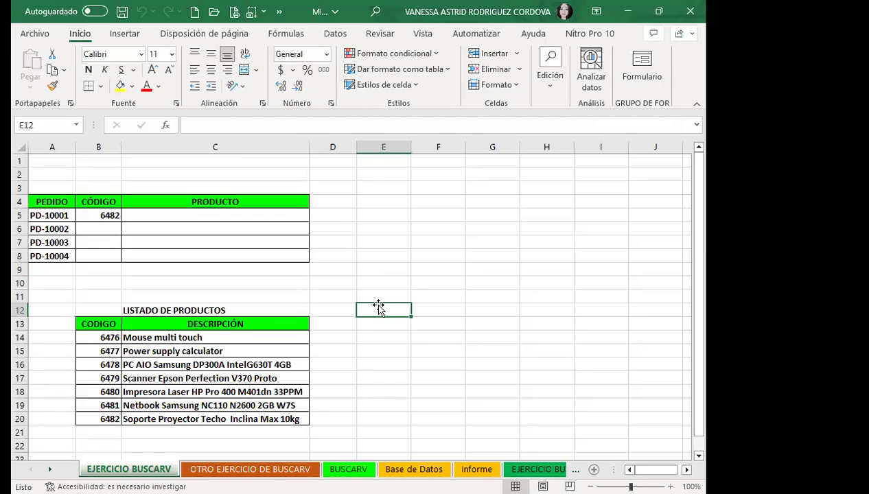
- In C5 begin =BUSCARV(B5; using B5's code as the lookup value
click(197, 215)
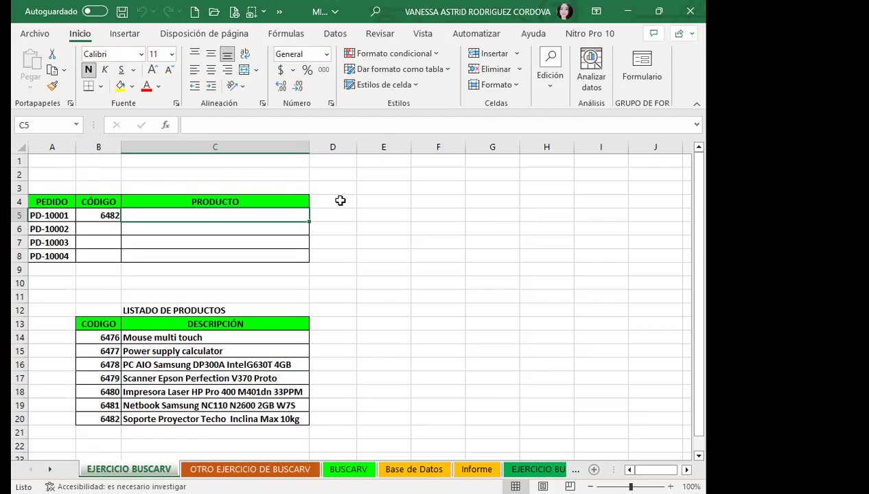
text(=)
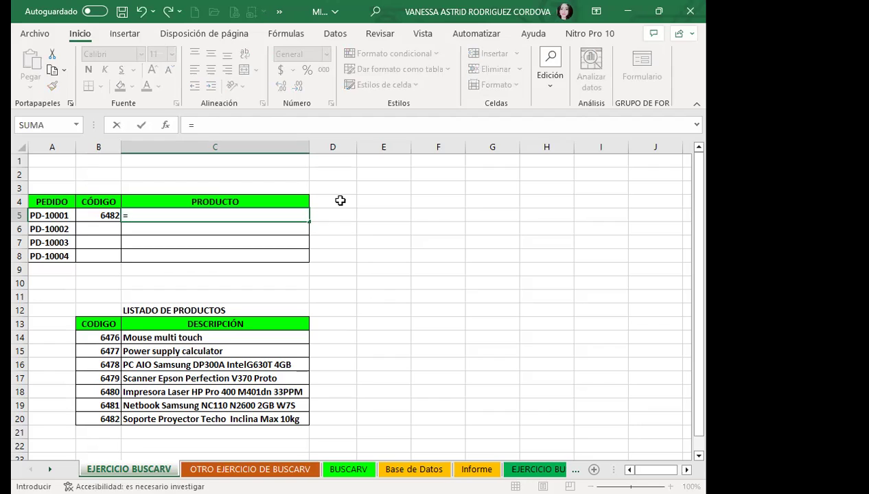
text(b)
text(usc)
key(Down)
key(Down)
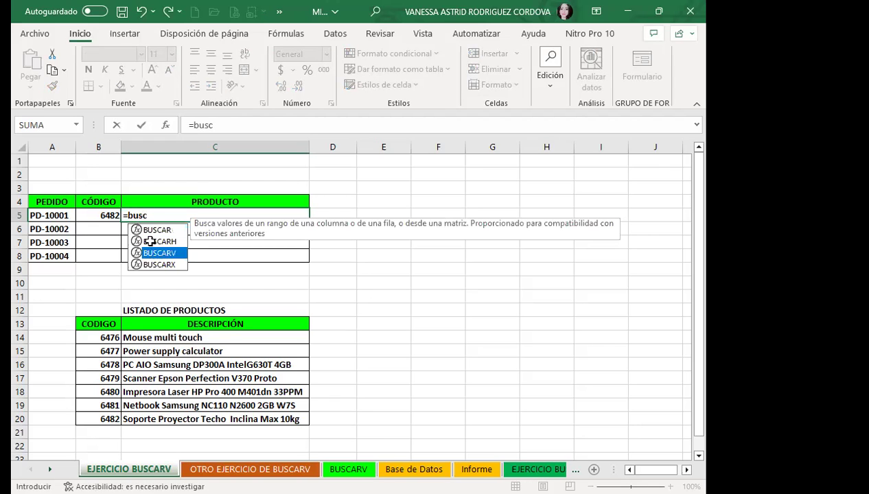
key(Tab)
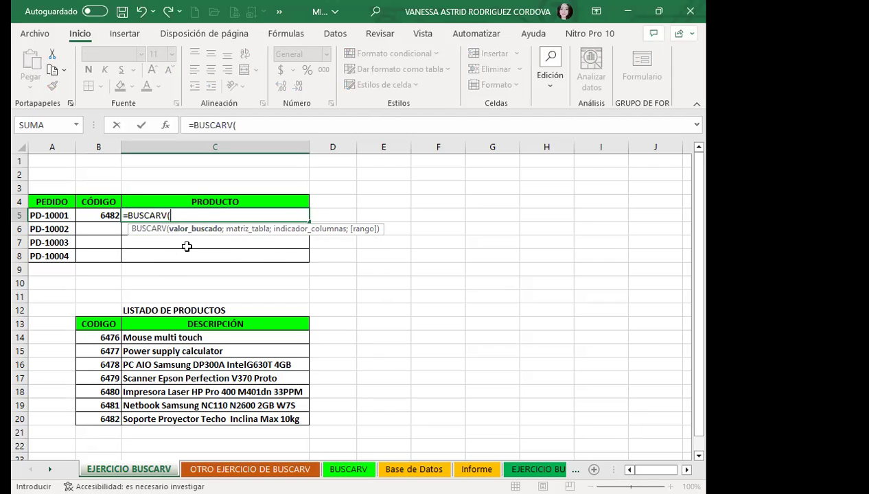
click(90, 215)
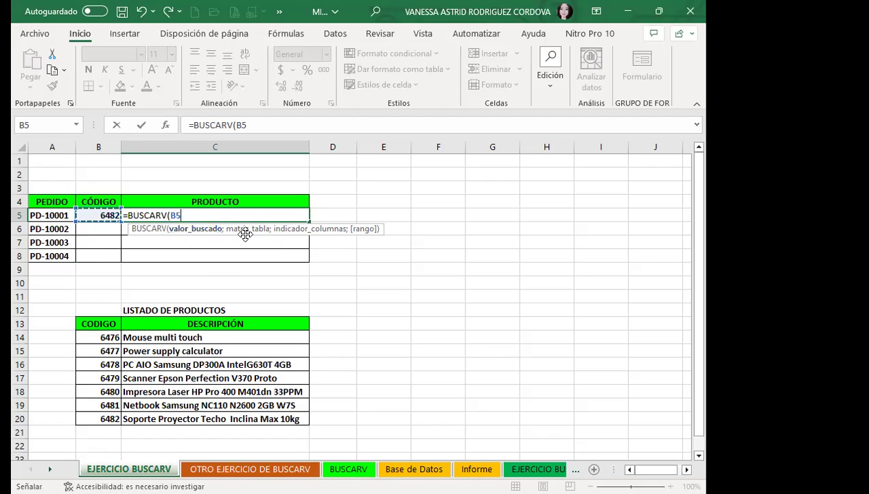
text(;)
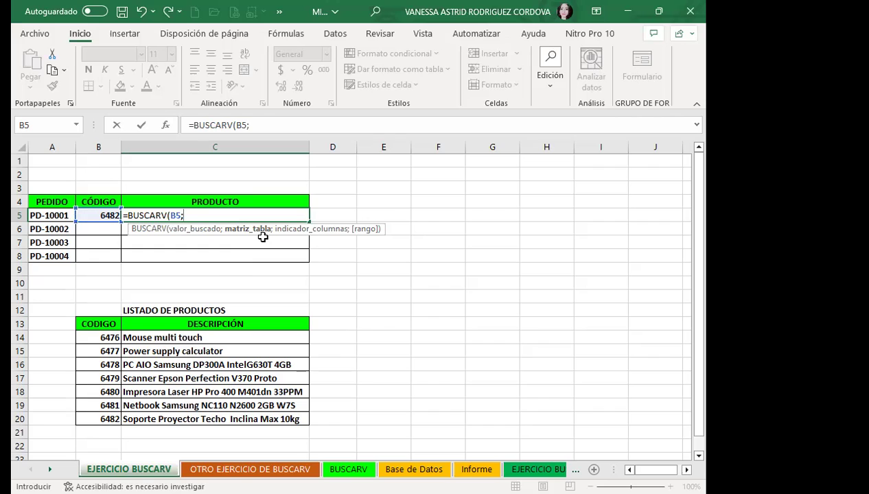
- Add the product listing B13:C20 as the C5 formula's lookup table
click(93, 324)
drag(136, 328, 245, 412)
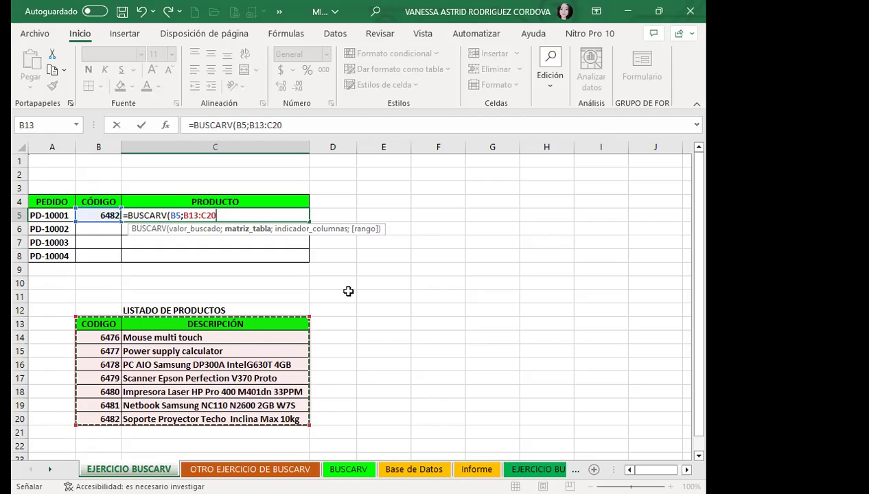
text(;)
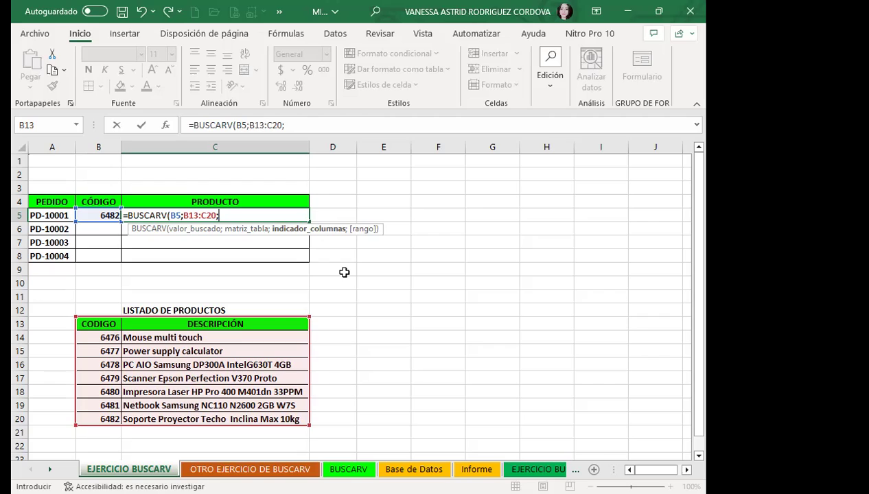
- Complete C5 as =BUSCARV(B5;B13:C20;2;0) with column 2 and exact match
text(2)
text(;)
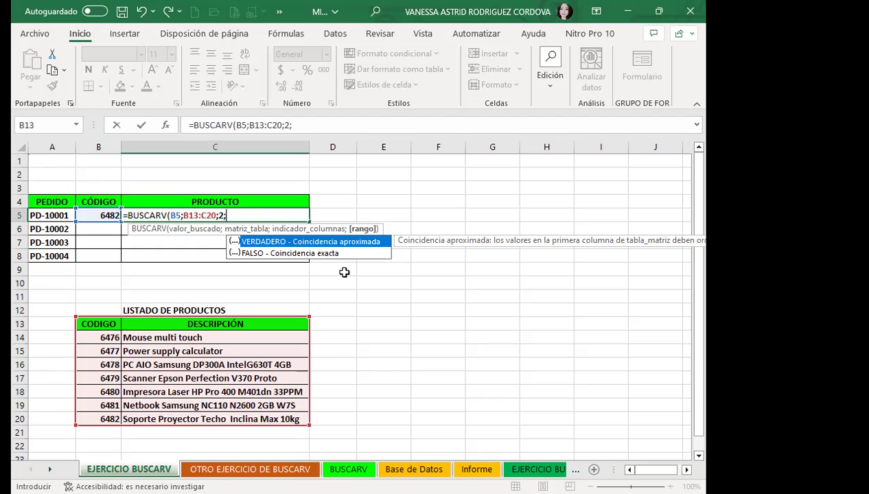
text(0)
text())
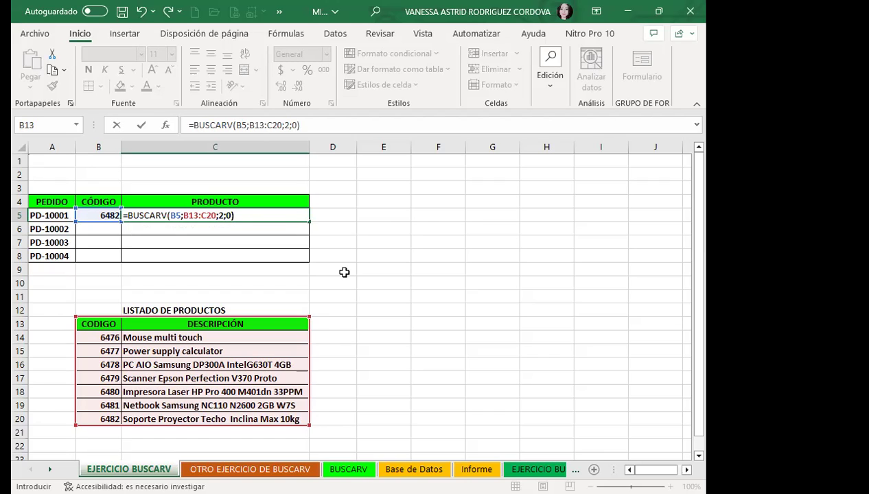
key(Return)
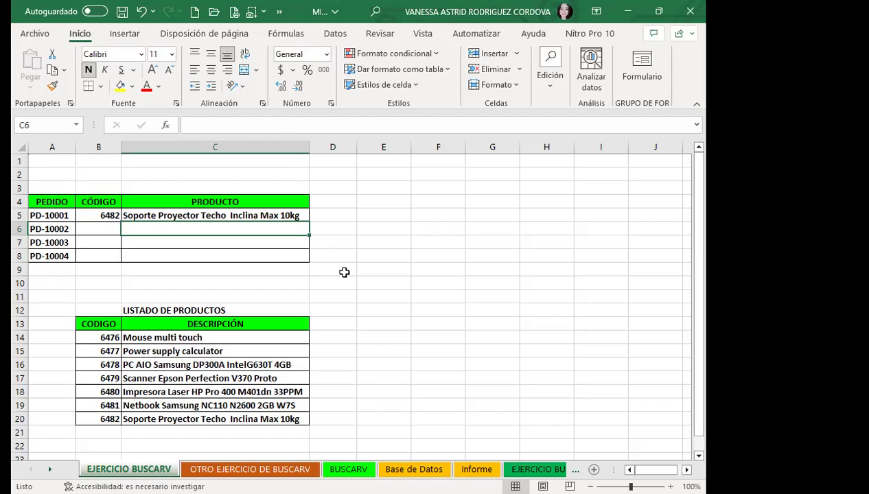
- Fill the C5 lookup formula down to C8, giving #N/D for empty codes
click(247, 216)
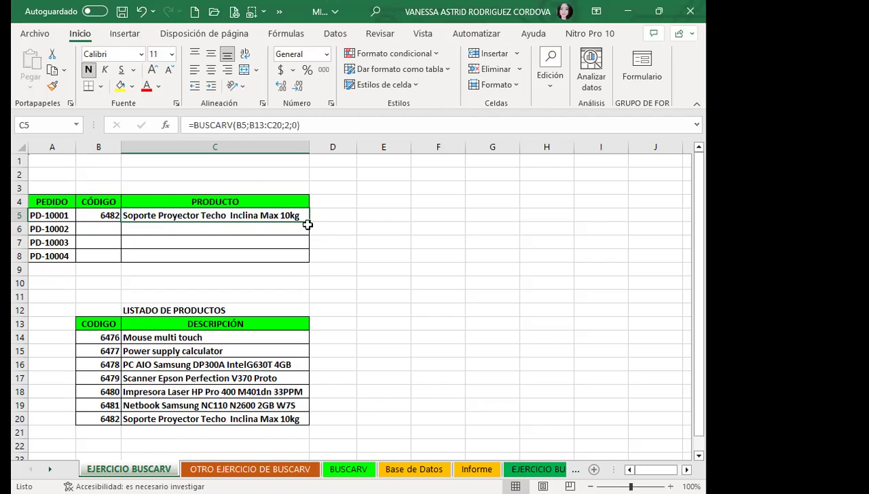
drag(309, 222, 307, 258)
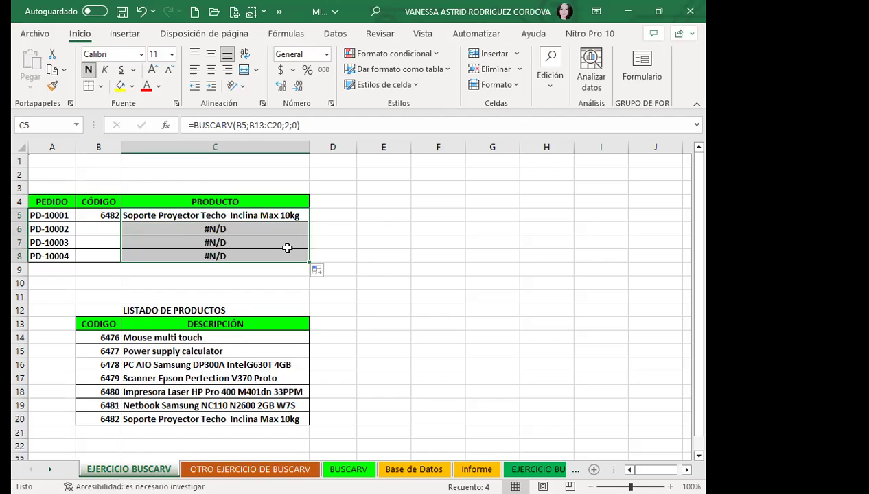
click(259, 232)
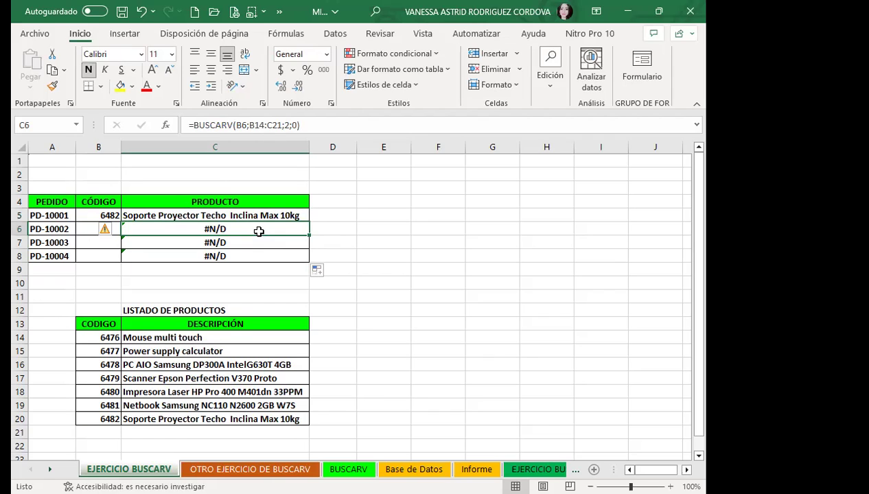
- Enter codes 6477, 6481 and 6482 in B6:B8 so product names appear in column C
click(87, 230)
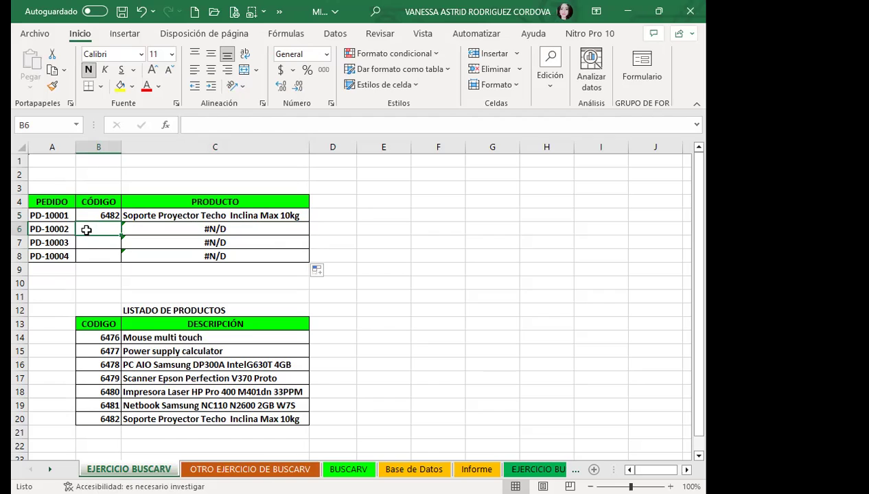
text(6477)
key(Return)
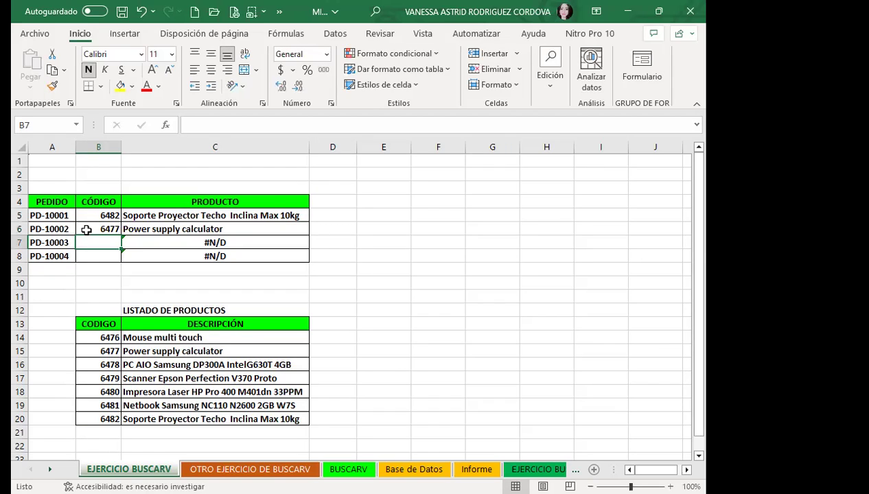
text(6481)
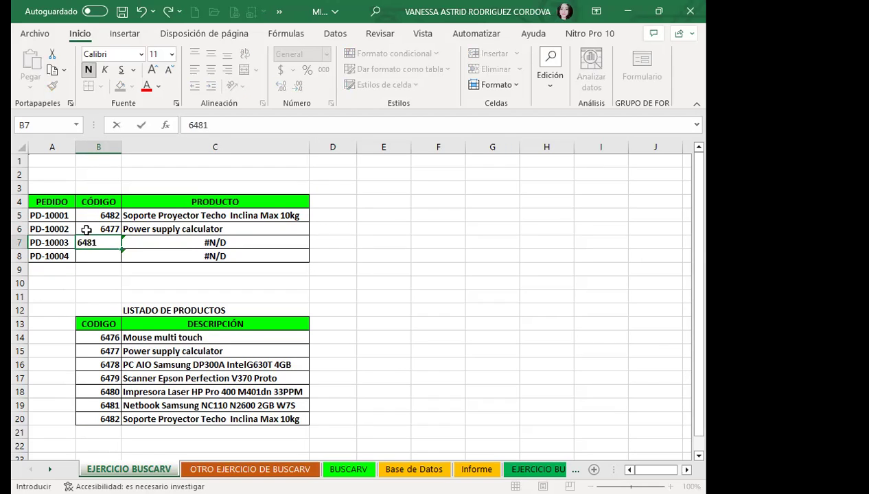
key(Return)
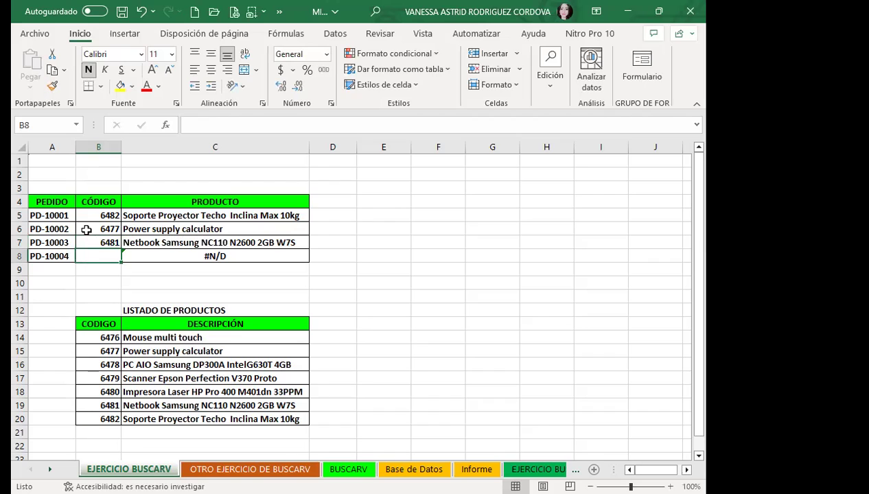
text(6482)
key(Return)
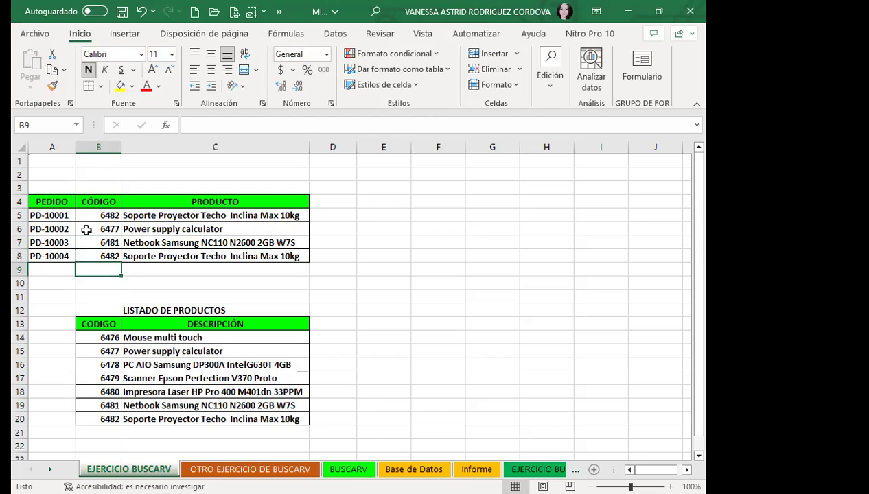
- Delete the product code 6477 from B6
click(93, 229)
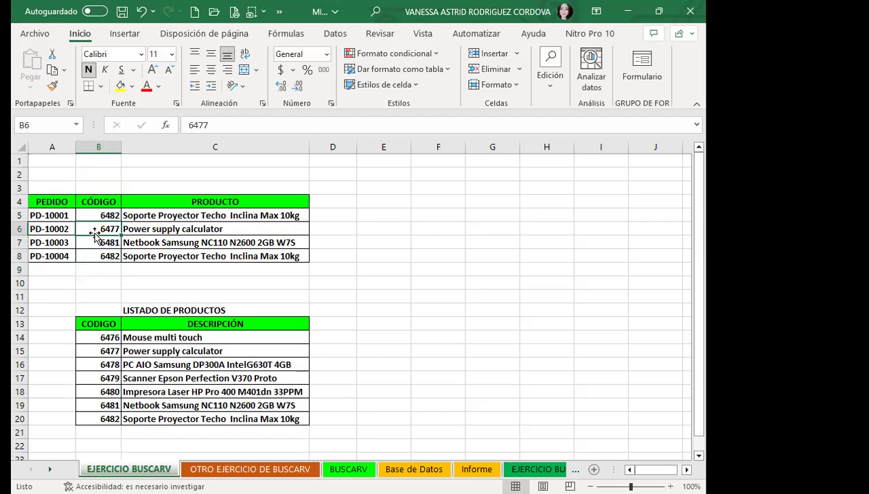
key(Down)
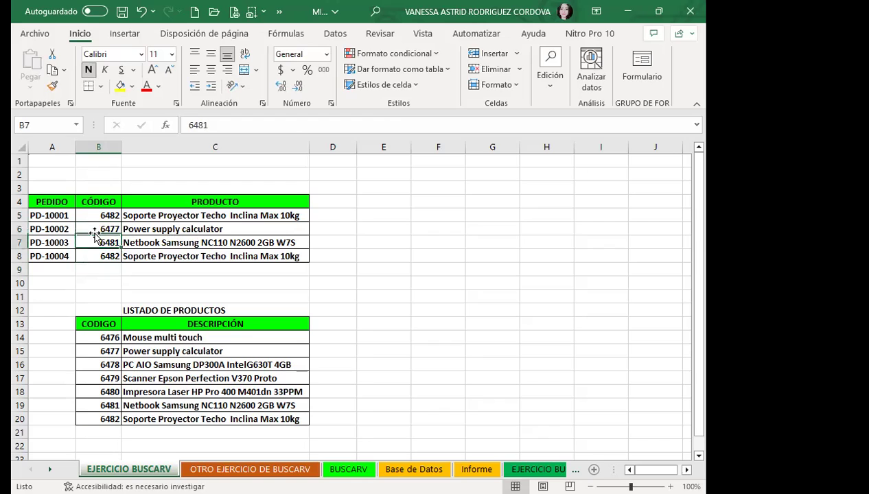
click(95, 230)
key(Delete)
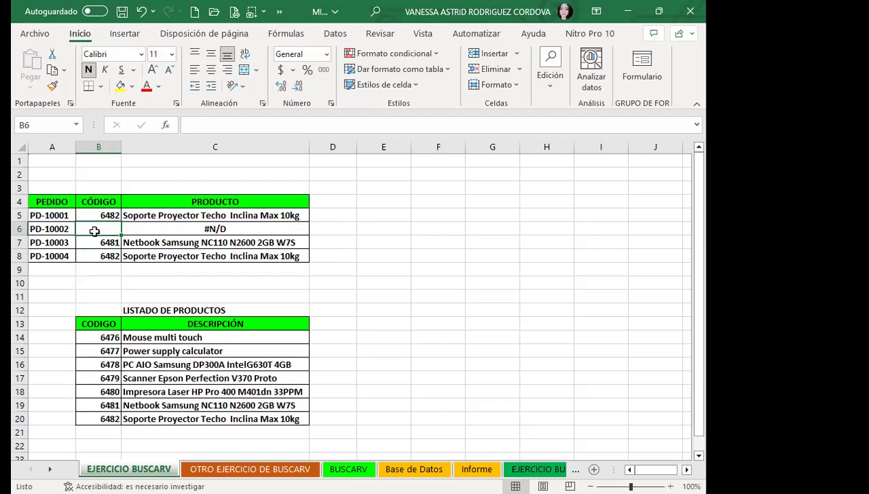
key(Down)
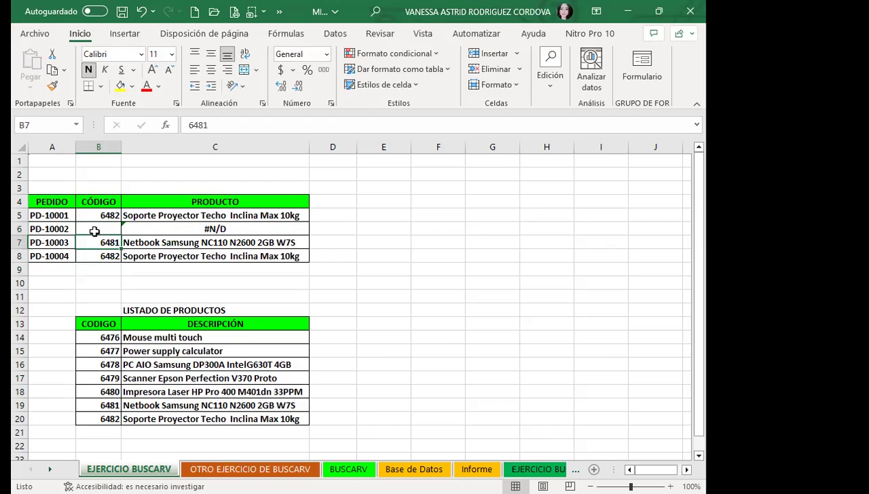
- Review the BUSCARV formulas in C8, C7 and C6, noting C6's shifted B14:C21 range
click(175, 252)
click(171, 242)
click(162, 226)
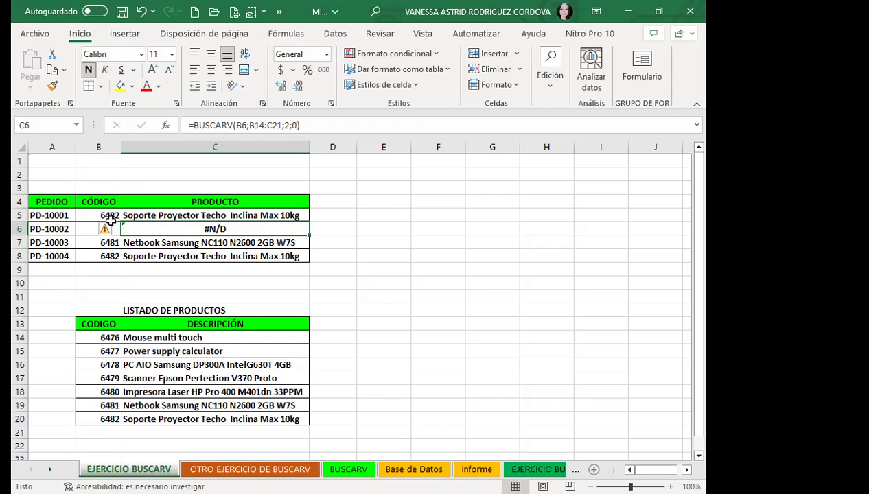
click(88, 227)
click(165, 231)
- Delete the codes in B7:B8, then check C5's =BUSCARV(B5;B13:C20;2;0) formula
drag(86, 243, 96, 256)
key(Delete)
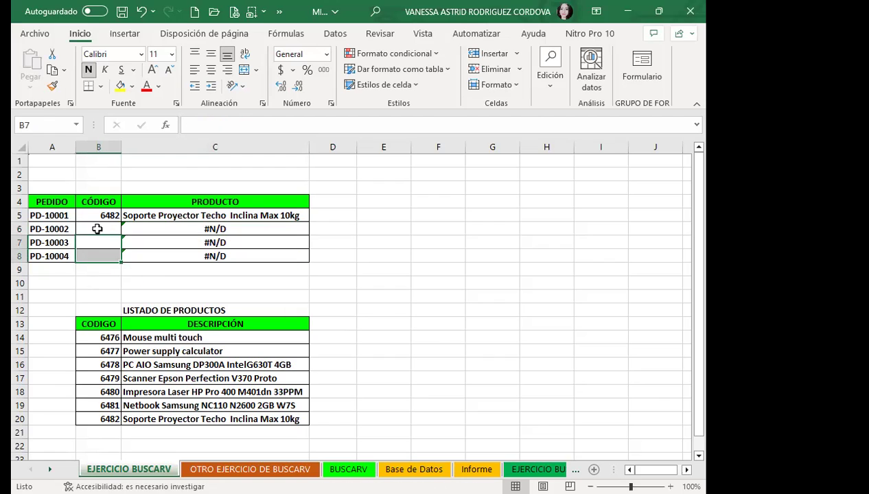
click(98, 229)
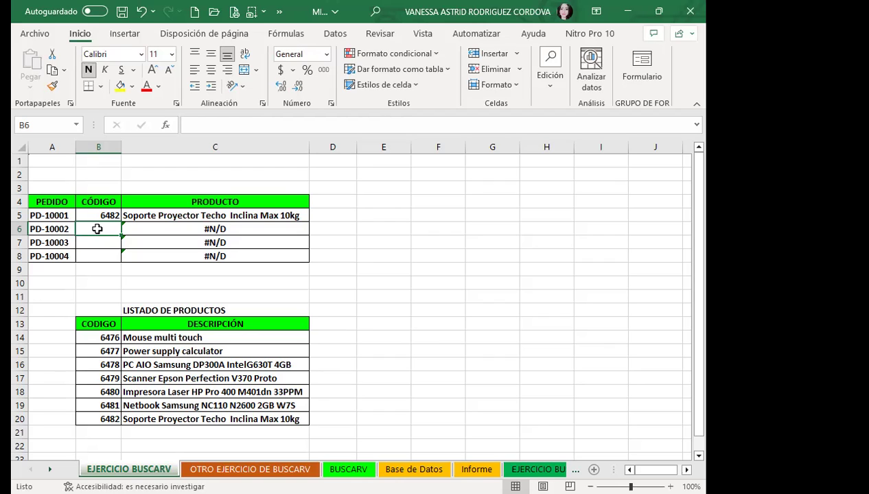
click(144, 213)
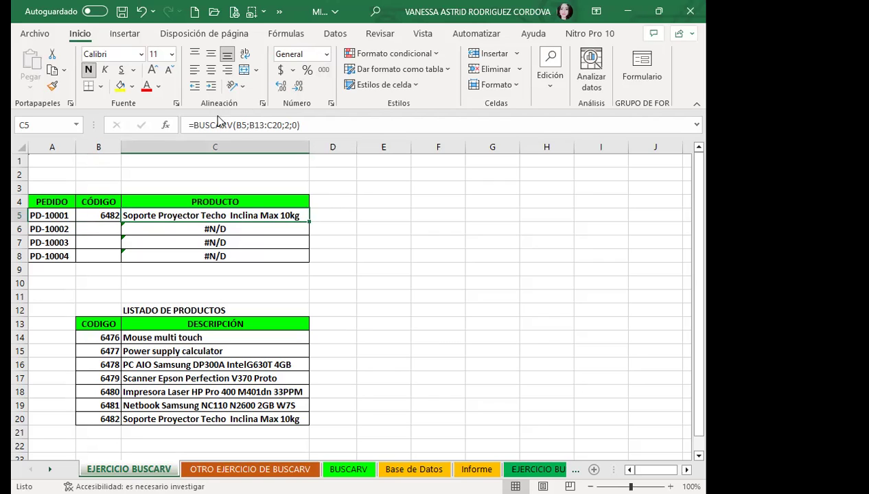
- Edit C5's =BUSCARV(B5;B13:C20;2;0) formula in the formula bar
click(192, 125)
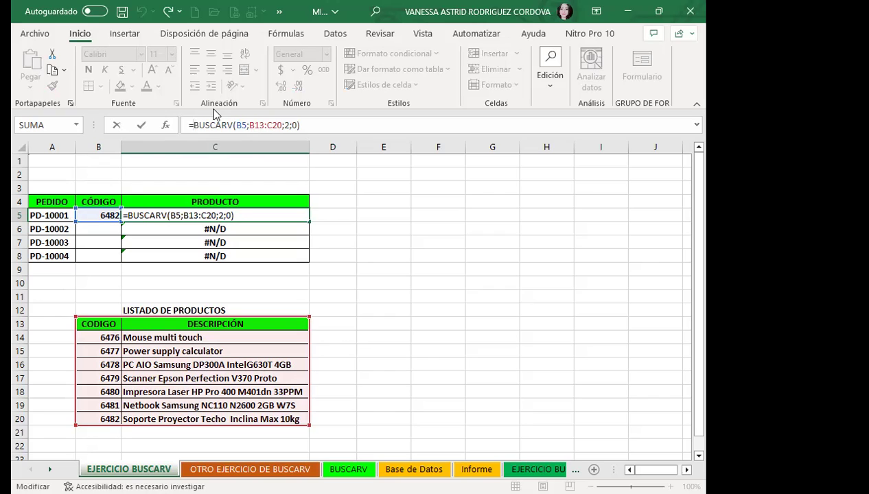
- Wrap C5's BUSCARV in SI.ERROR with the fallback "NO HAY DATOS"
text(si)
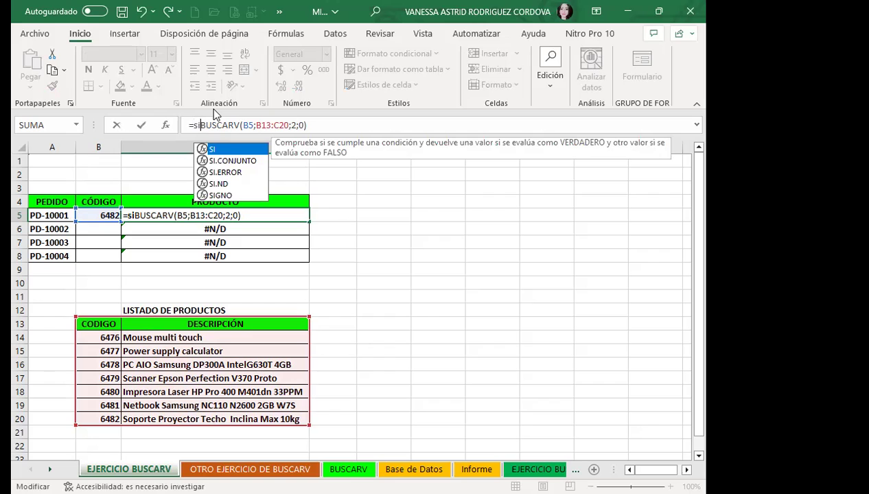
key(BackSpace)
key(BackSpace)
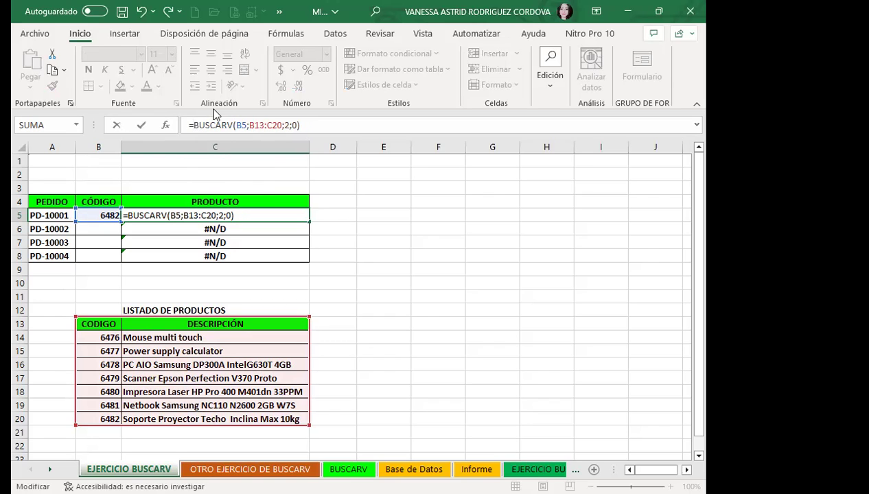
text(s)
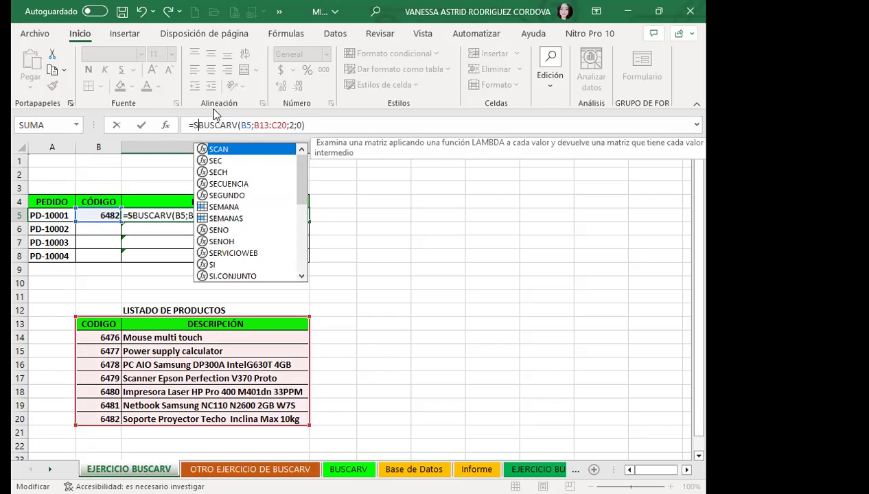
text(iERRO)
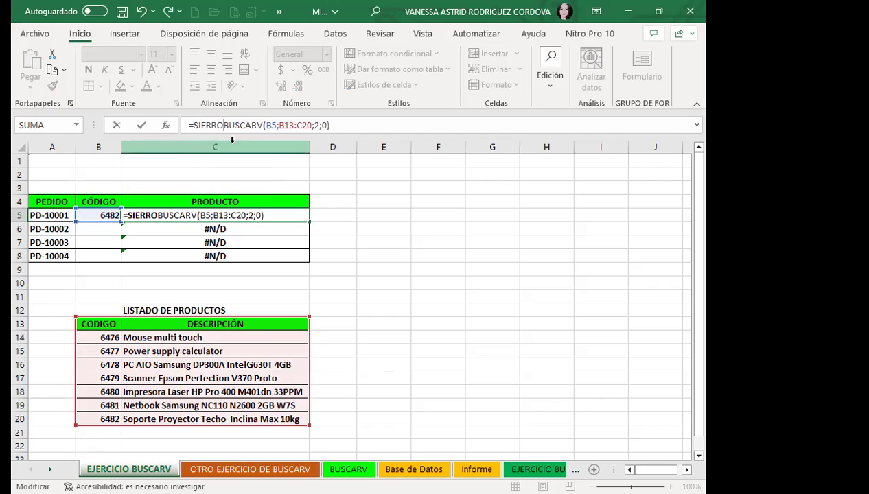
key(BackSpace)
key(BackSpace)
key(BackSpace)
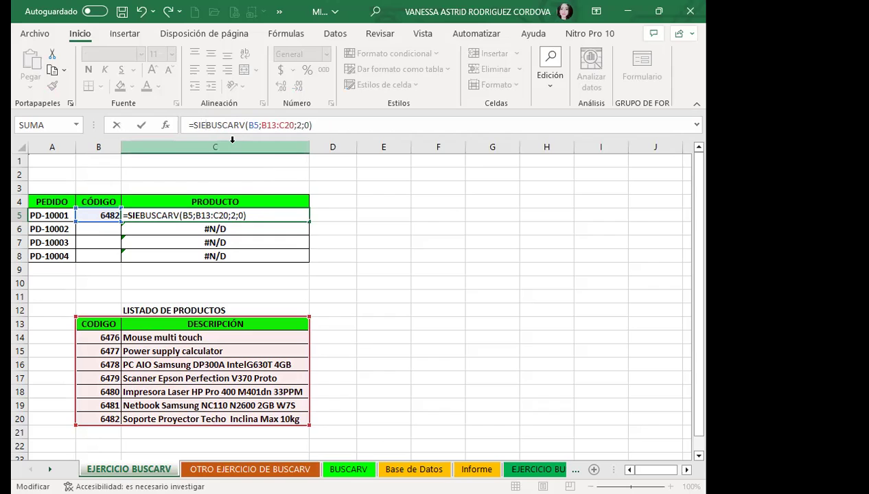
key(BackSpace)
key(BackSpace)
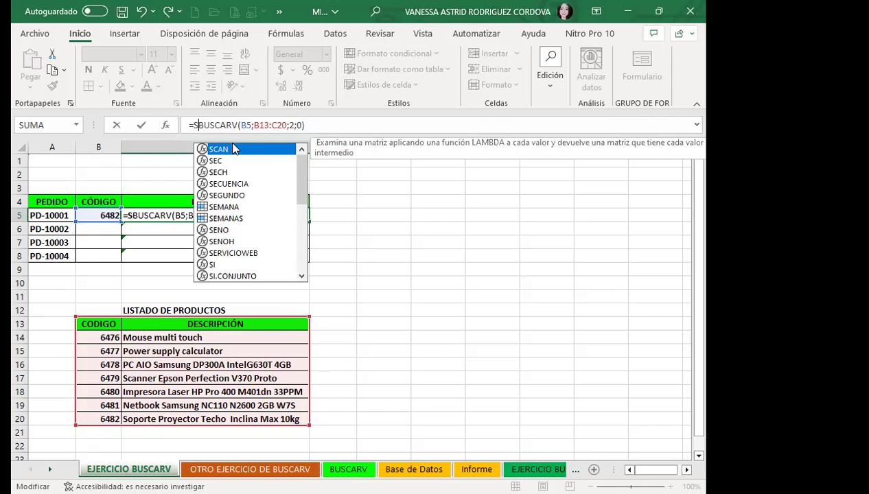
text(I.E)
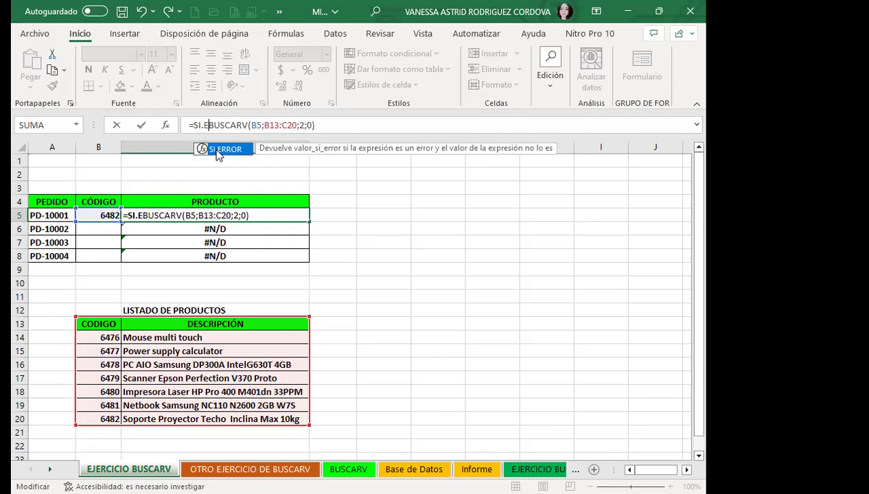
double_click(202, 150)
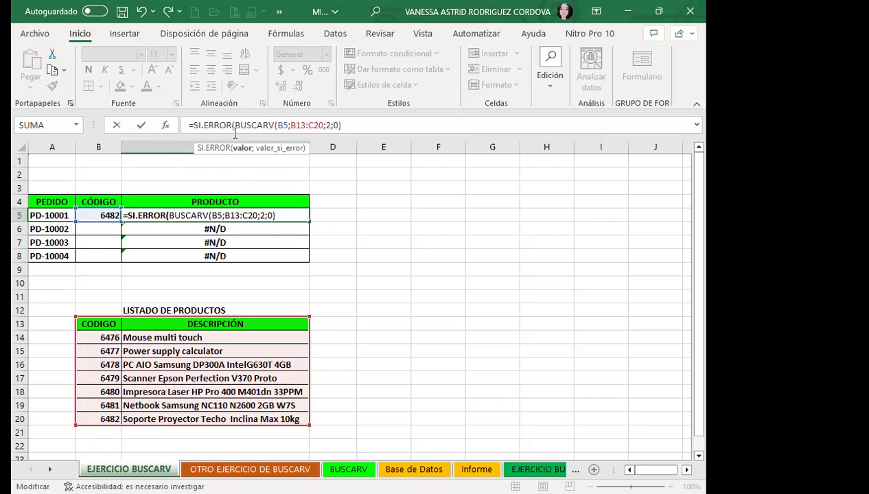
click(351, 123)
text(;)
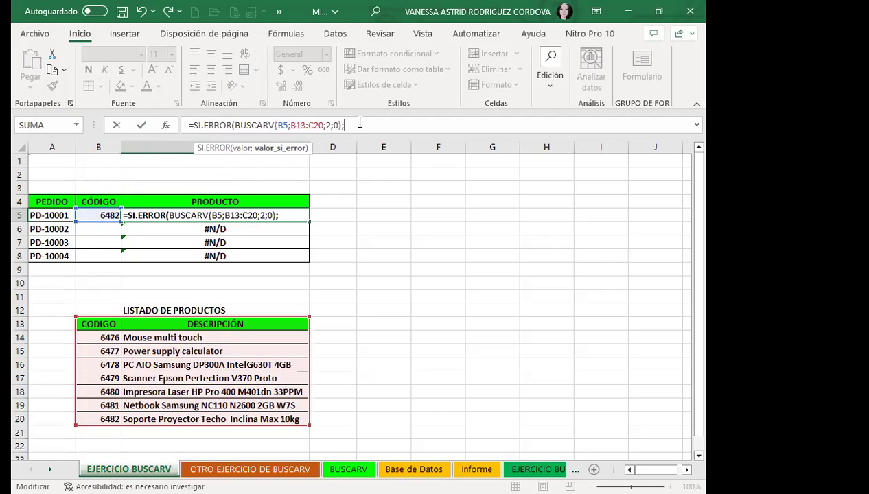
text(")
text(NO HAY)
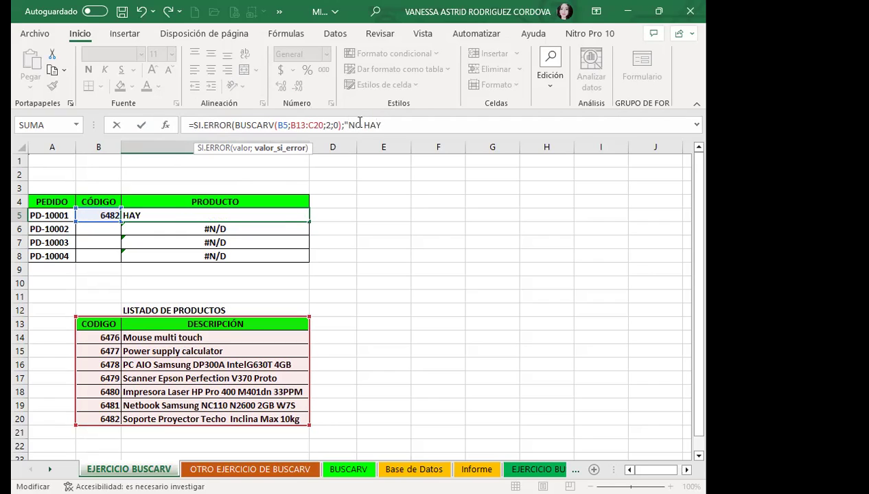
text( DATO)
text(S)
text(")
text())
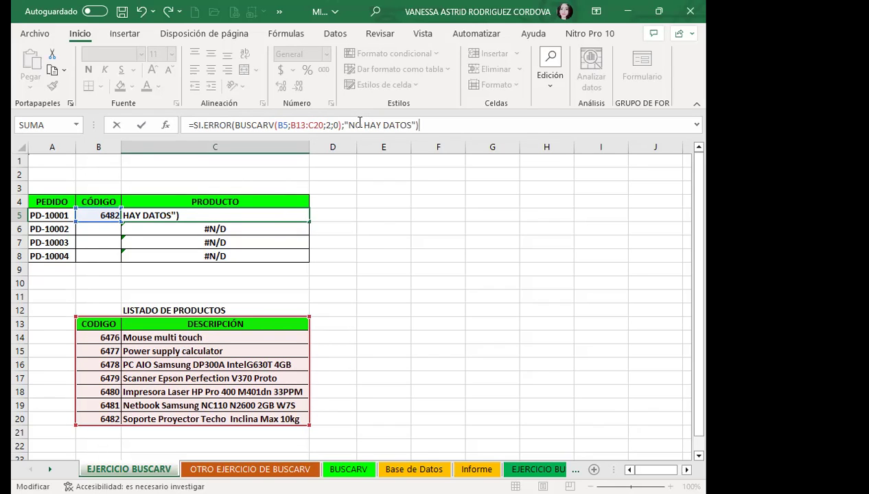
key(Return)
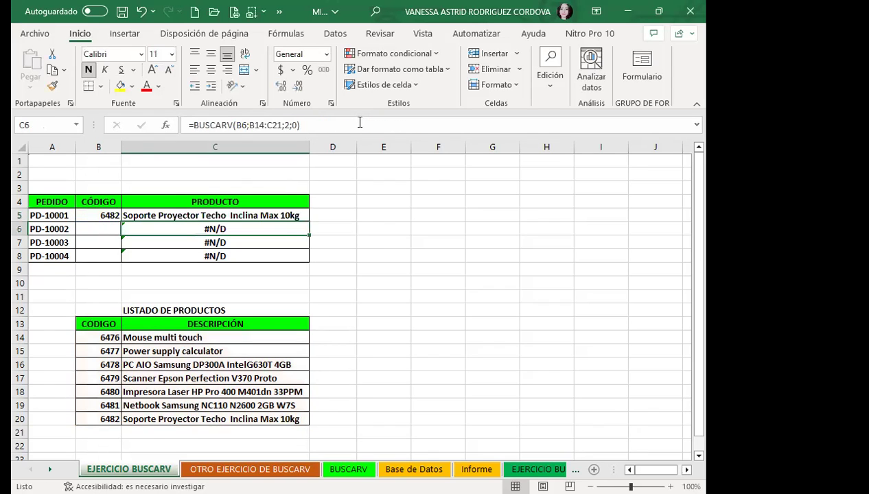
- Fill C5's SI.ERROR lookup down to C8 and verify the copied formula in C6
click(255, 213)
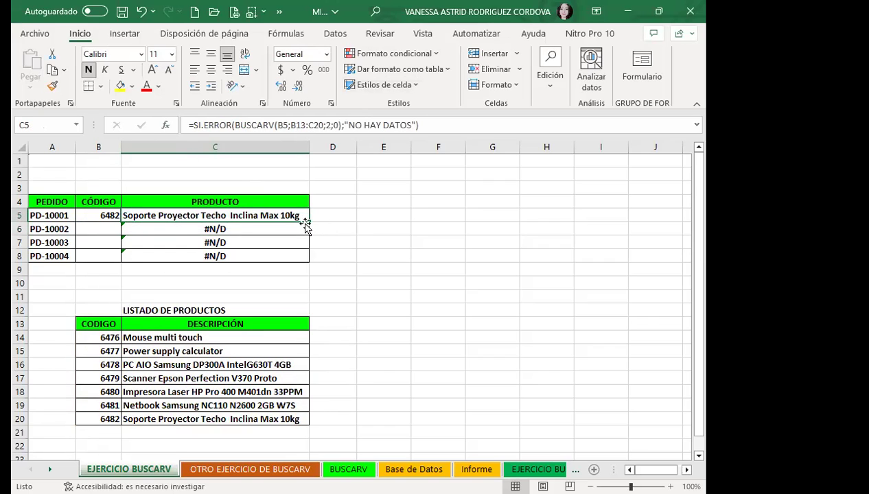
drag(309, 223, 306, 260)
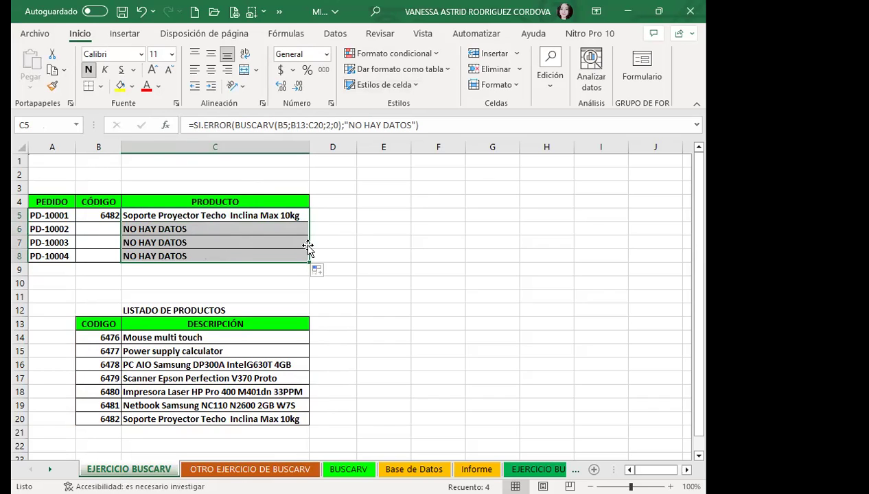
click(252, 231)
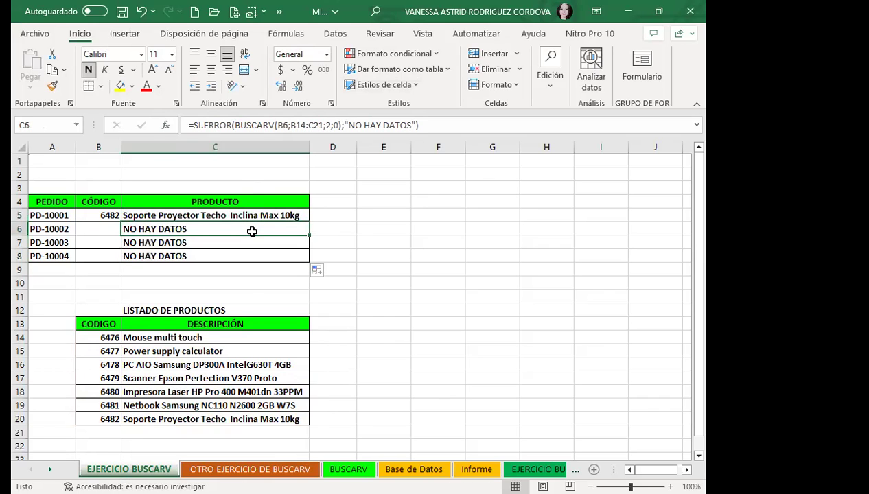
click(112, 226)
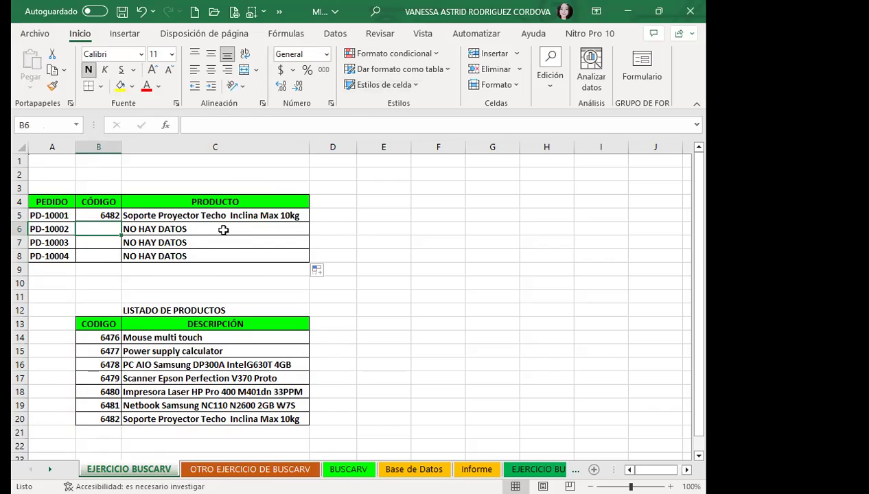
text(6481)
key(Return)
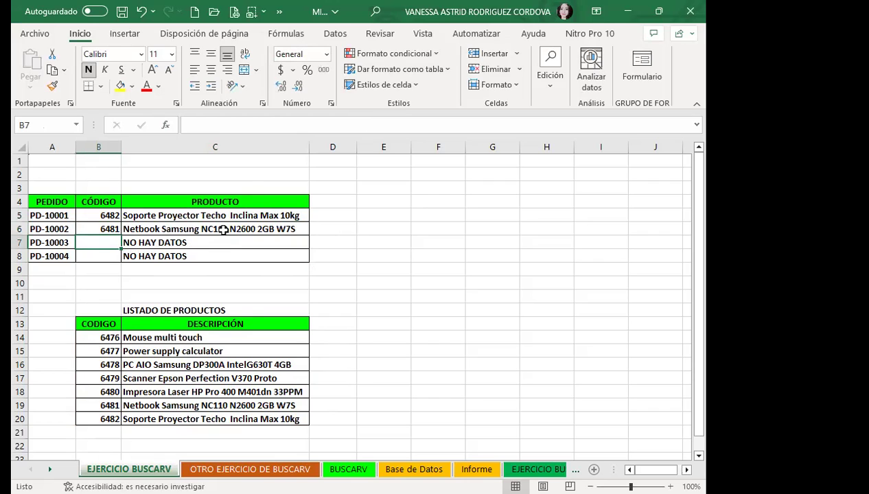
text(6479)
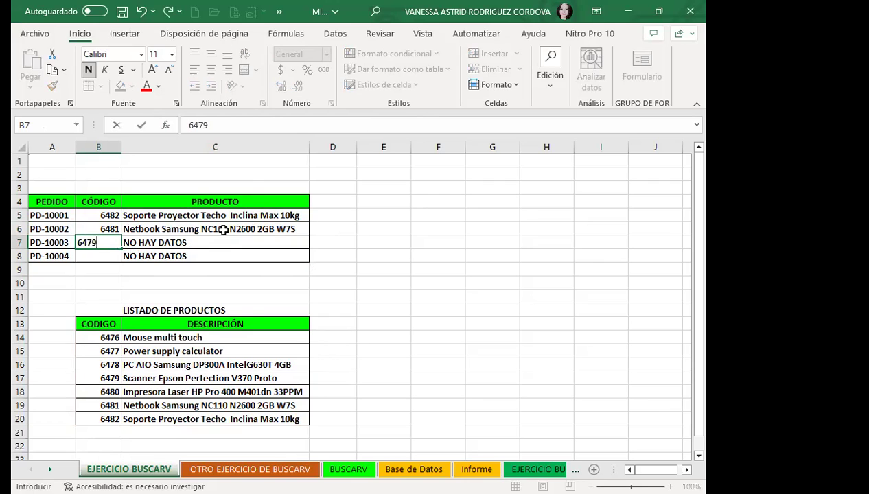
key(Return)
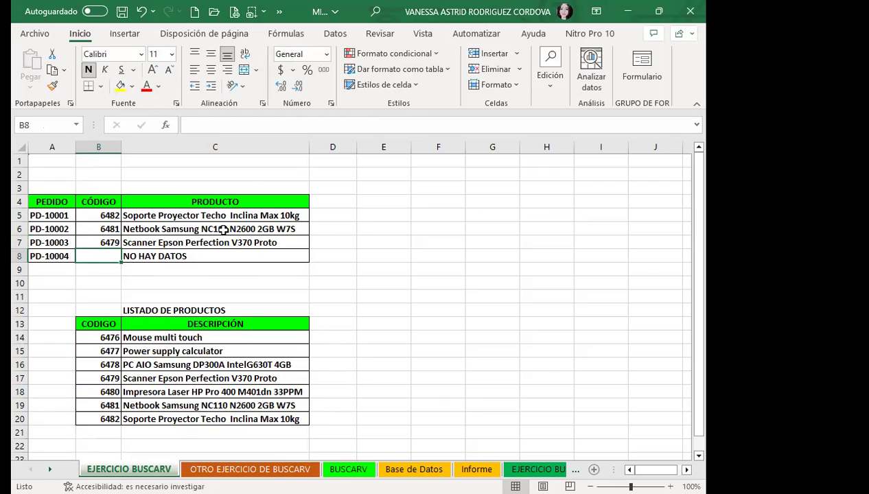
text(64)
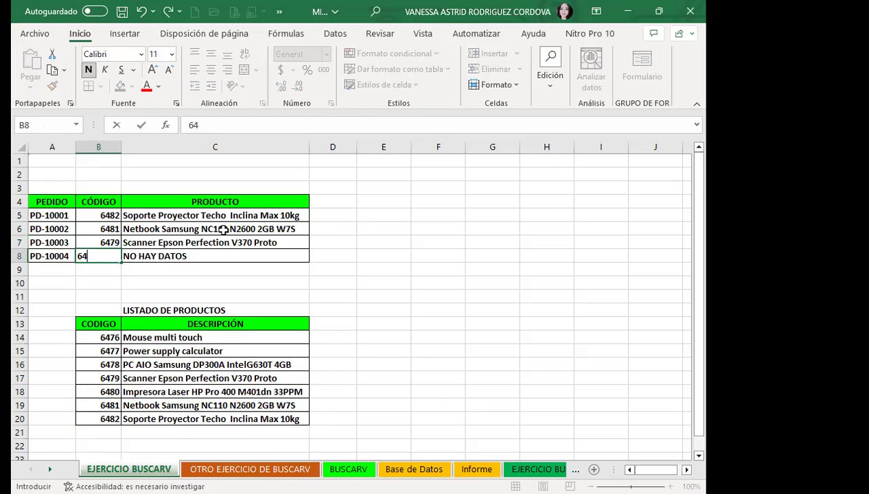
text(76)
key(Return)
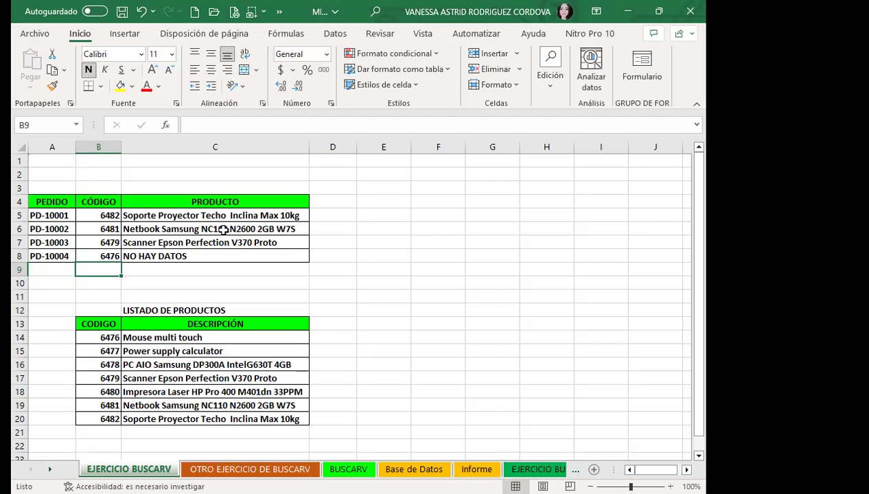
click(100, 256)
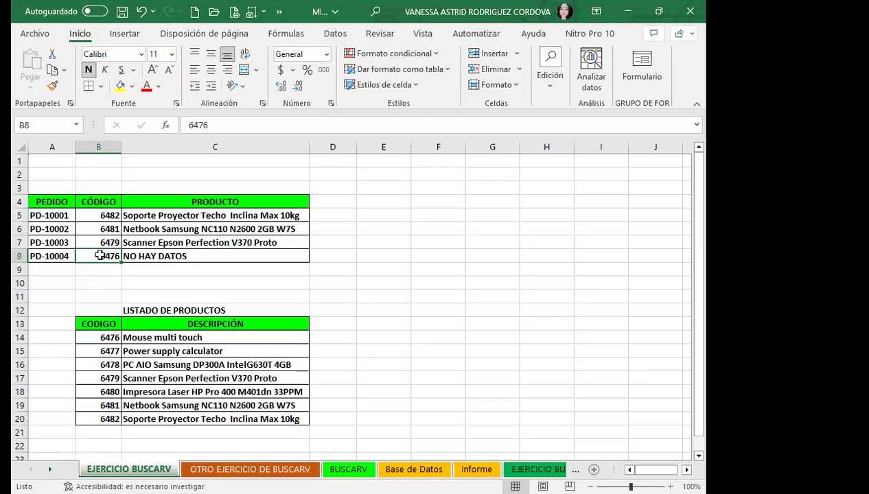
text(6482)
key(Return)
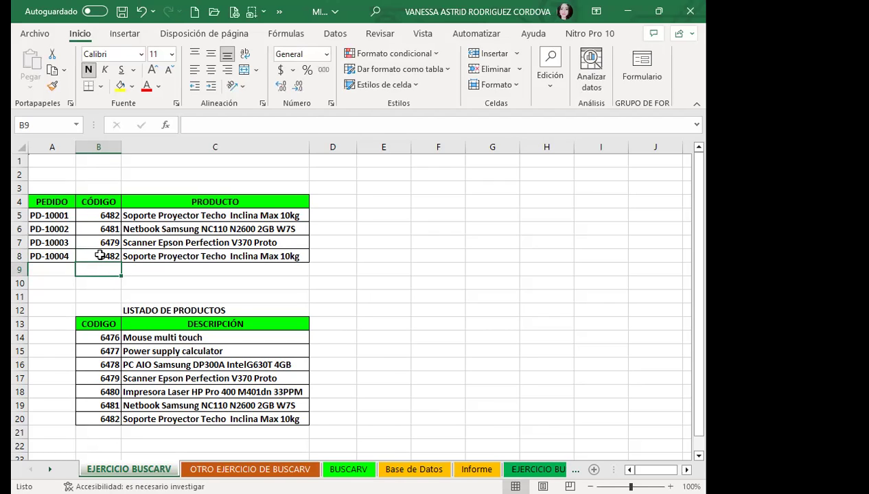
key(ctrl+z)
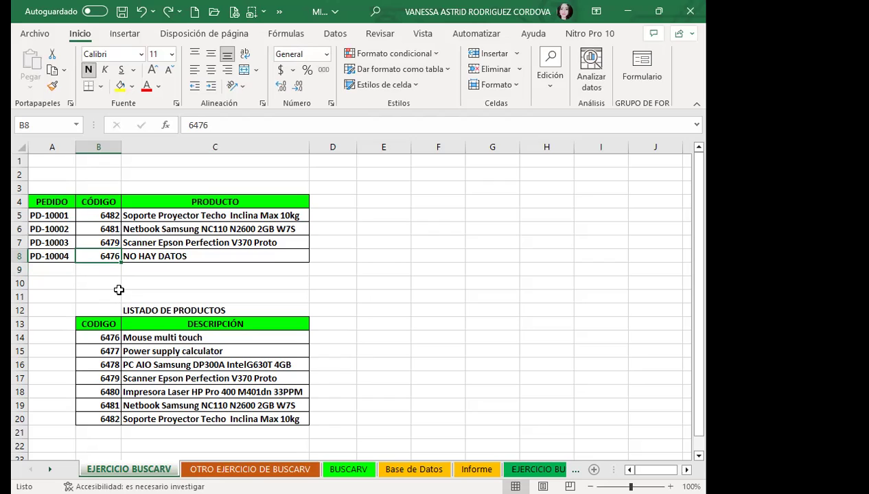
click(152, 213)
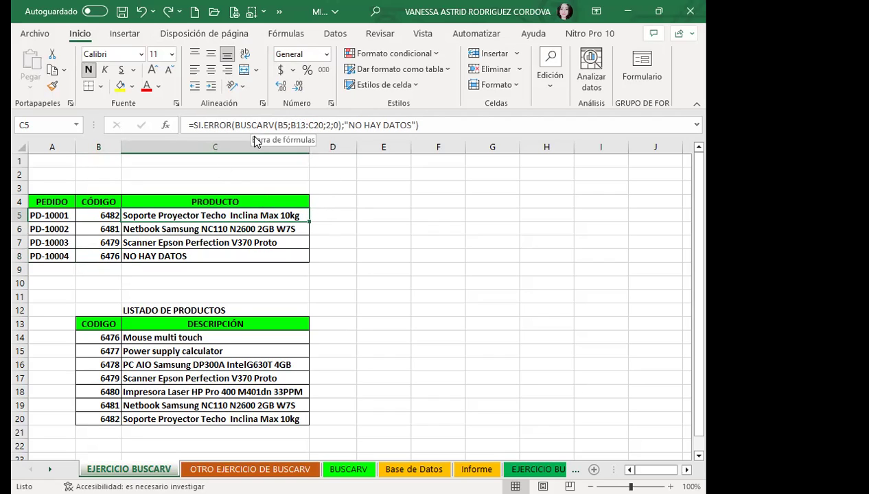
- Change the B13:C20 range in C5's formula to absolute $B$13:$C$20 using F4
double_click(224, 214)
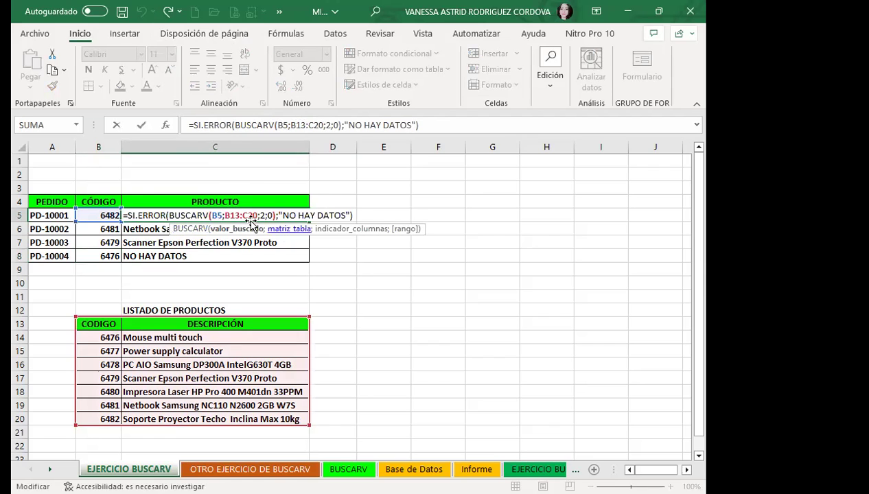
drag(225, 215, 258, 212)
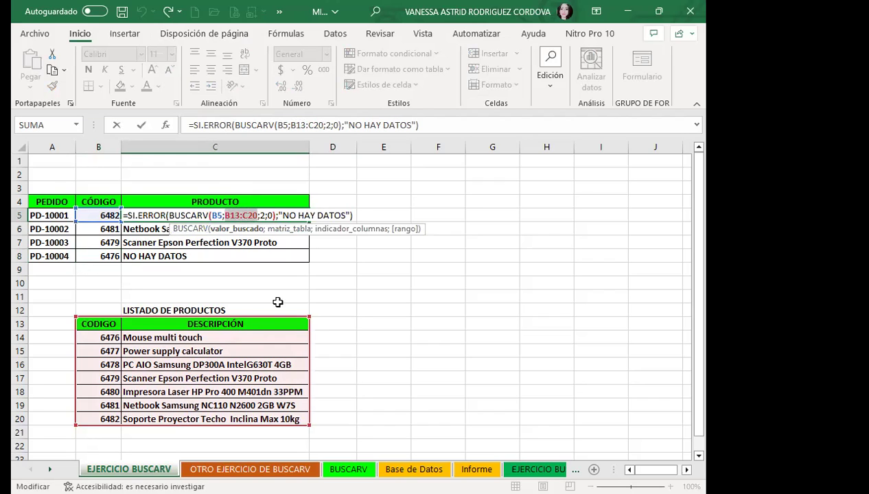
key(F4)
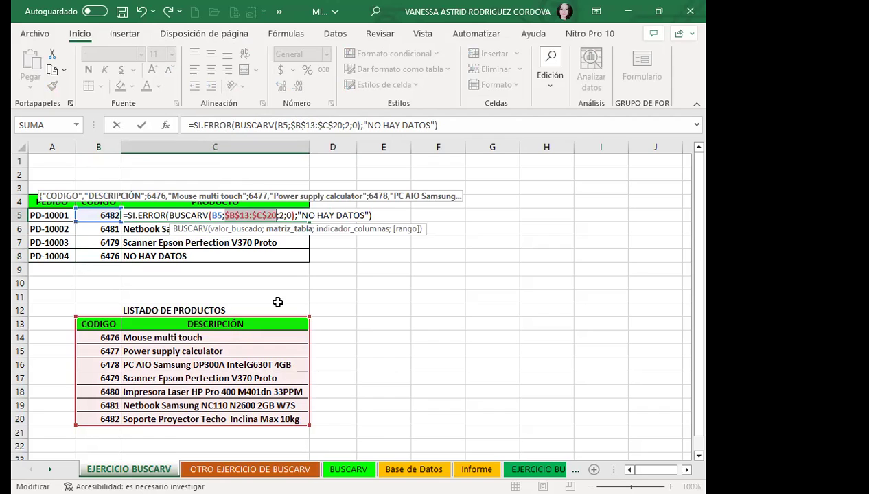
key(Return)
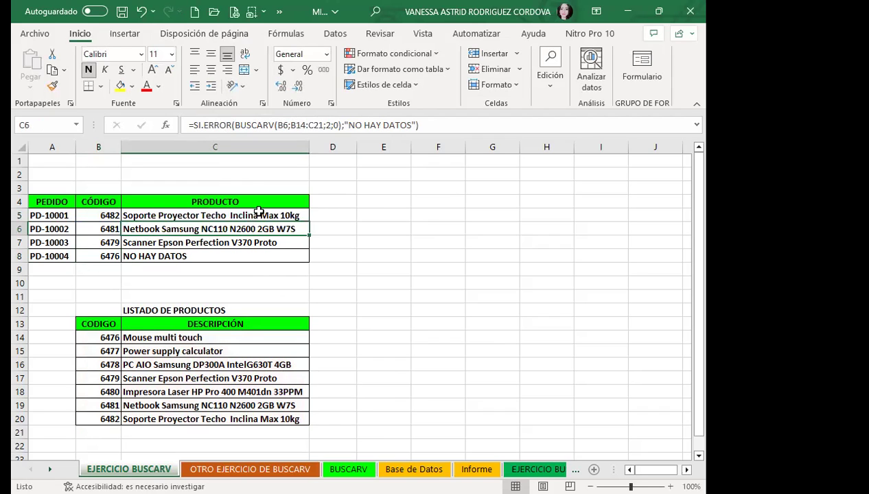
- Fill C5's anchored formula down to C8 and verify the formulas in C8 and C7
click(251, 213)
drag(306, 224, 302, 262)
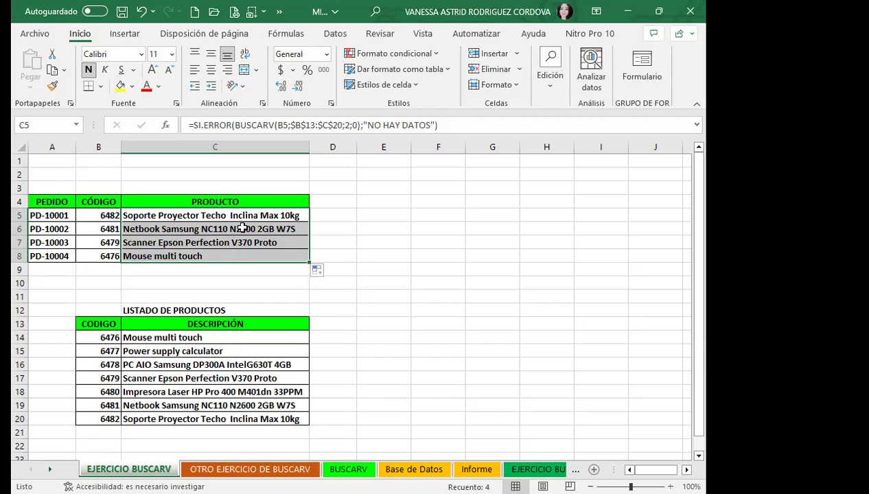
click(225, 253)
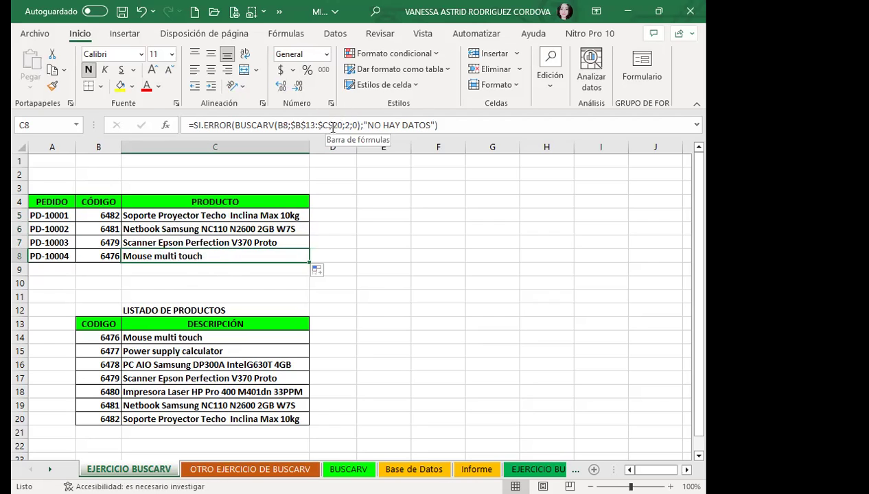
click(224, 243)
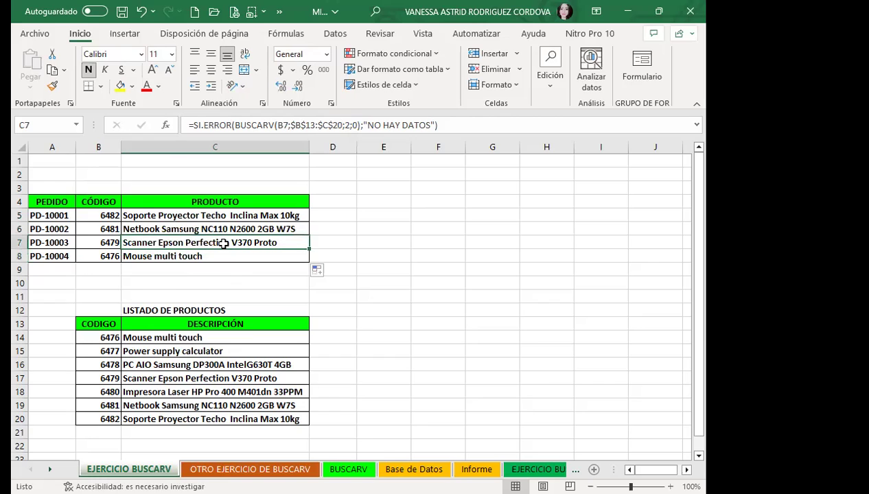
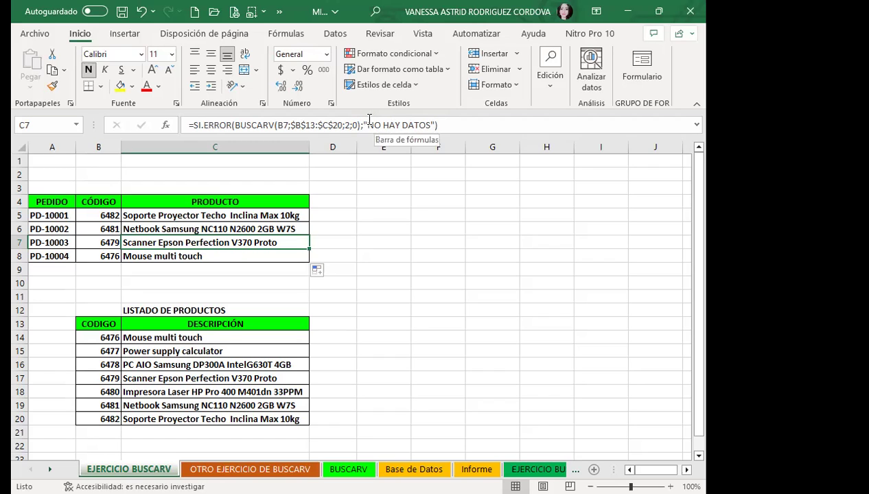
- Recommit C7's SI.ERROR(BUSCARV) product lookup and move to the OTRO EJERCICIO DE BUSCARV sheet
click(432, 124)
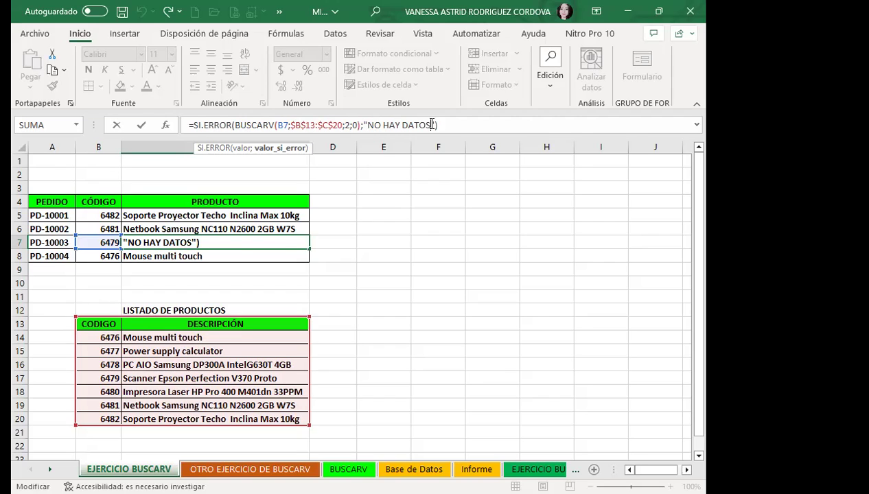
key(Return)
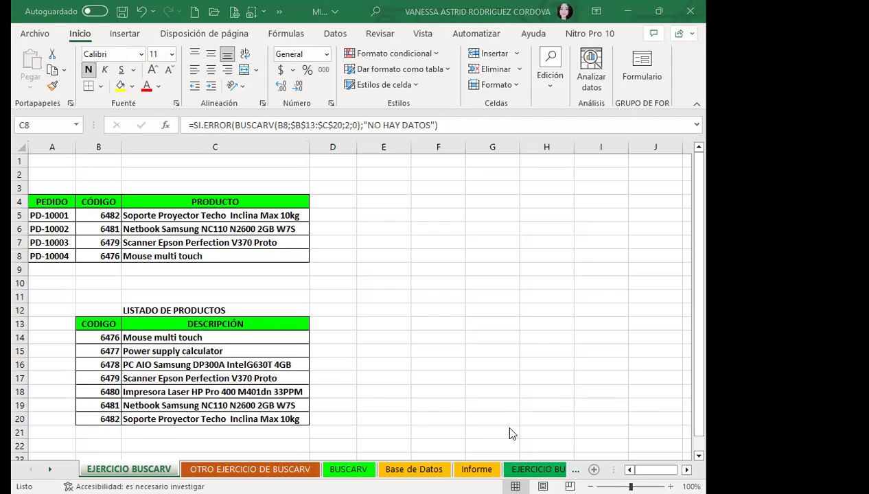
click(262, 468)
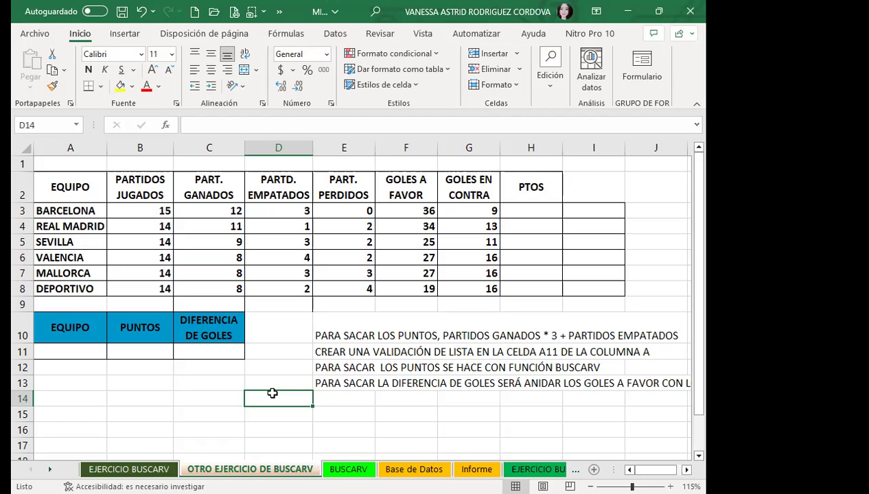
click(540, 210)
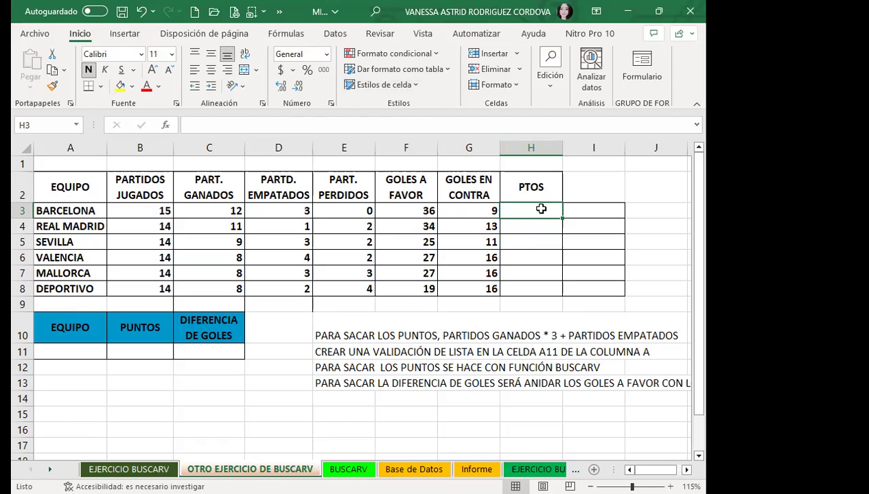
- Enter the points formula =C3*3+D3 in H3 for Barcelona
text(=)
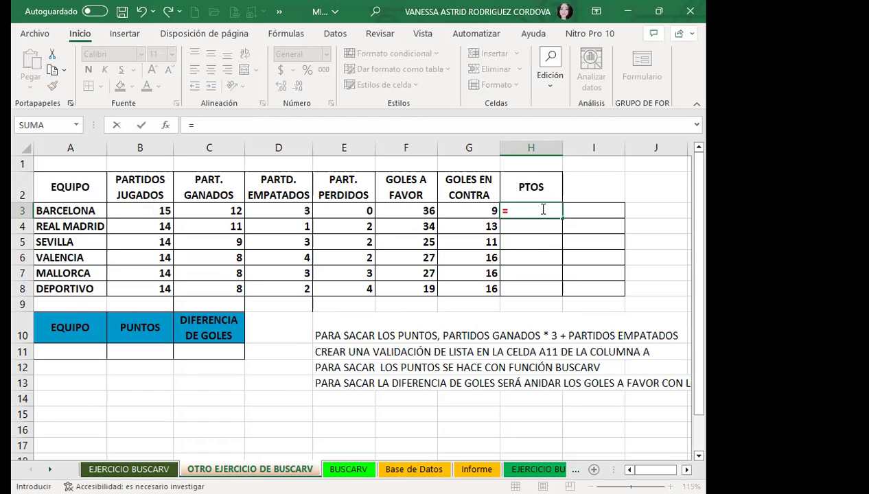
click(210, 211)
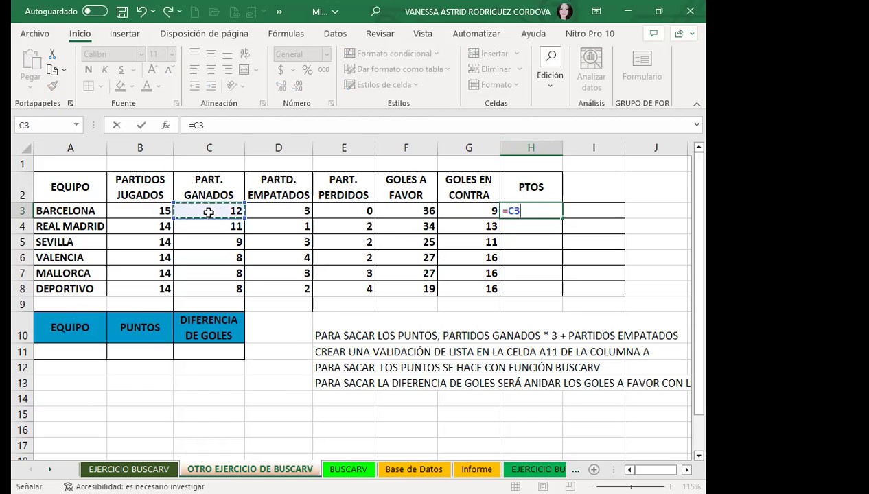
text(*3)
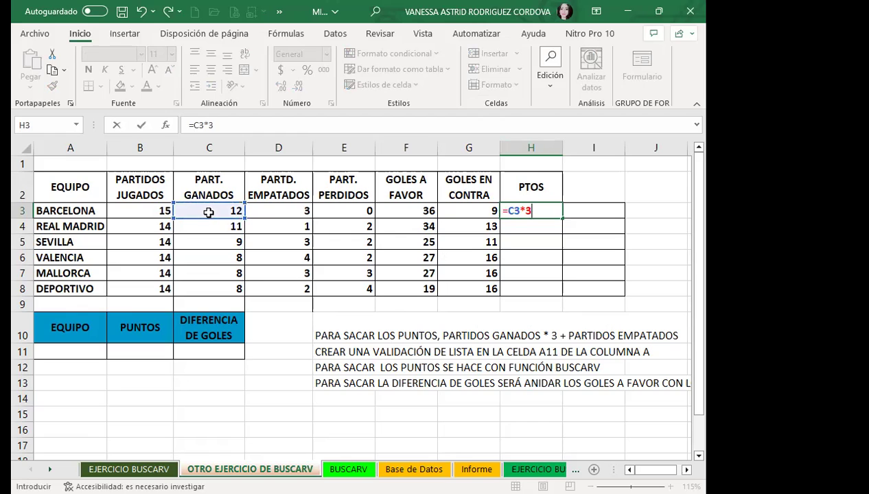
text(+)
click(288, 217)
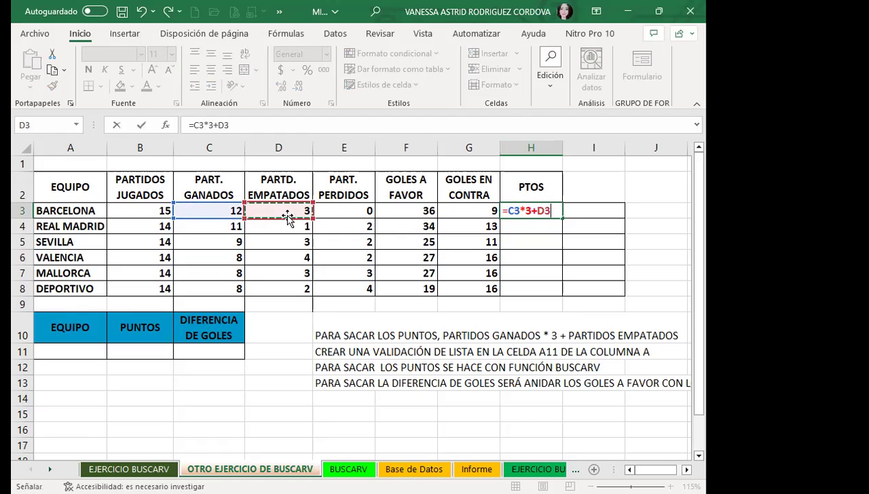
key(Return)
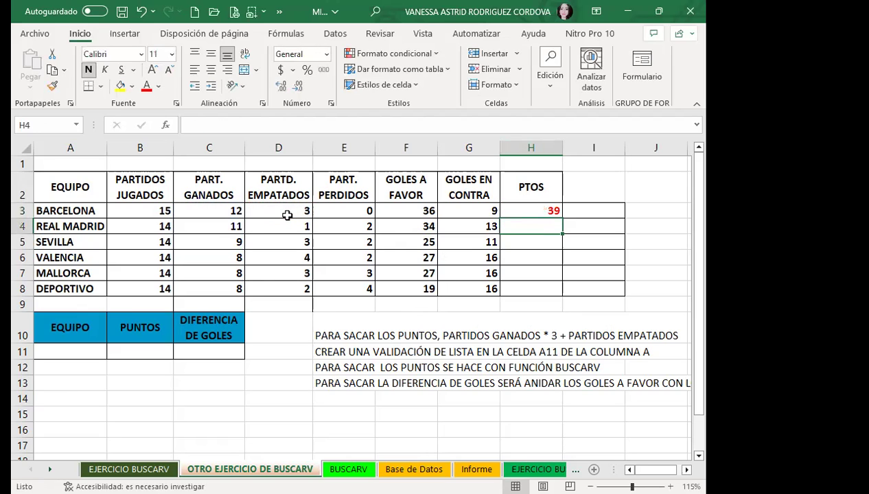
- Fill the points formula down to H8 (39 to 26) and select the row-10 instruction line
click(533, 210)
drag(561, 218, 557, 289)
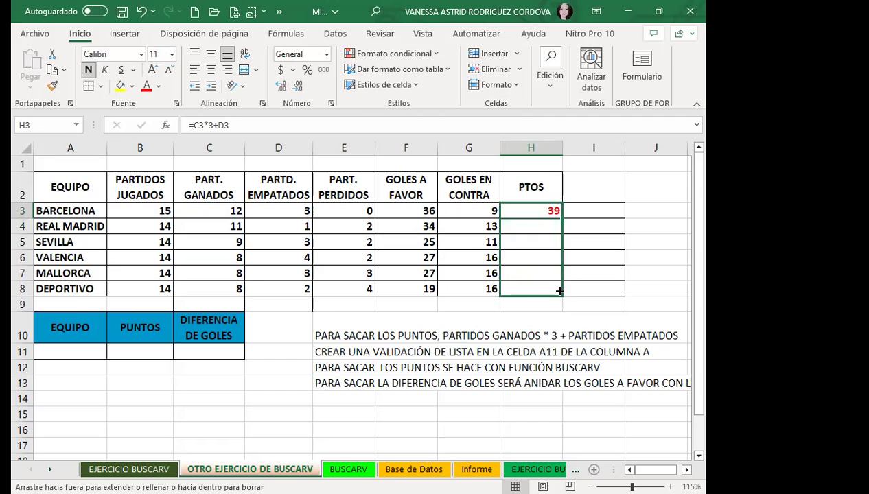
click(514, 210)
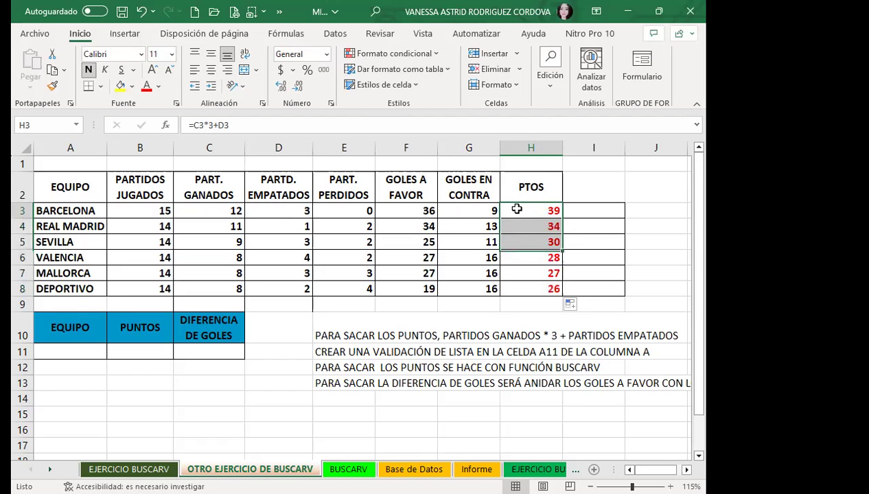
click(332, 303)
drag(331, 337, 678, 338)
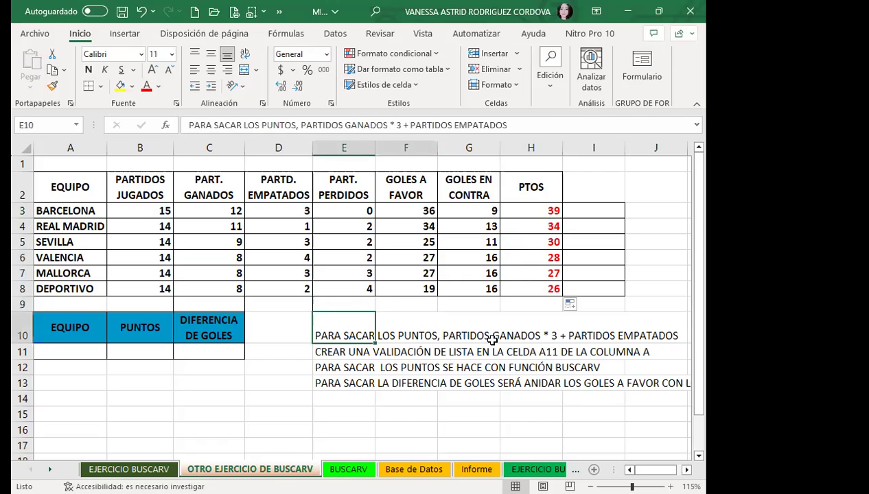
- Highlight the row-10 note yellow and give A11 a list validation sourced from A3:A8
click(118, 86)
click(319, 350)
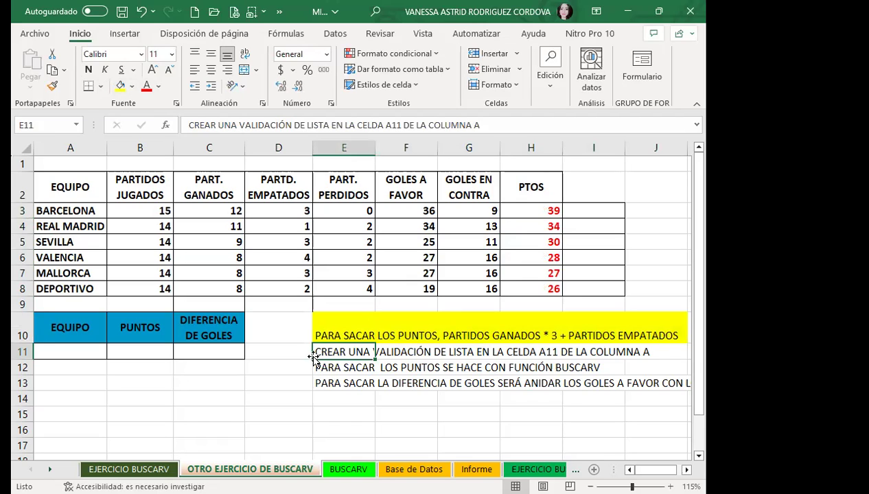
click(47, 351)
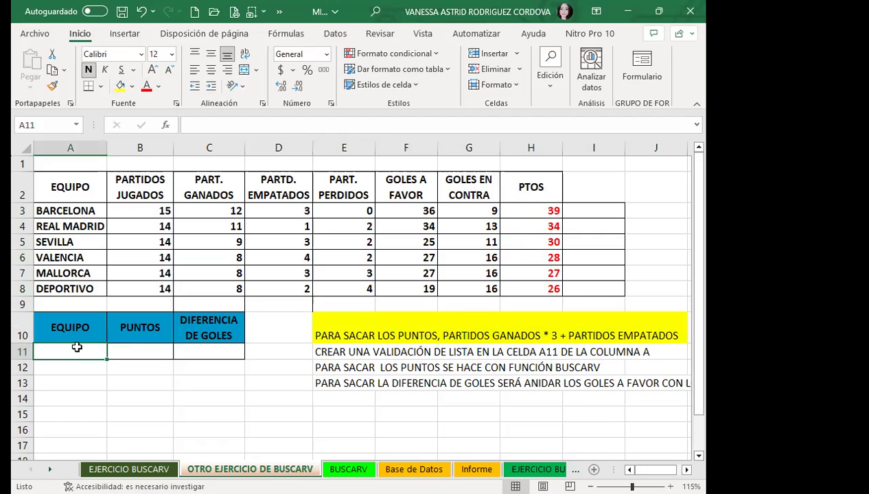
click(335, 33)
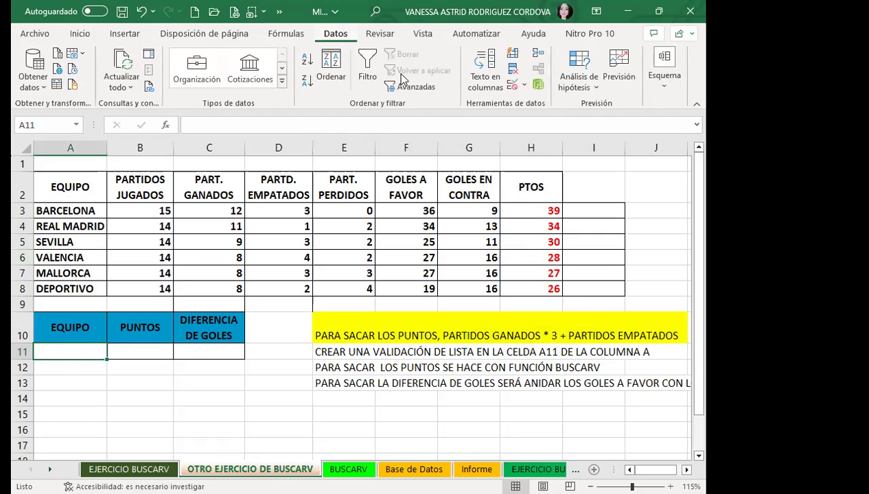
click(512, 84)
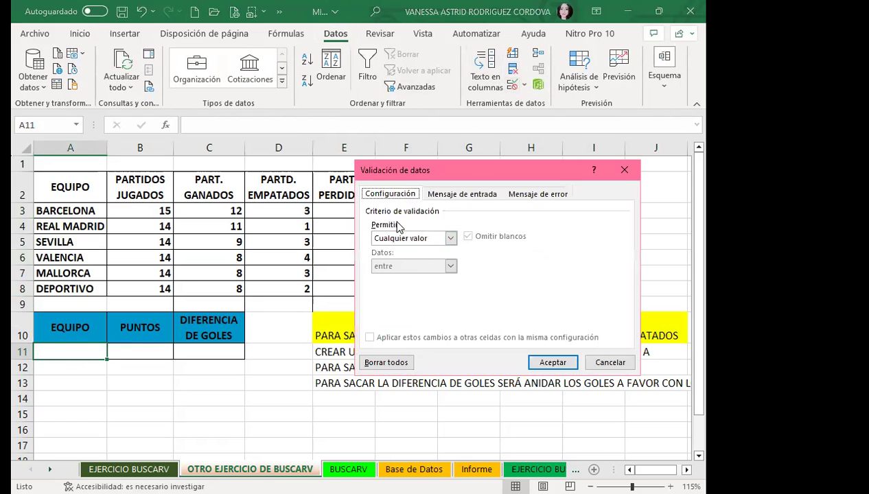
click(450, 240)
click(388, 275)
text(=)
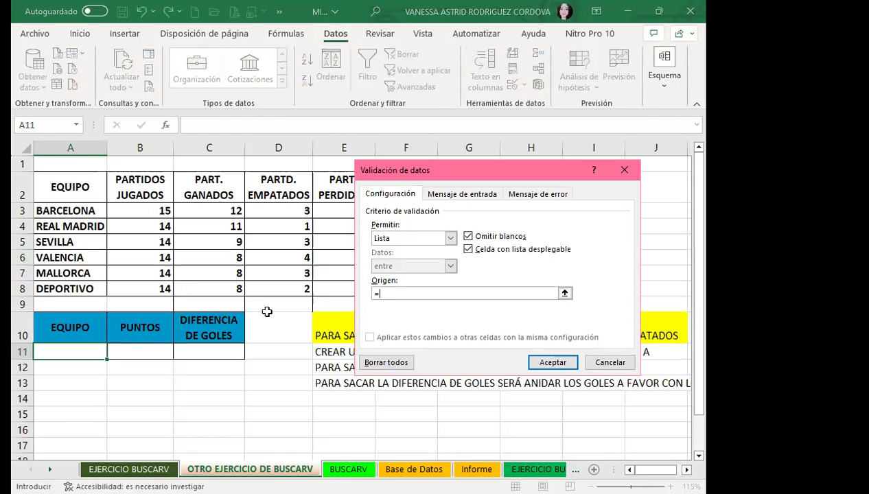
click(74, 212)
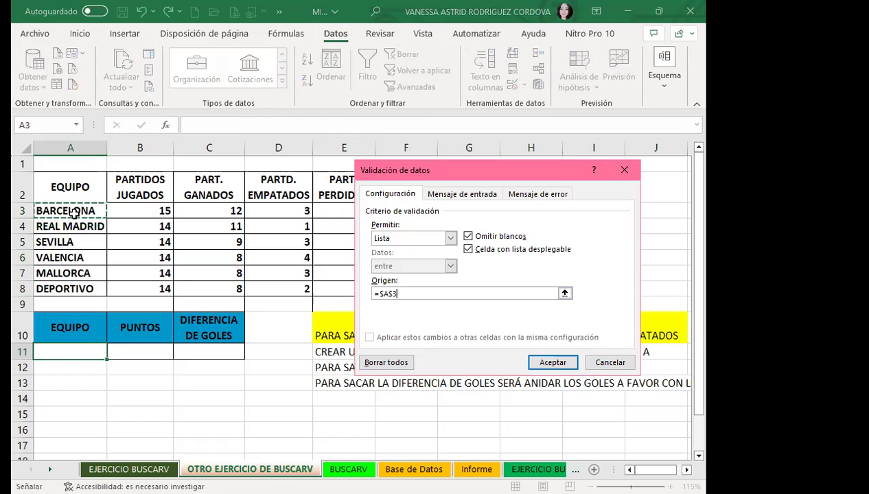
drag(74, 212, 77, 287)
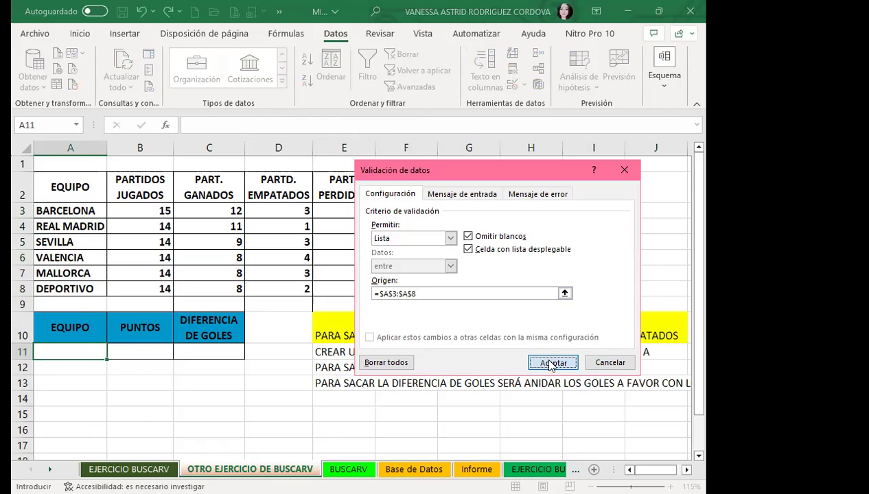
click(551, 362)
- Check A11's new team dropdown, then fill the row-11 instruction line yellow
click(112, 352)
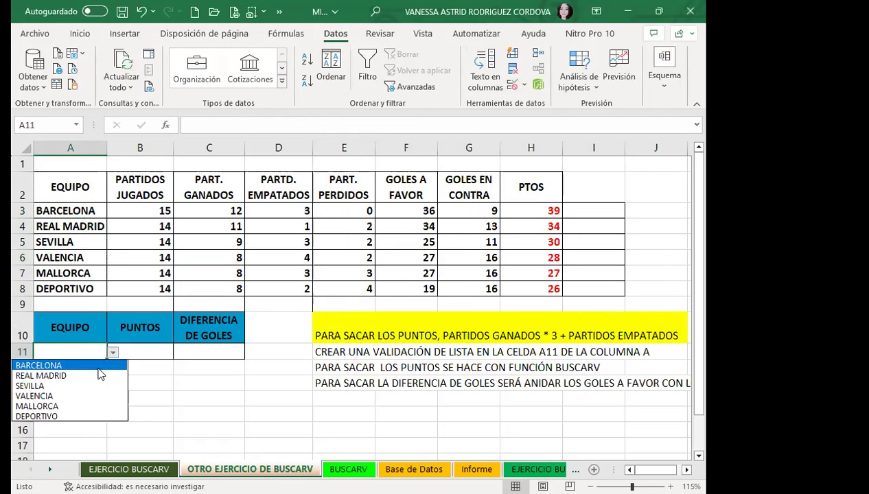
key(Escape)
click(142, 340)
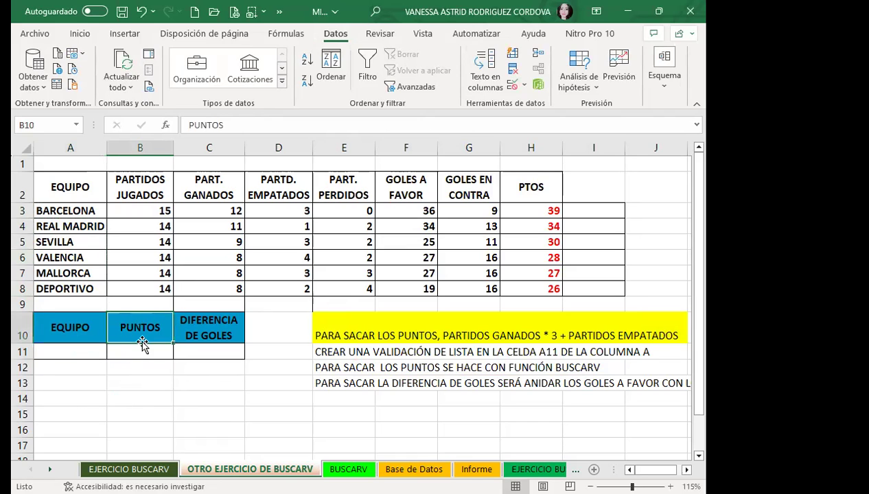
drag(330, 352, 662, 349)
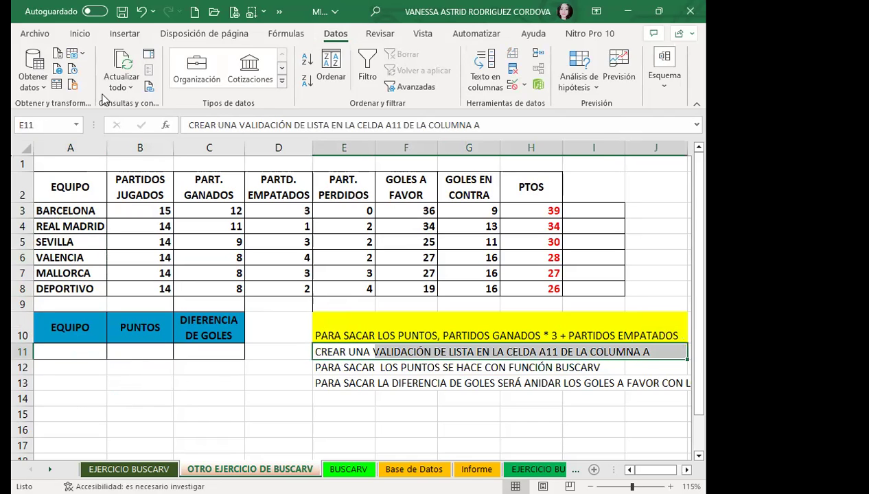
click(79, 33)
click(120, 86)
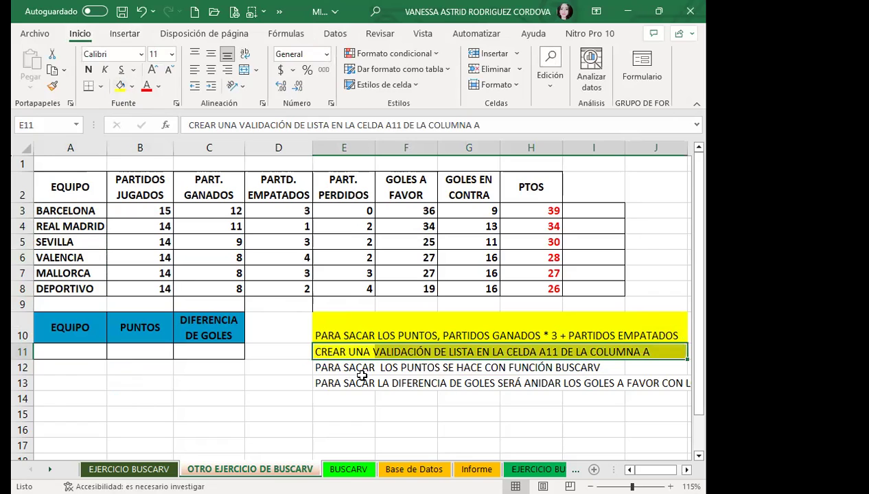
click(330, 364)
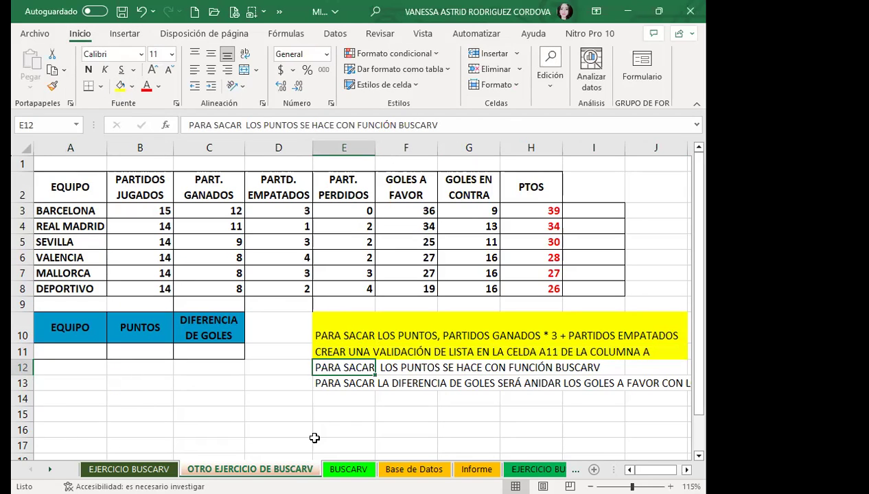
- Review the H3 points formula and select B11 for the points lookup
click(538, 191)
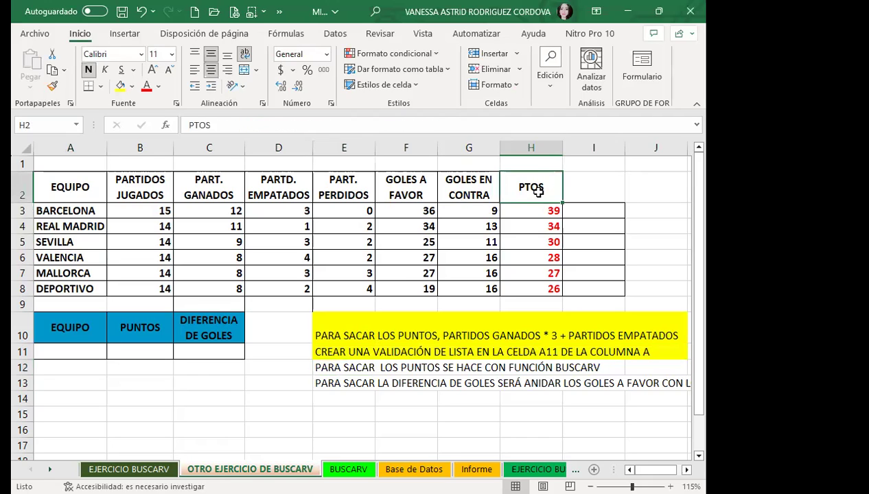
click(539, 211)
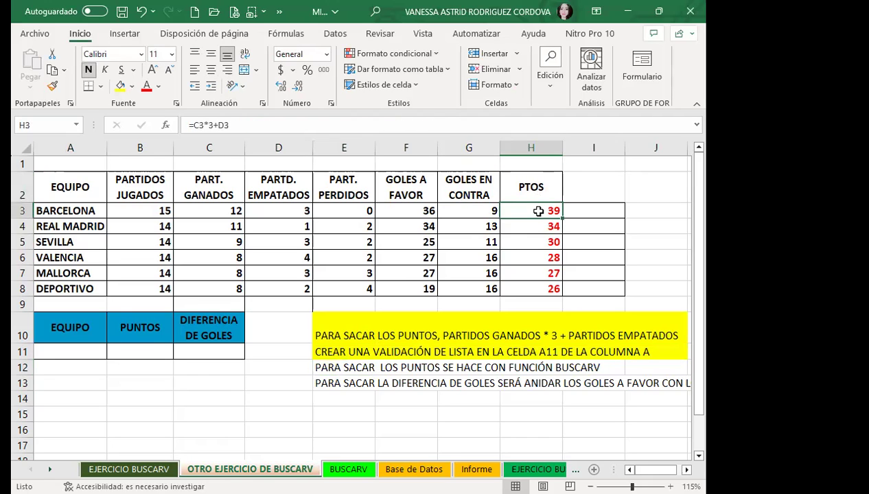
click(141, 349)
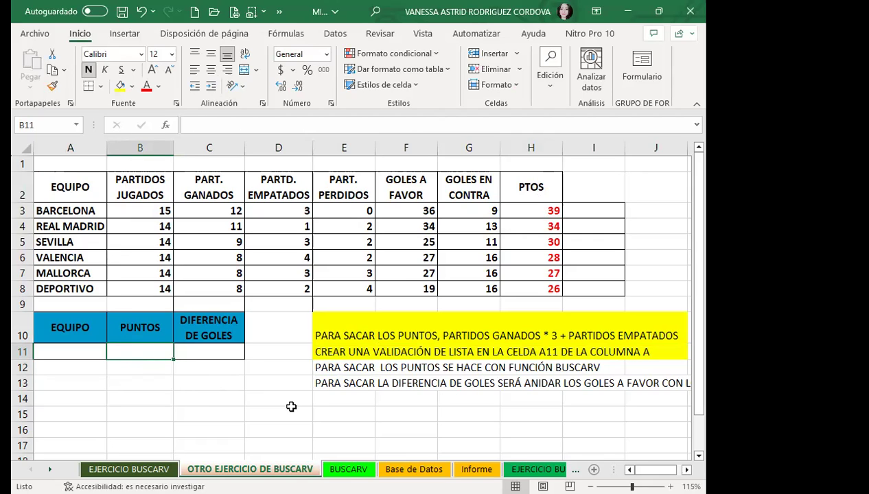
- Start B11's formula as =BUSCARV(A11; using the chosen team as lookup value
text(=)
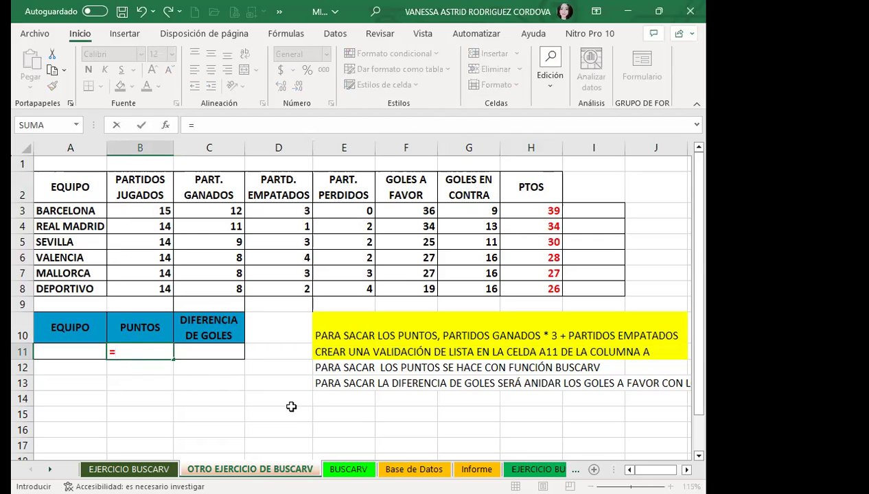
text(BUSC)
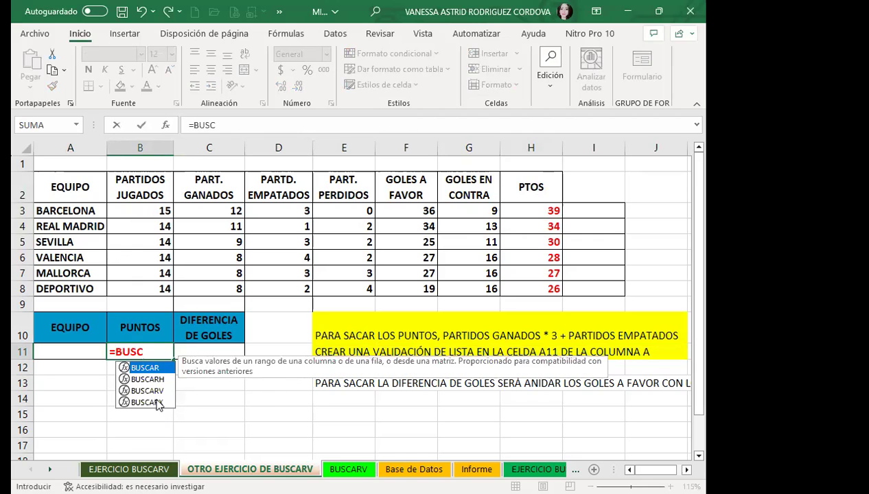
click(153, 390)
key(Tab)
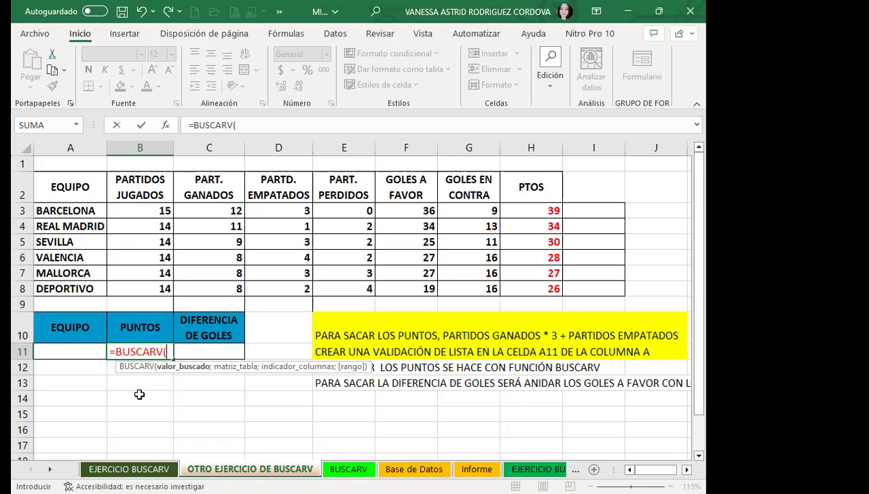
click(63, 349)
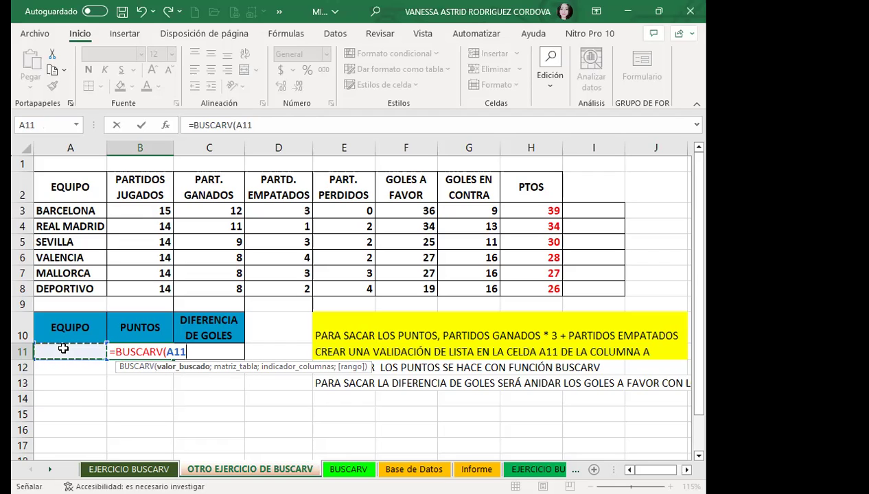
text(;)
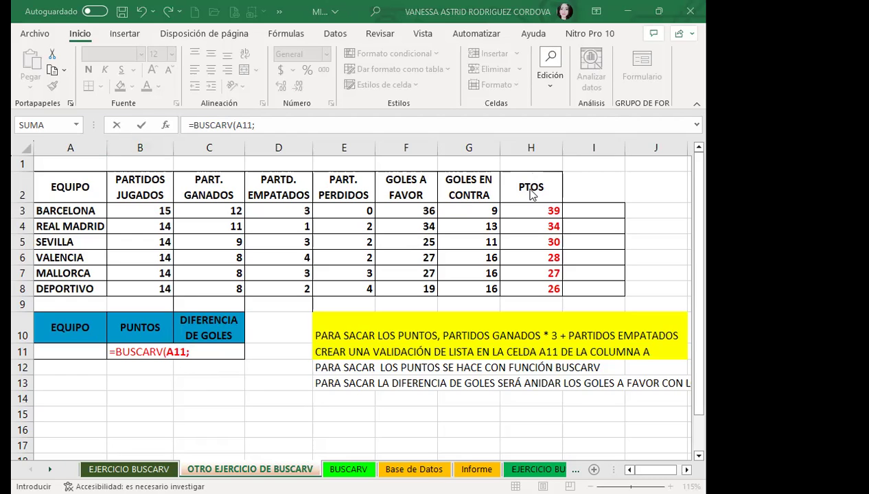
- Add the team table A2:H8 as the lookup range, followed by a semicolon
click(191, 353)
click(69, 182)
mouse_move(159, 187)
mouse_down()
mouse_move(391, 222)
mouse_move(525, 285)
mouse_up()
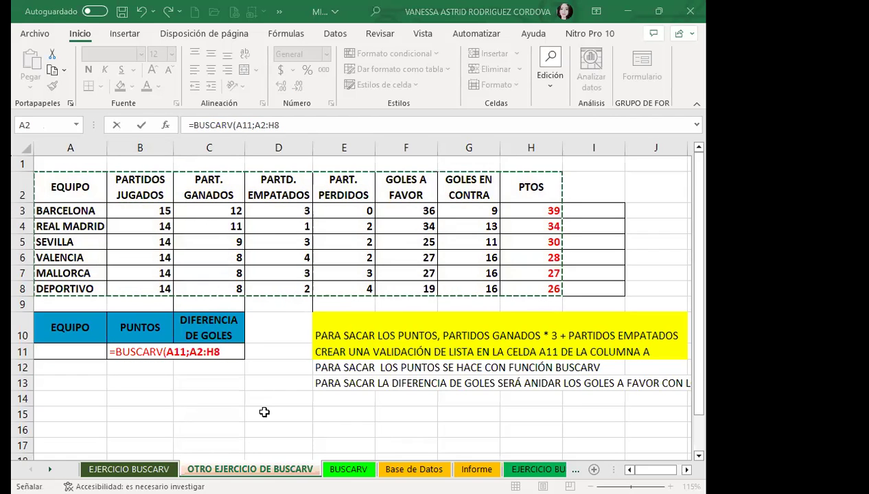
click(224, 349)
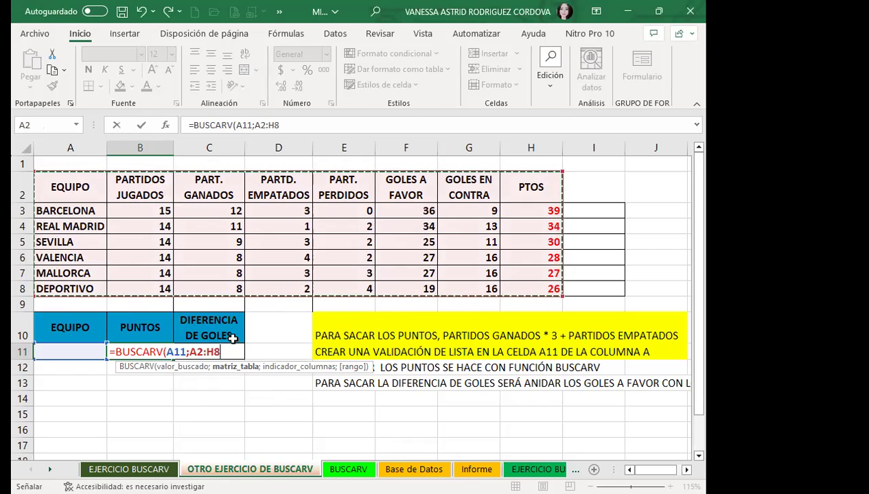
text(;)
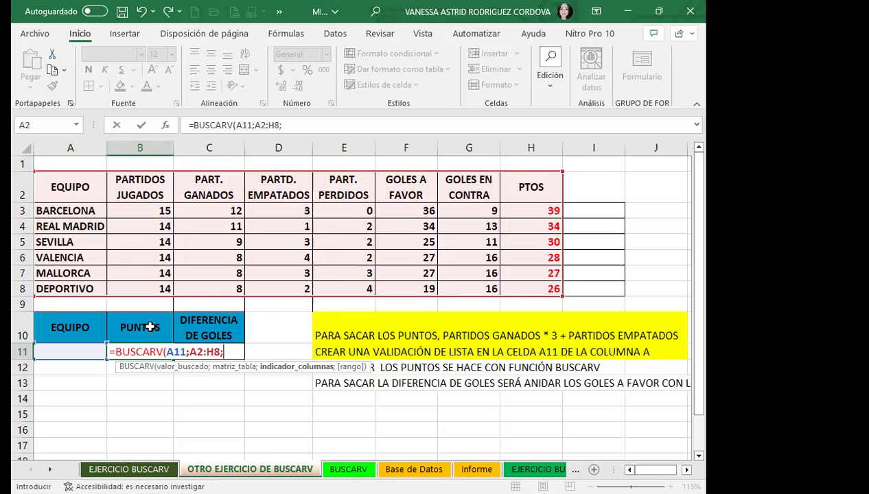
- Finish B11 as =BUSCARV(A11;A2:H8;8;0) and commit it
text(8)
text(;)
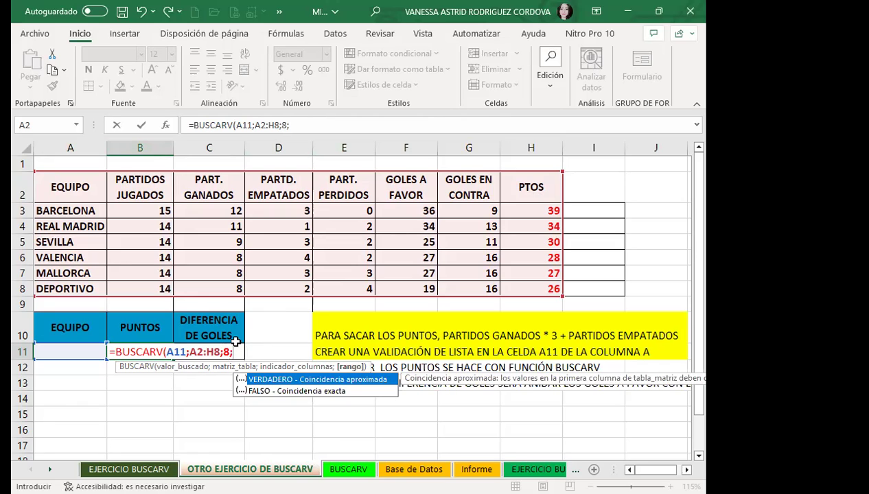
text(0)
key(Return)
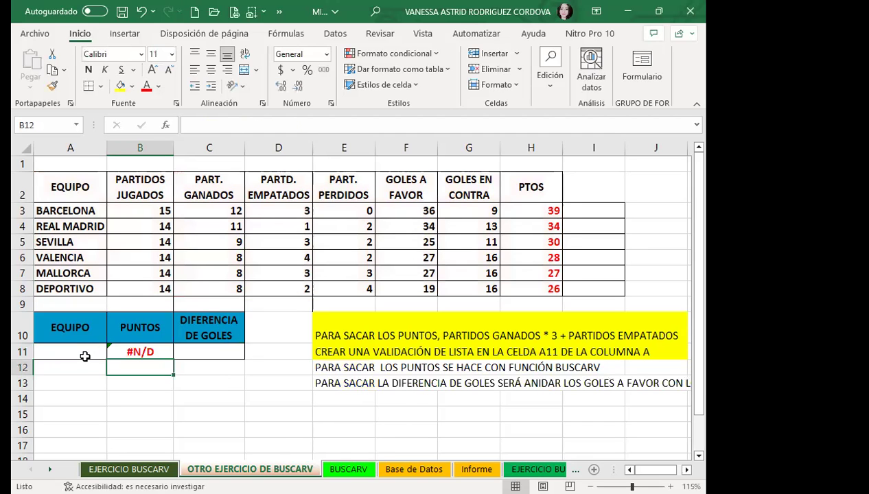
- Cycle A11 through REAL MADRID, DEPORTIVO, MALLORCA, BARCELONA and SEVILLA, ending on REAL MADRID (34 points)
click(83, 353)
click(113, 352)
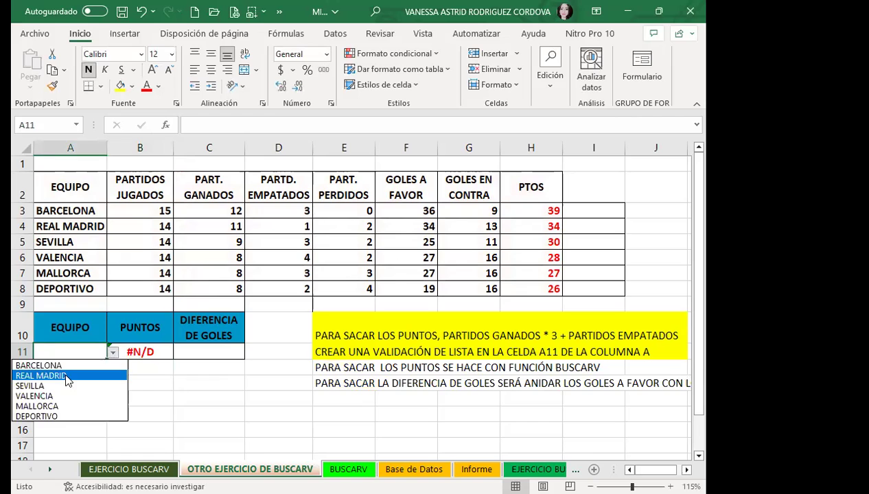
click(68, 374)
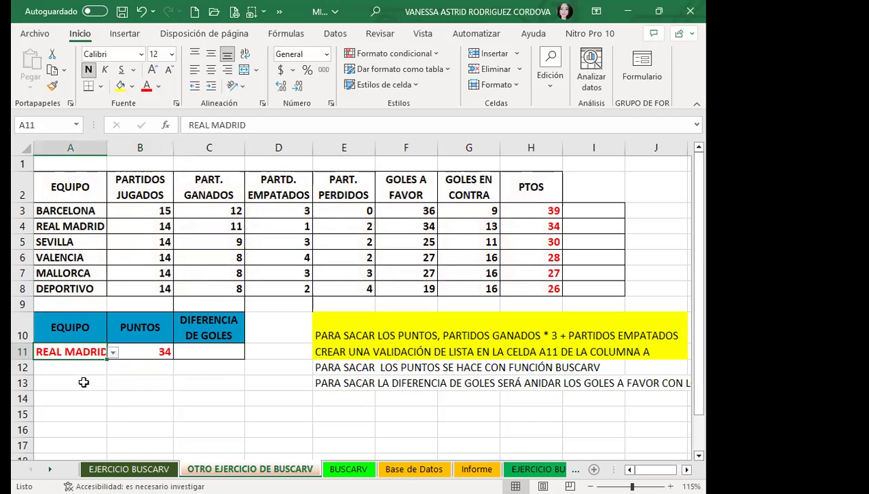
click(114, 353)
click(59, 416)
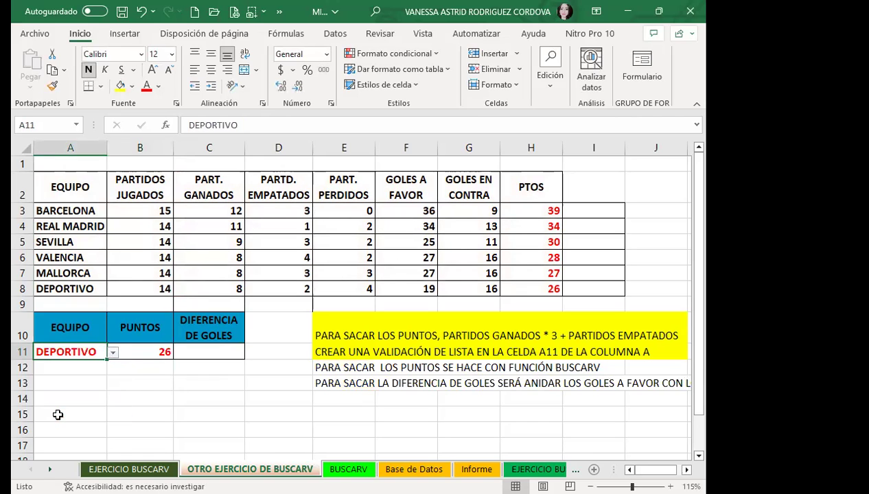
click(113, 353)
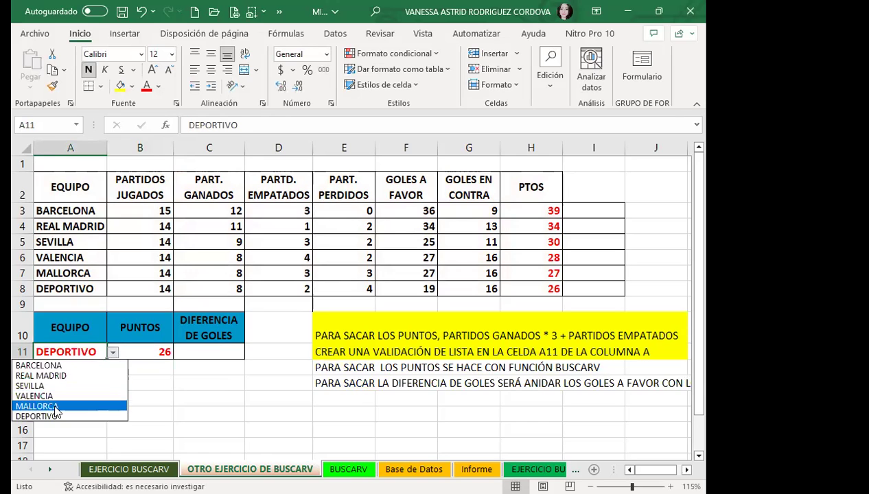
click(59, 406)
click(113, 353)
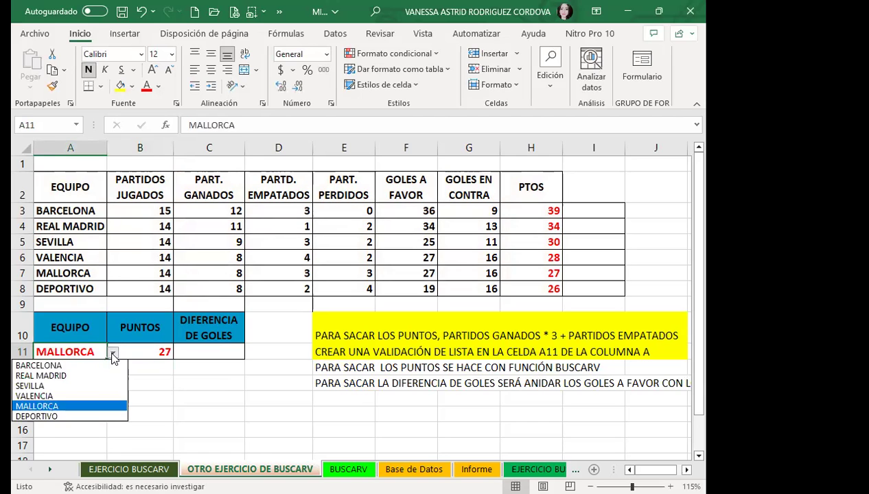
click(59, 362)
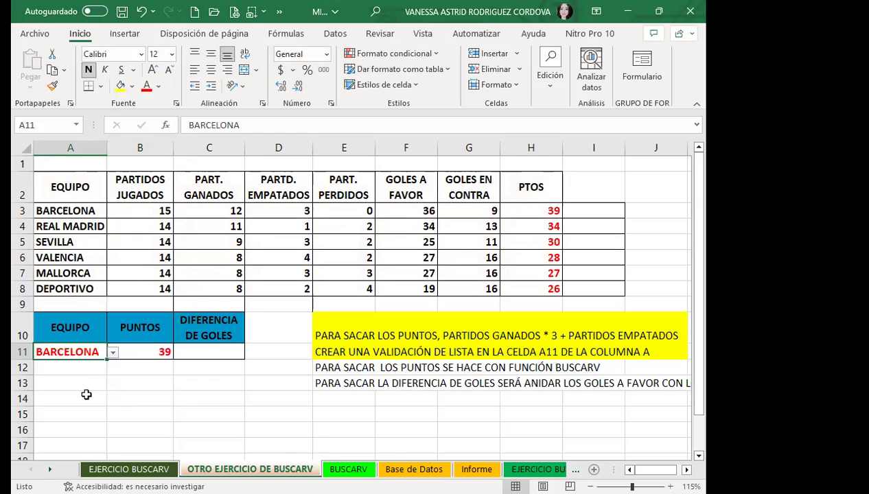
click(112, 353)
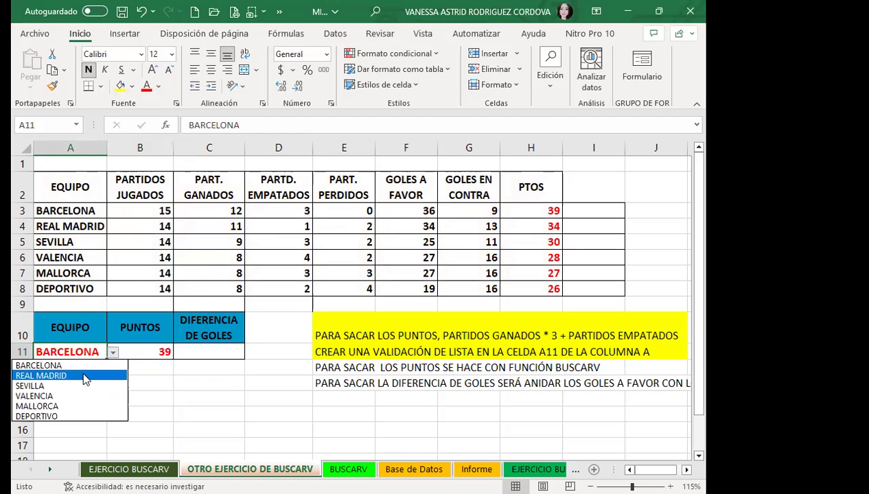
click(86, 376)
click(112, 353)
click(75, 386)
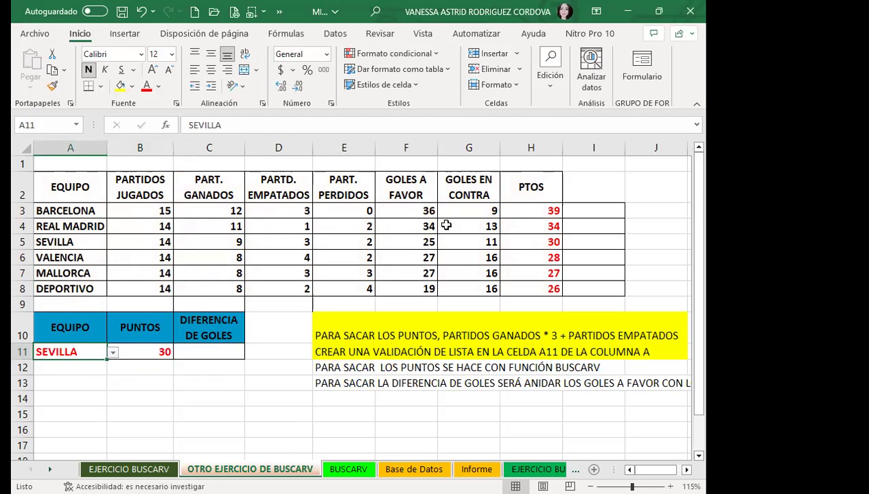
click(113, 353)
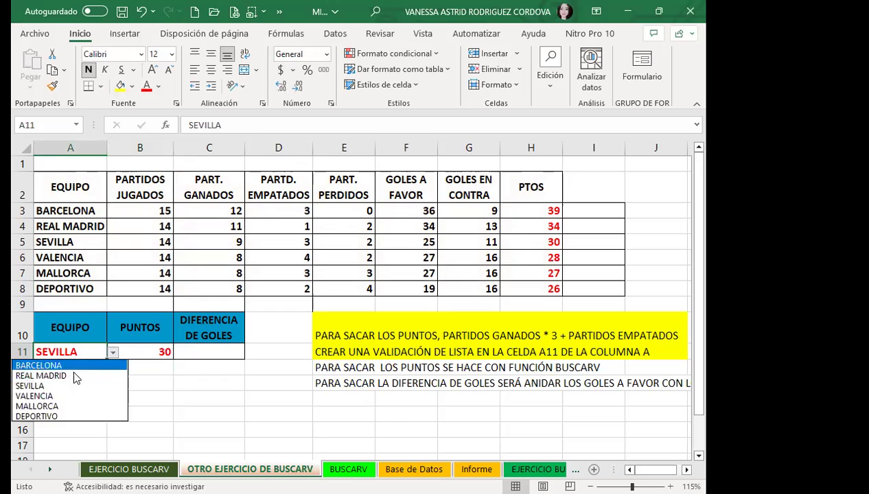
click(52, 417)
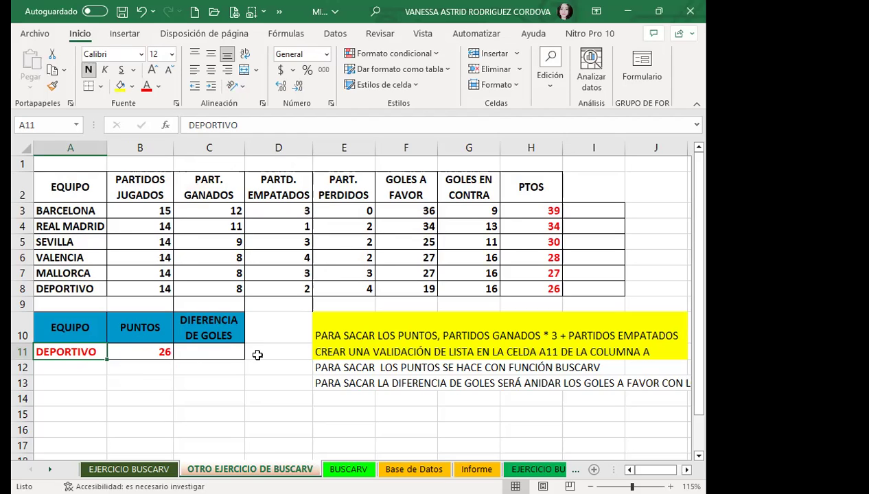
mouse_move(70, 351)
click(113, 353)
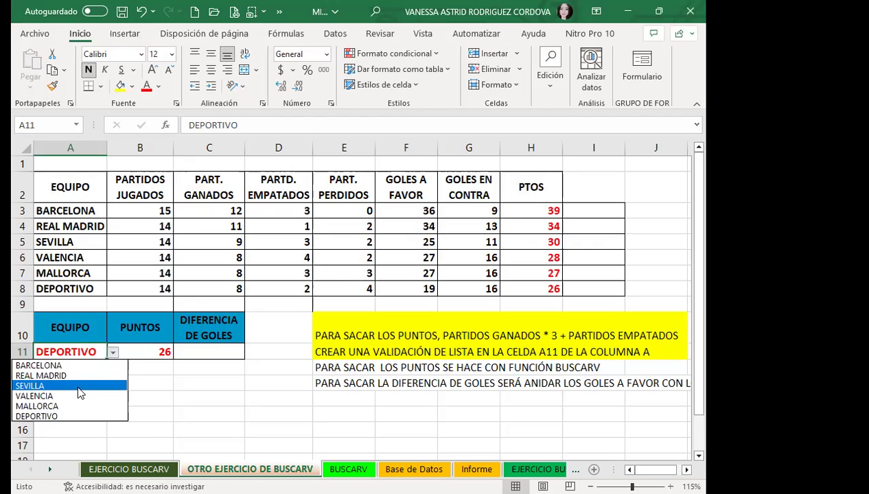
click(69, 376)
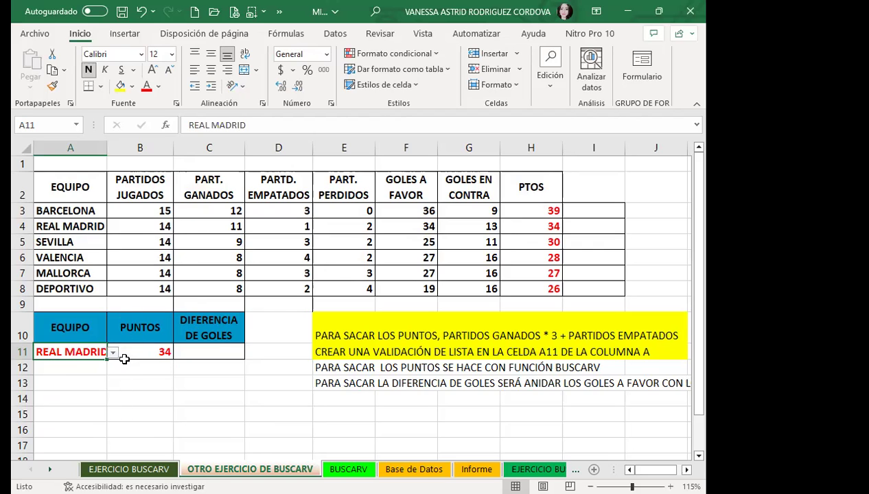
- Widen column A and fill instruction rows E11:J12 yellow
drag(106, 148, 117, 148)
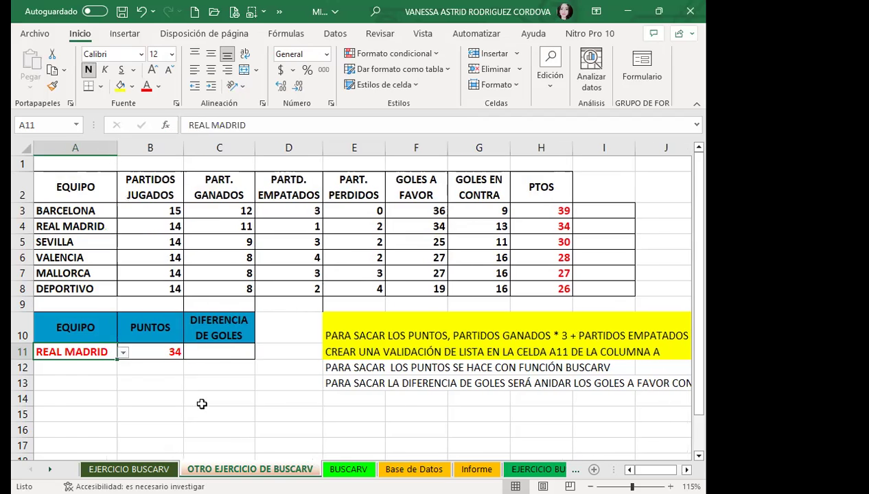
click(221, 354)
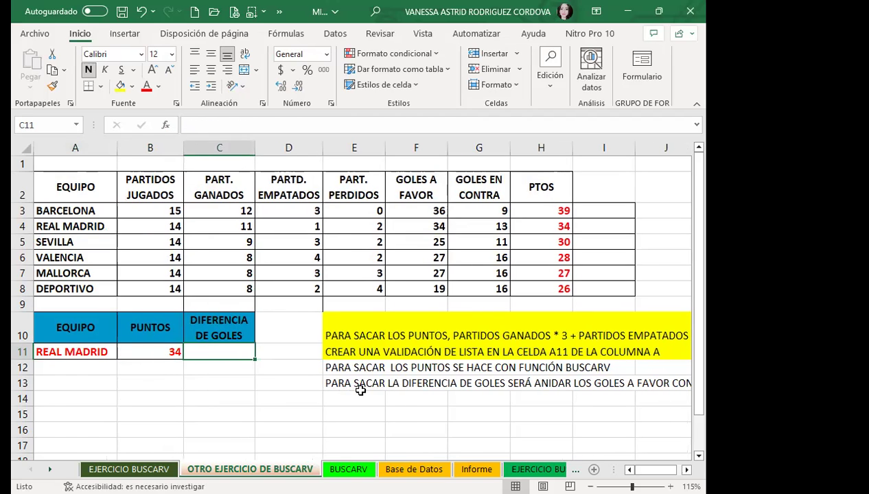
drag(339, 368, 640, 351)
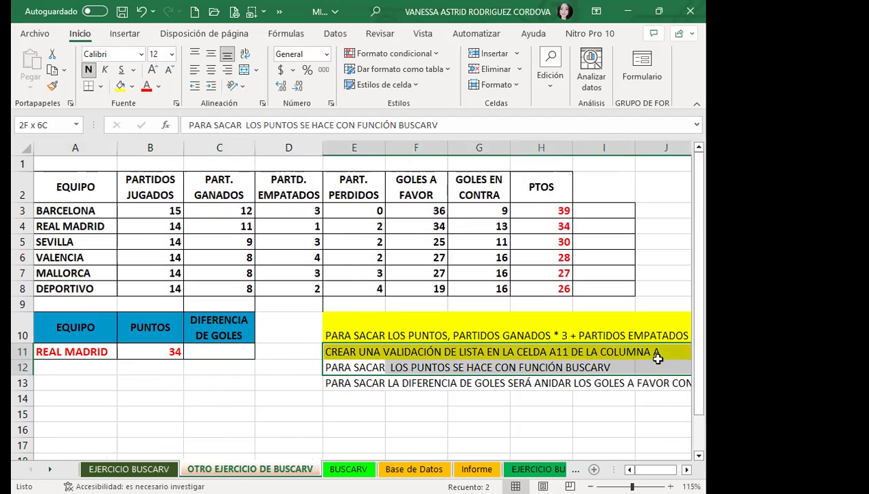
click(121, 87)
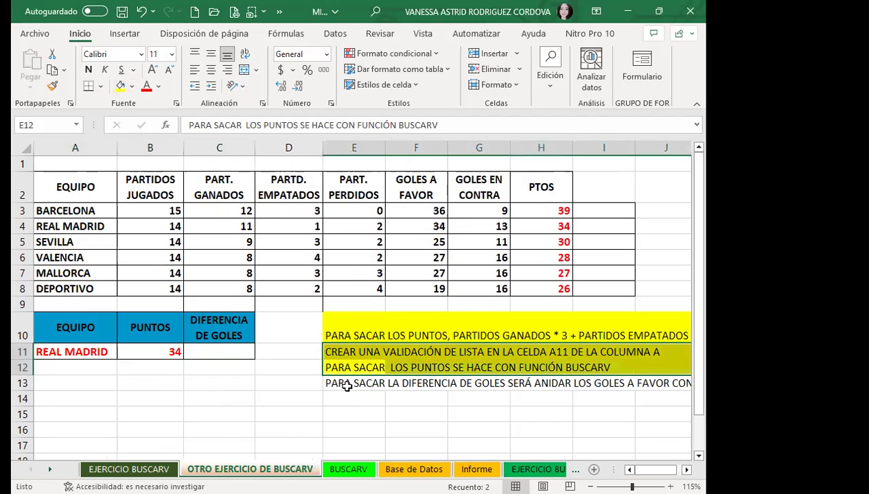
- Scroll right to read the row-13 note, then return to C11
click(340, 384)
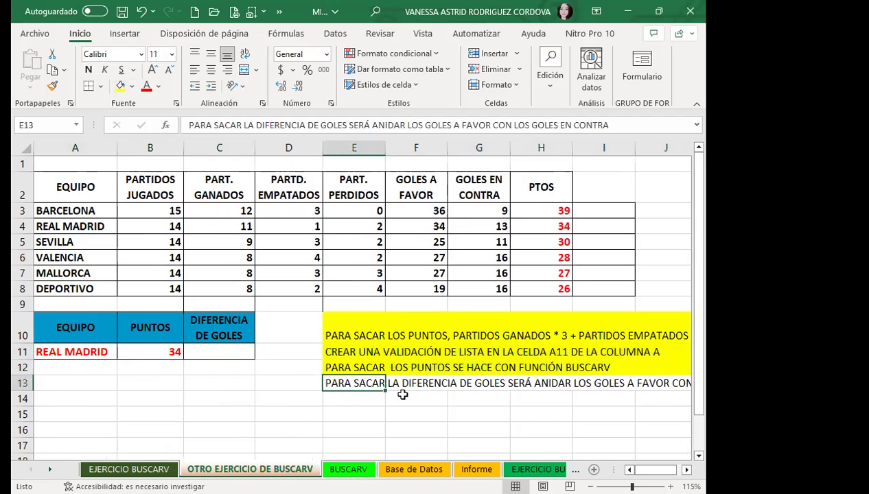
click(686, 469)
click(687, 470)
click(686, 470)
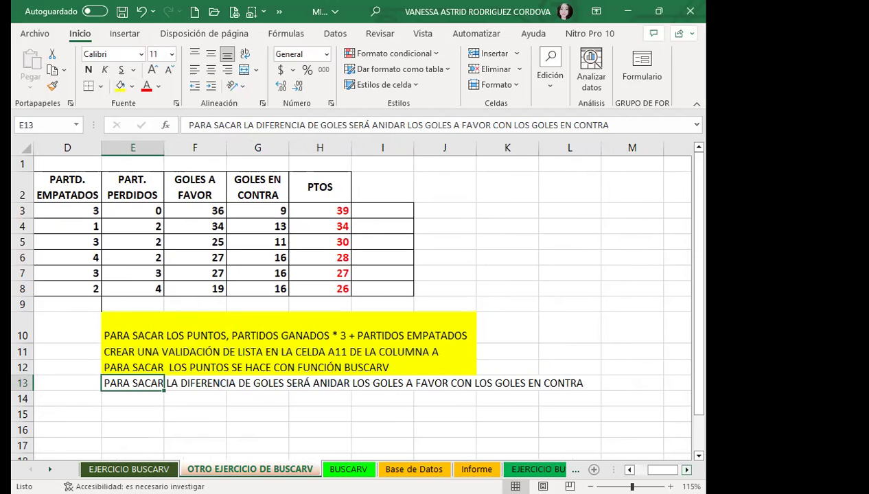
scroll(458, 405, right, 1)
scroll(458, 405, right, 1)
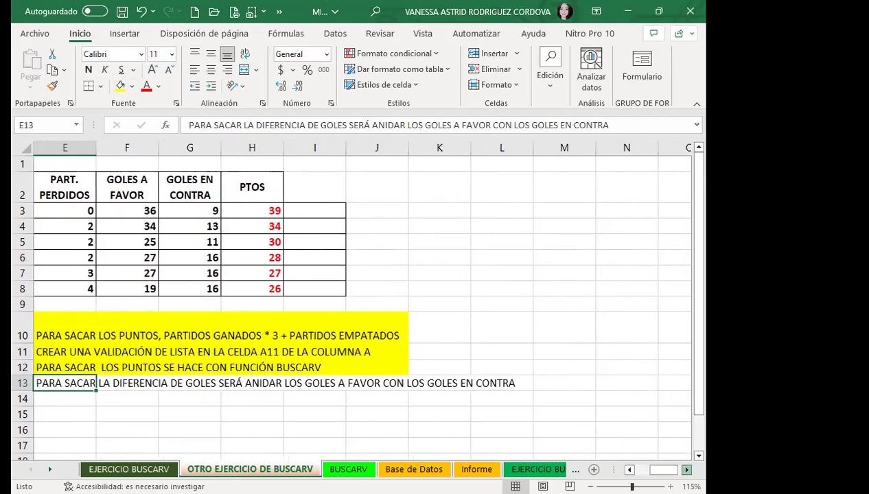
scroll(458, 405, right, 3)
click(391, 379)
key(Left)
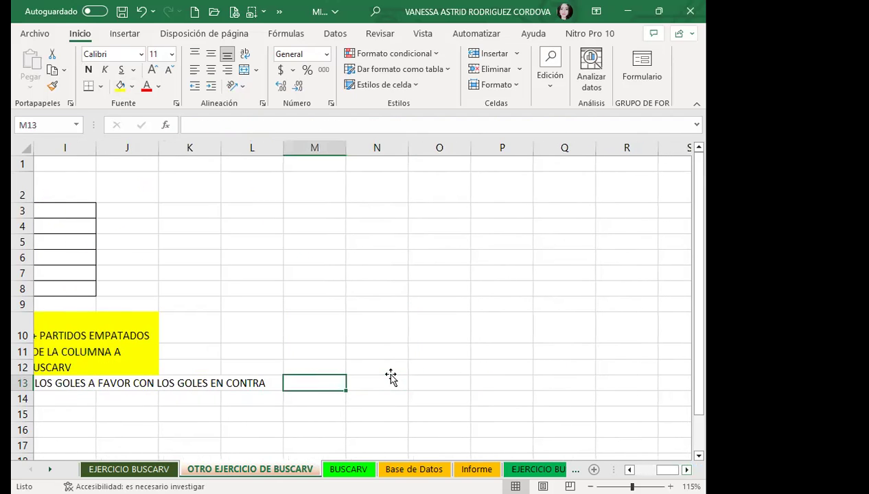
key(Left)
key(Left)
key(Left)
key(Left)
key(Left)
key(Left)
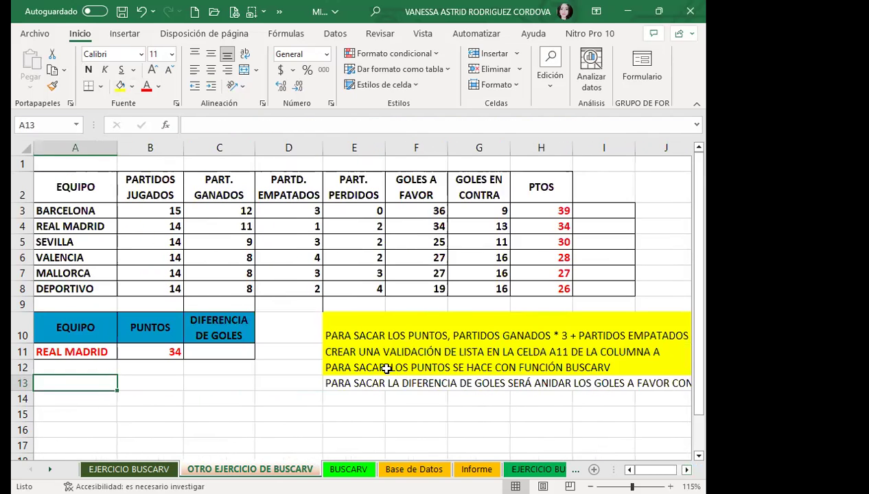
click(238, 353)
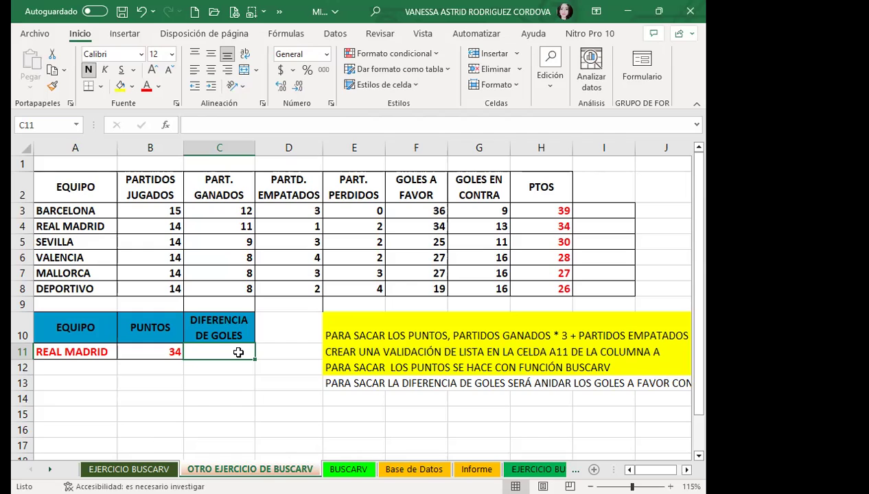
- Start C11's formula as =BUSCARV(A11; with the team in A11 as lookup value
text(=)
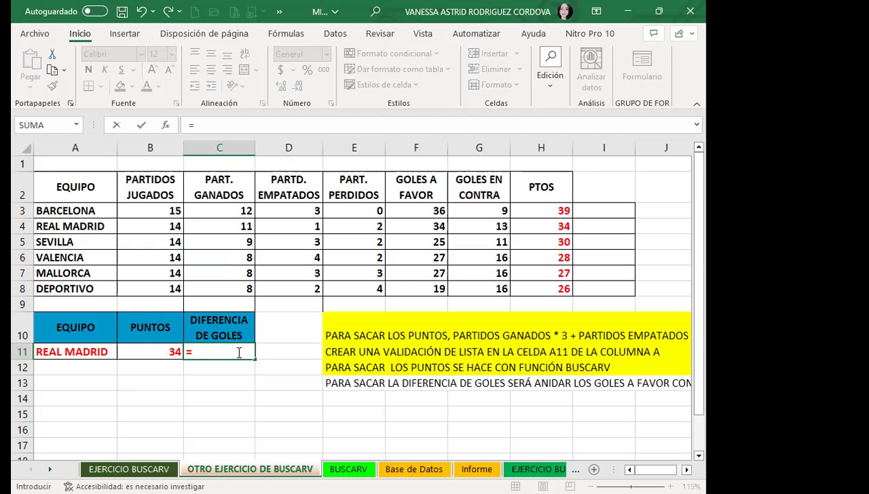
text(V)
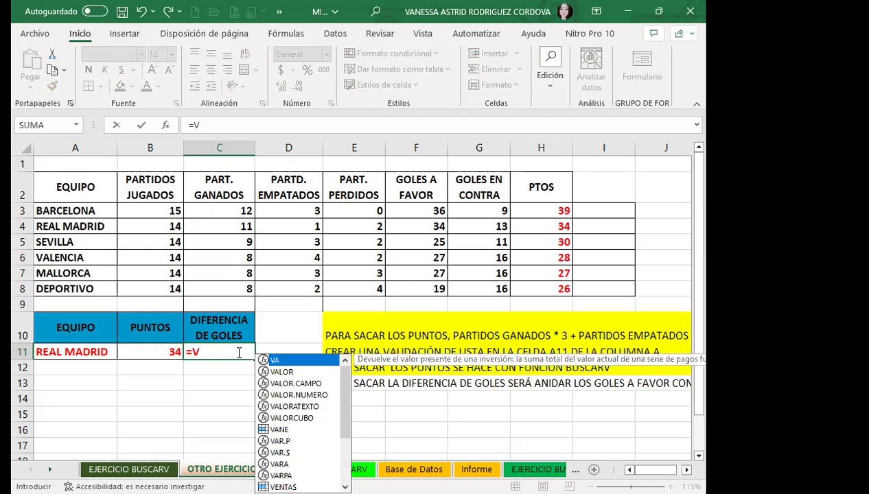
key(BackSpace)
text(BUSC)
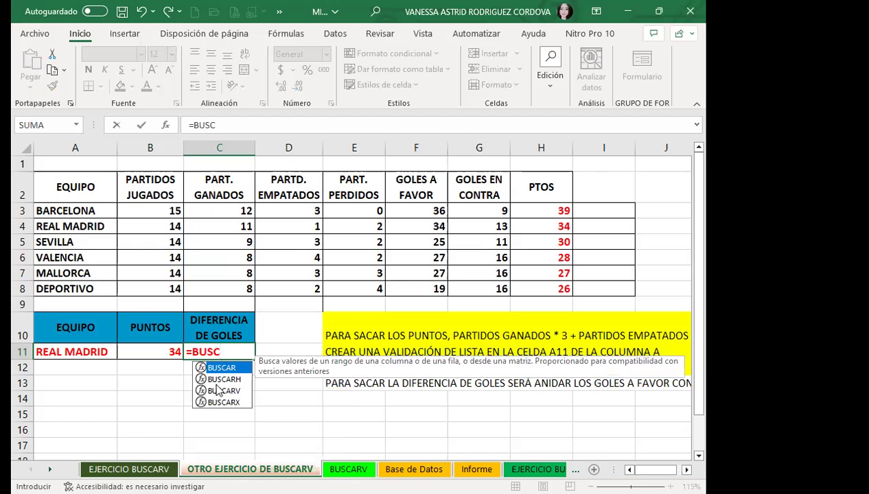
double_click(217, 390)
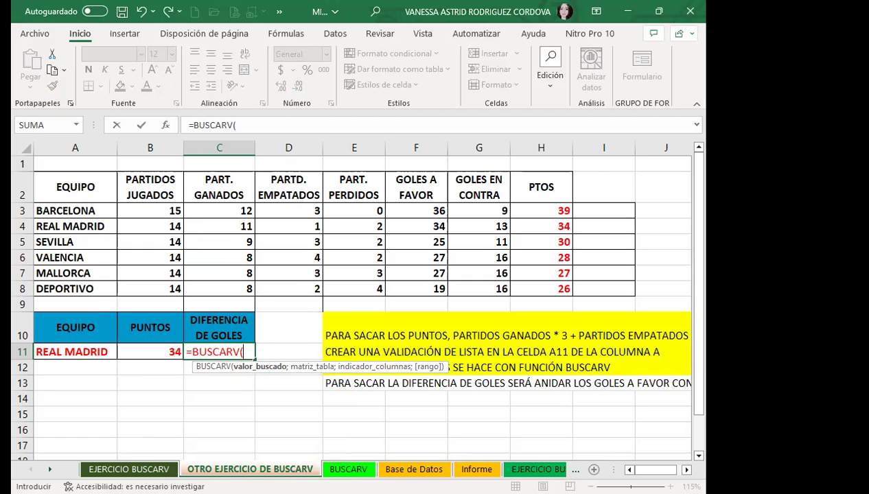
click(67, 354)
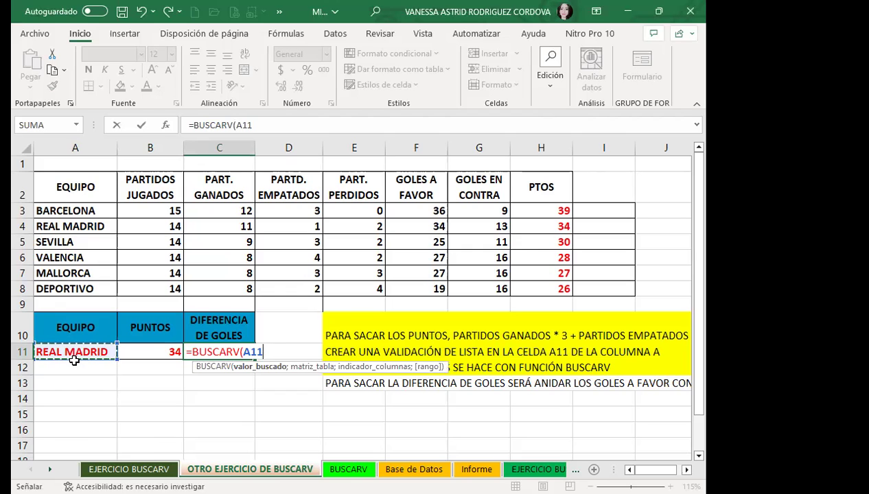
text(;)
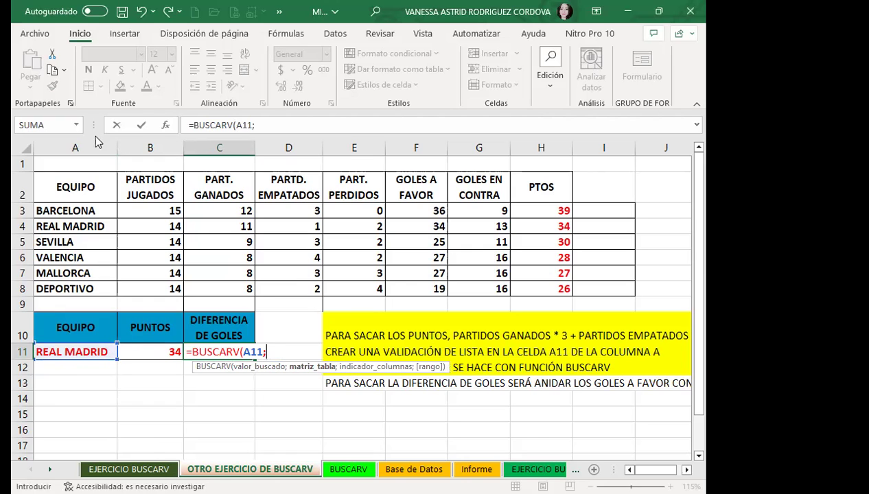
- Complete the goals-for lookup as =BUSCARV(A11;A2:H8;6;0)
click(69, 187)
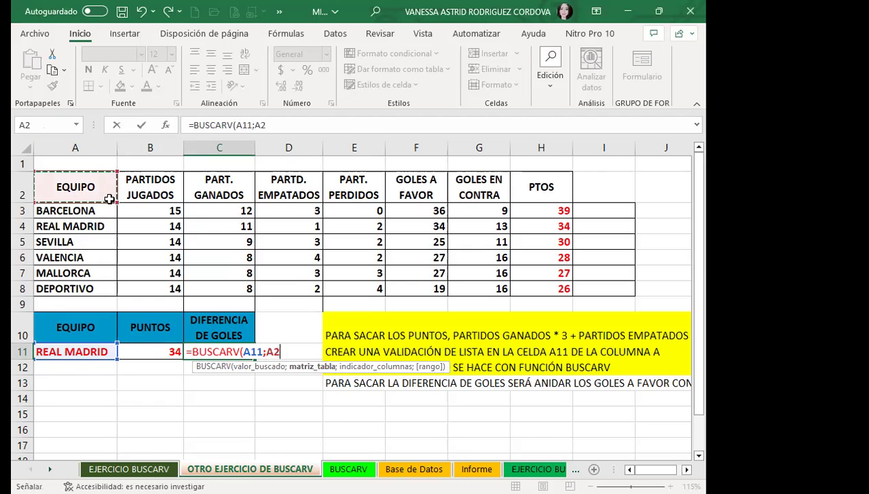
shift+click(541, 288)
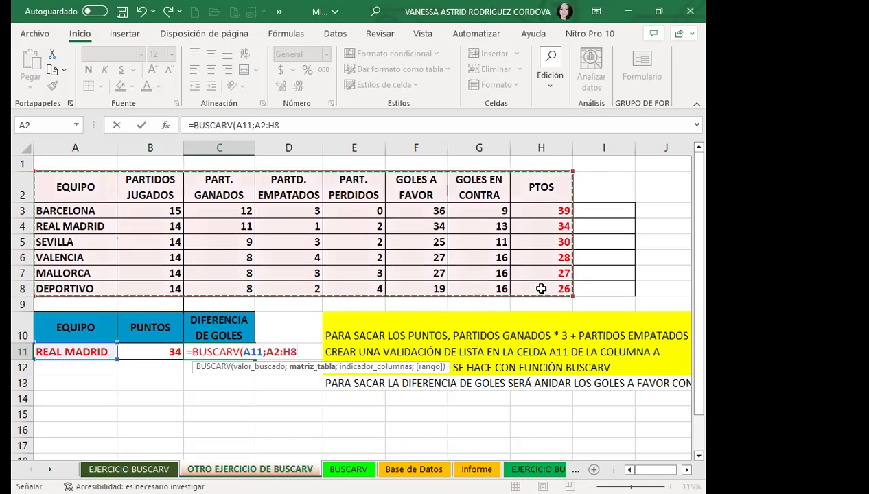
text(;)
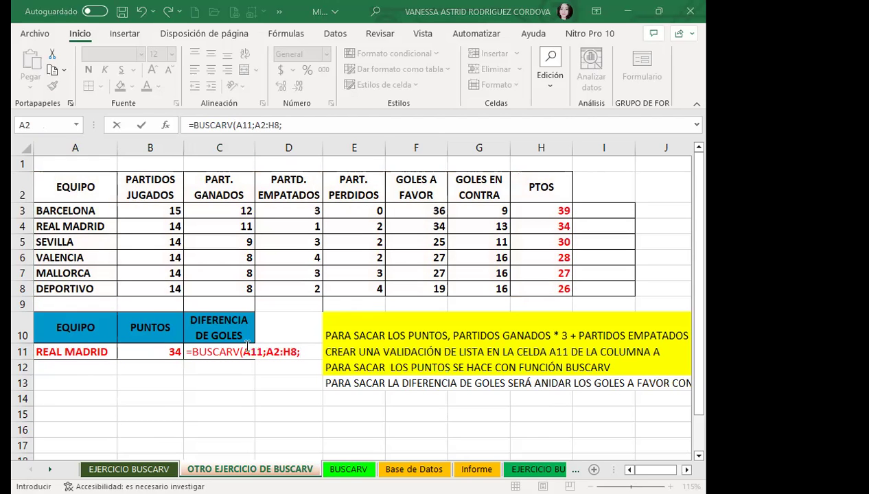
click(304, 352)
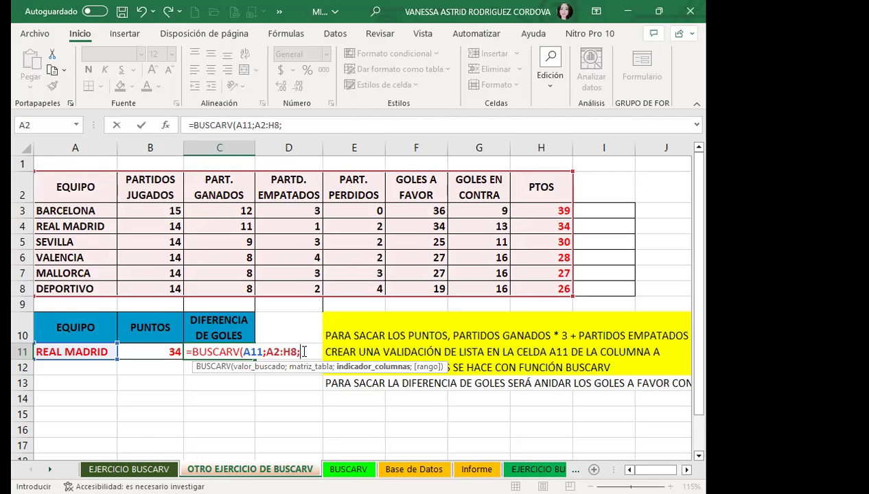
text(6)
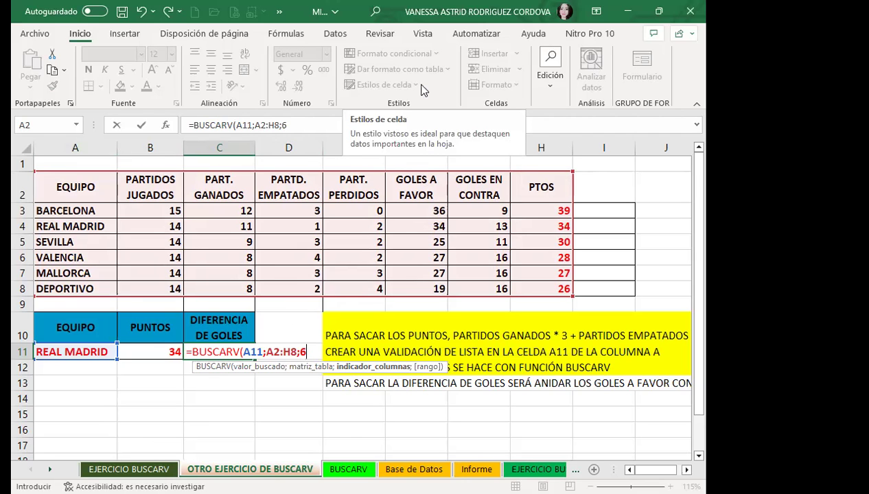
text(;)
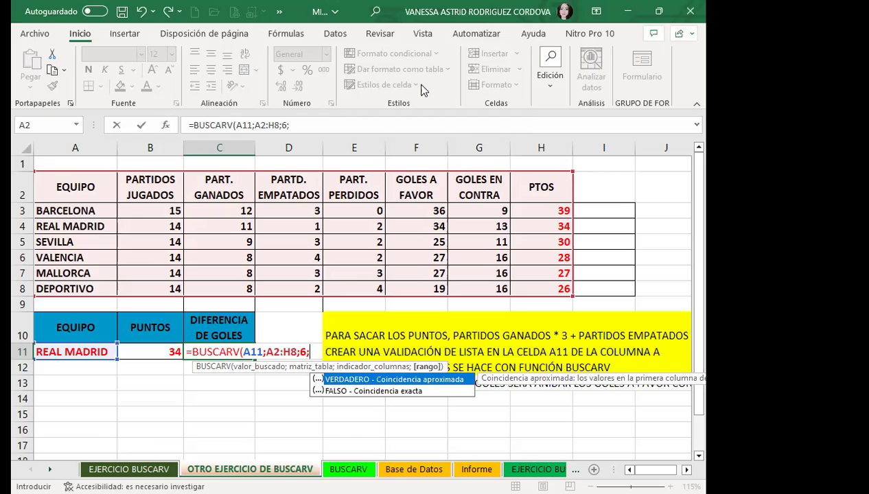
text(0)
text())
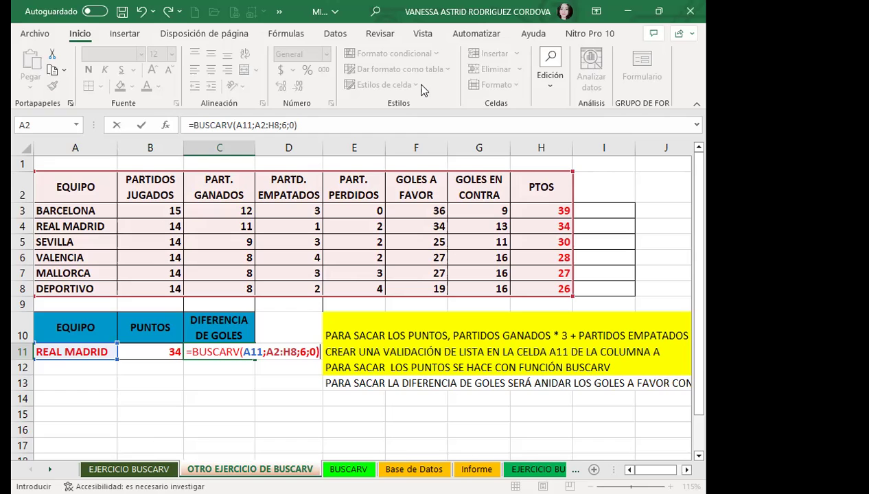
- Subtract a second lookup, BUSCARV(A11;A2:H8;7;0), for goals against
text(-)
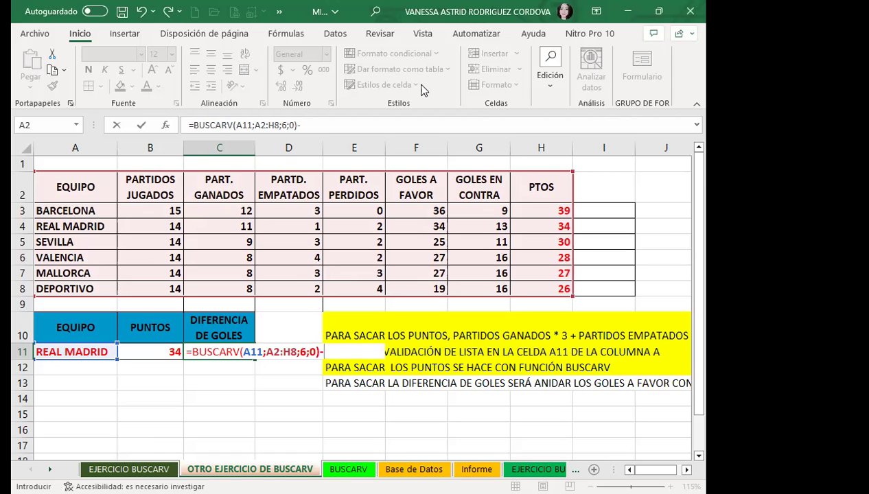
text(BUSC)
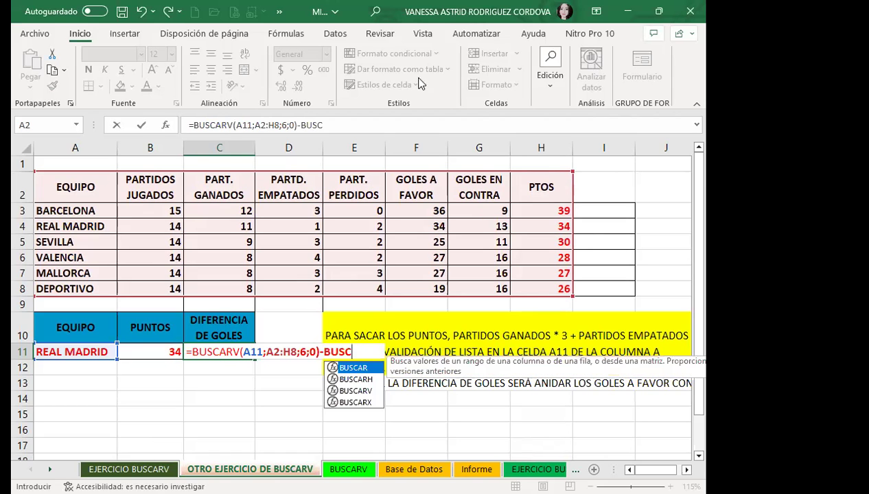
double_click(364, 391)
click(68, 353)
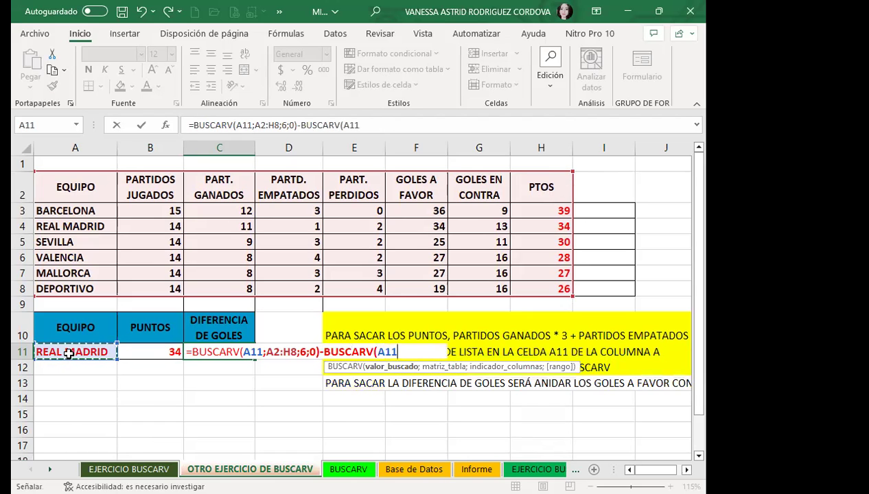
text(;)
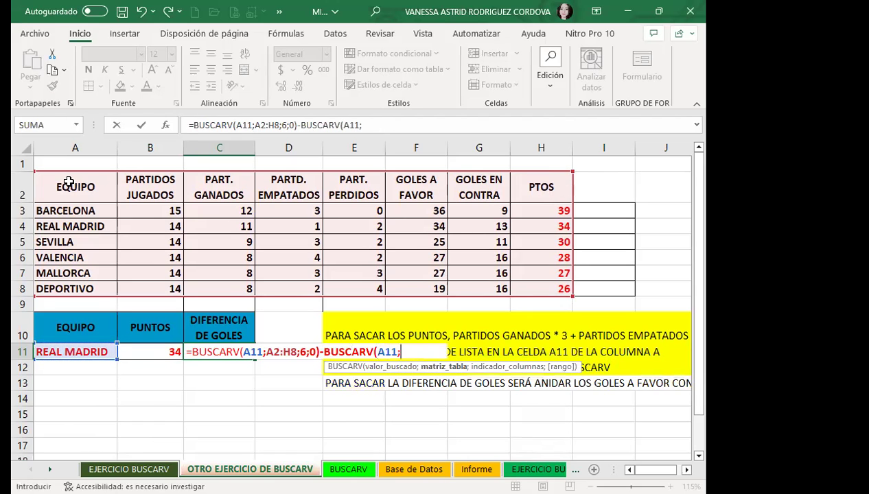
drag(69, 182, 154, 186)
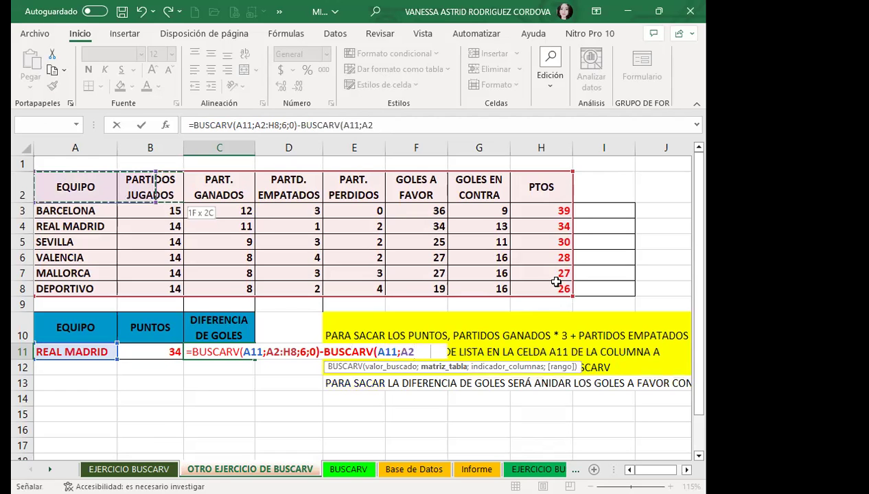
drag(556, 281, 556, 282)
text(;)
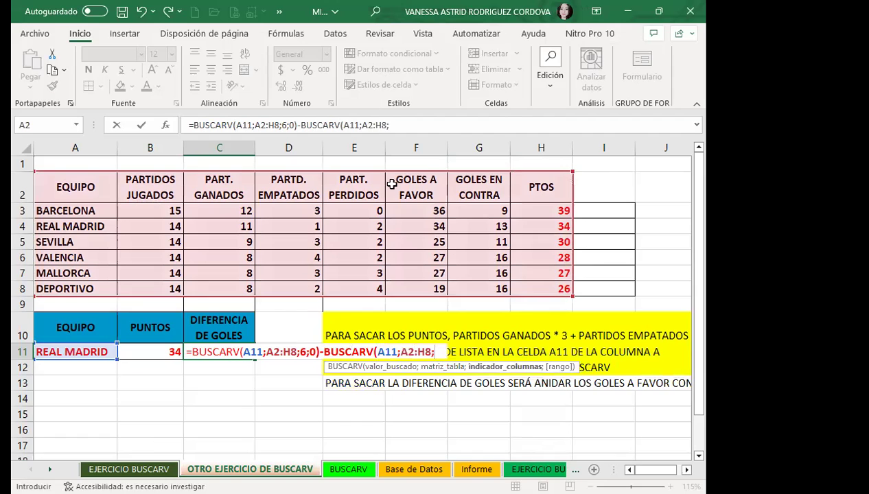
text(7)
text(;)
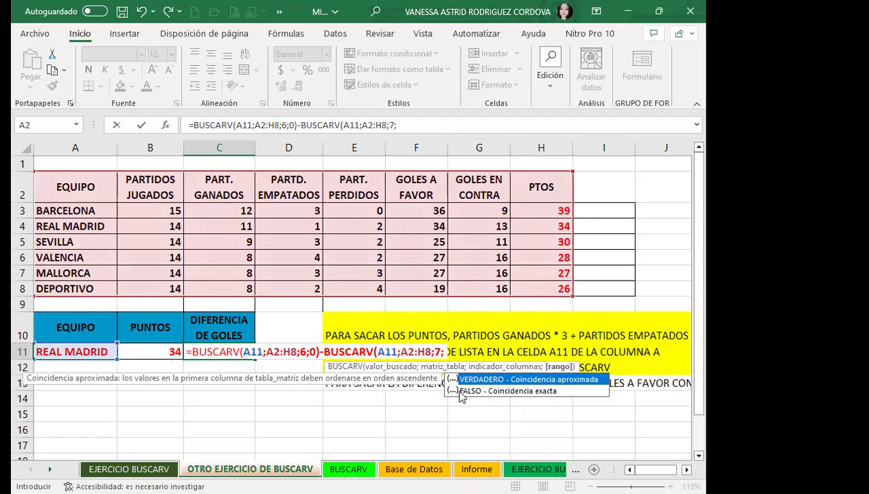
text(0)
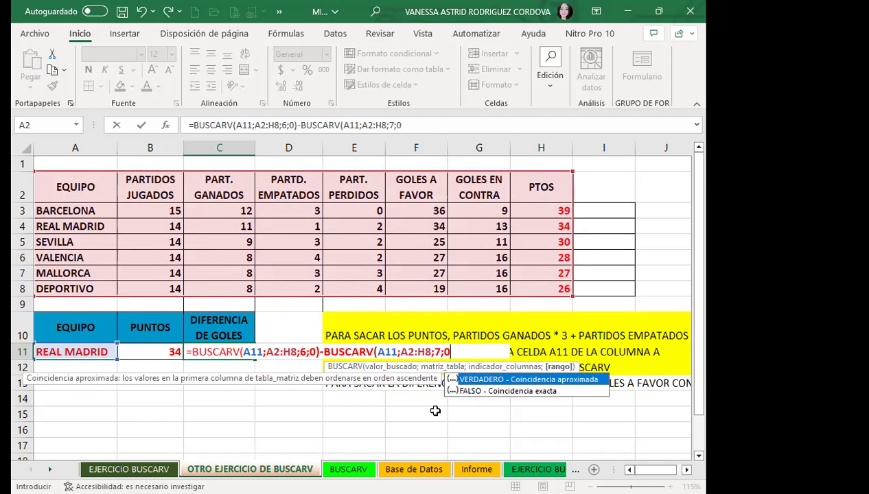
text())
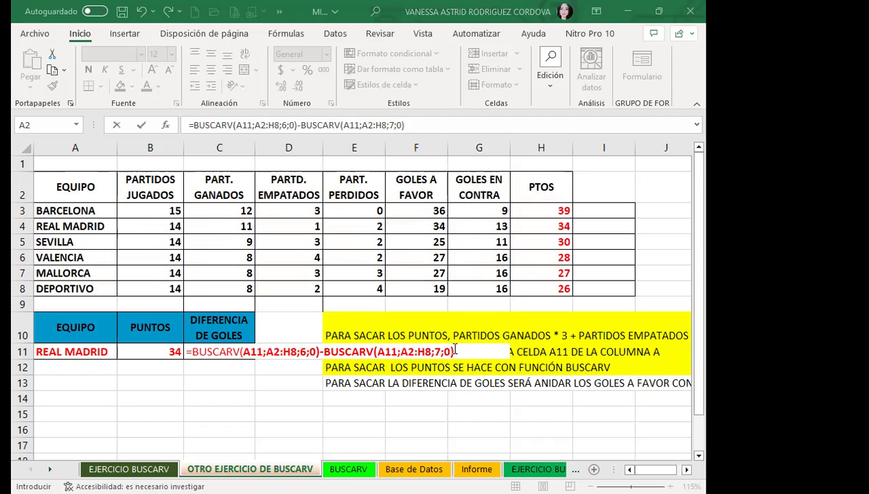
- Commit the C11 goal-difference formula and test it with MALLORCA and DEPORTIVO
key(Return)
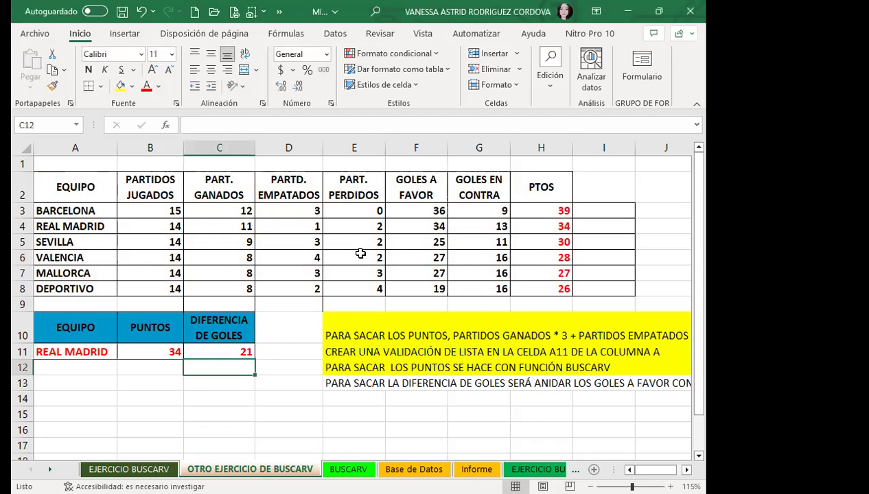
click(233, 349)
click(69, 348)
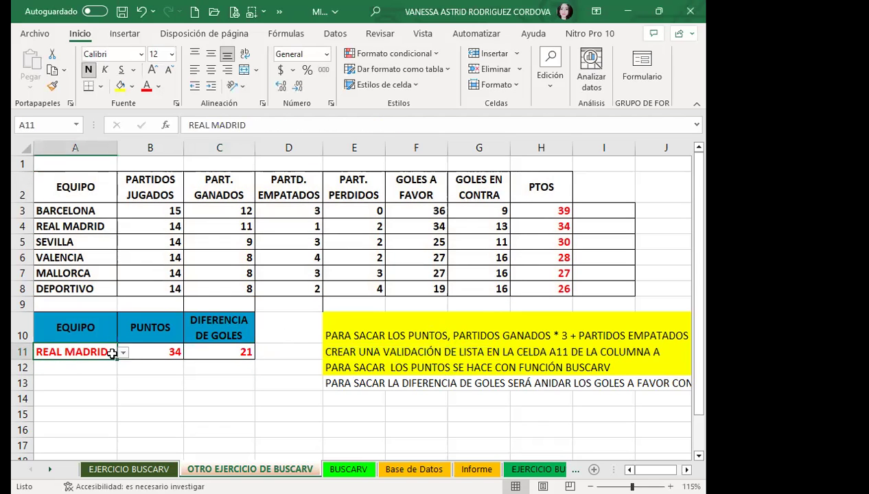
click(124, 352)
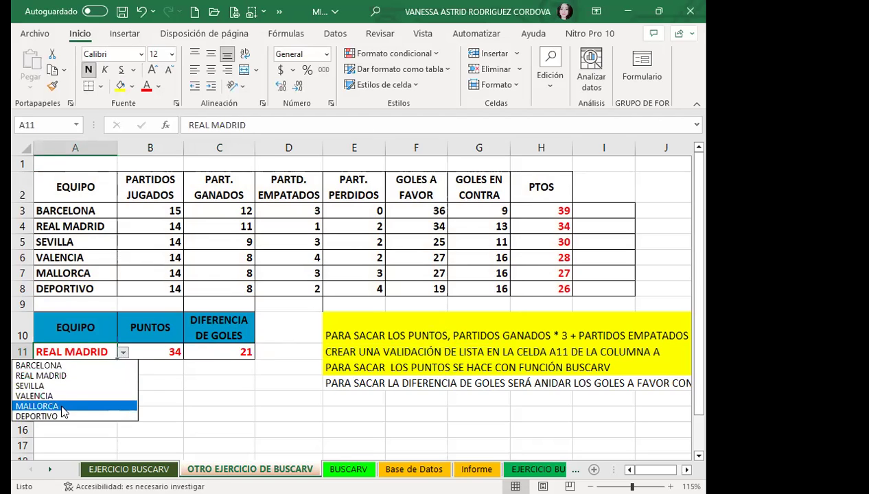
click(69, 405)
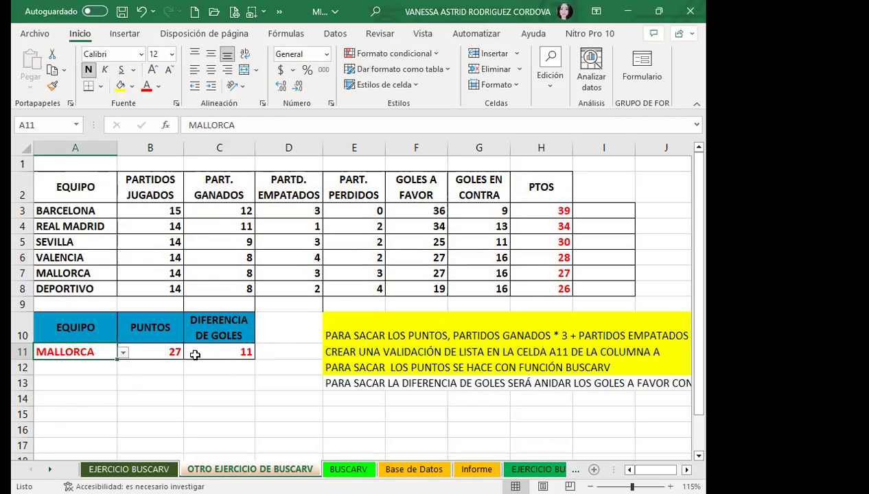
click(124, 352)
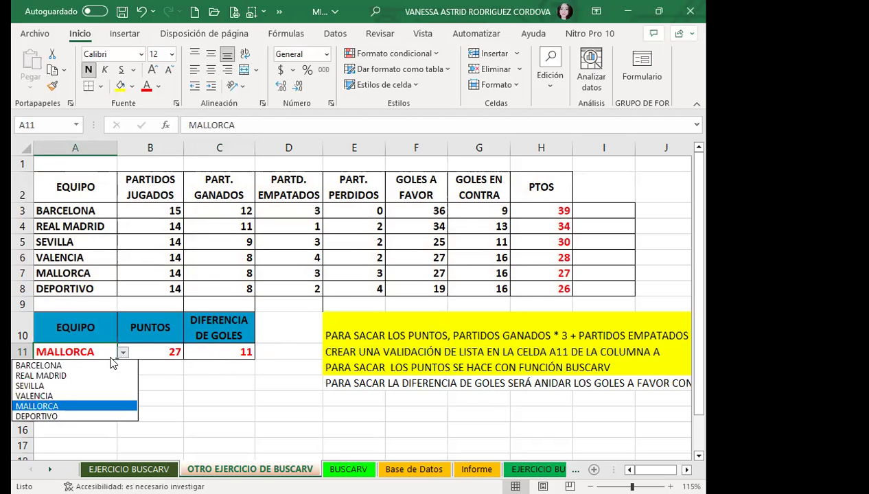
click(55, 411)
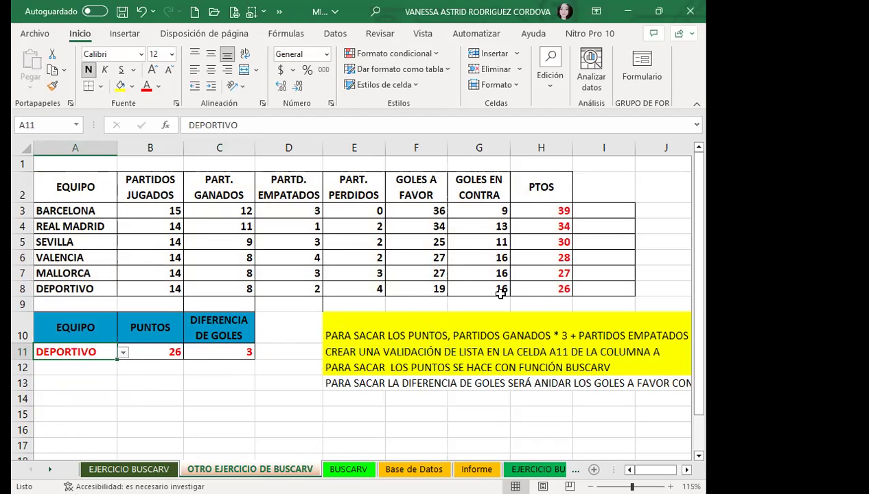
- Check C11's formula, then set A11 back to MALLORCA (27 points, difference 11)
click(207, 353)
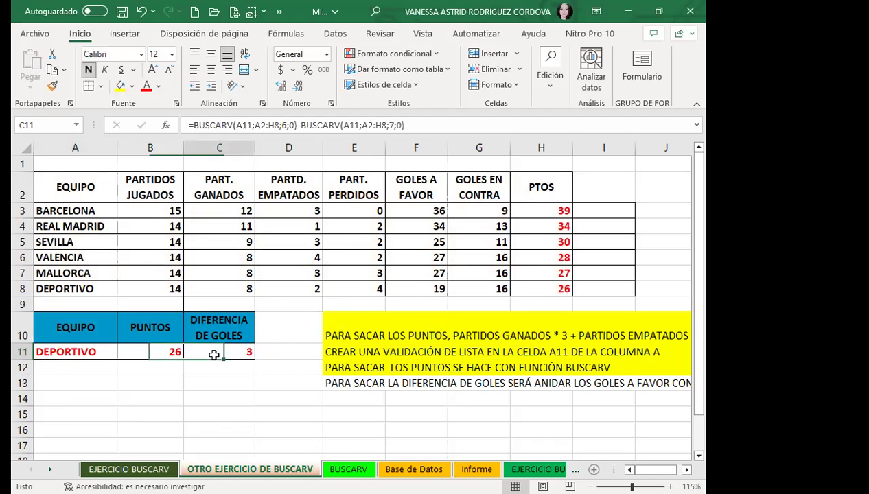
click(100, 350)
click(124, 353)
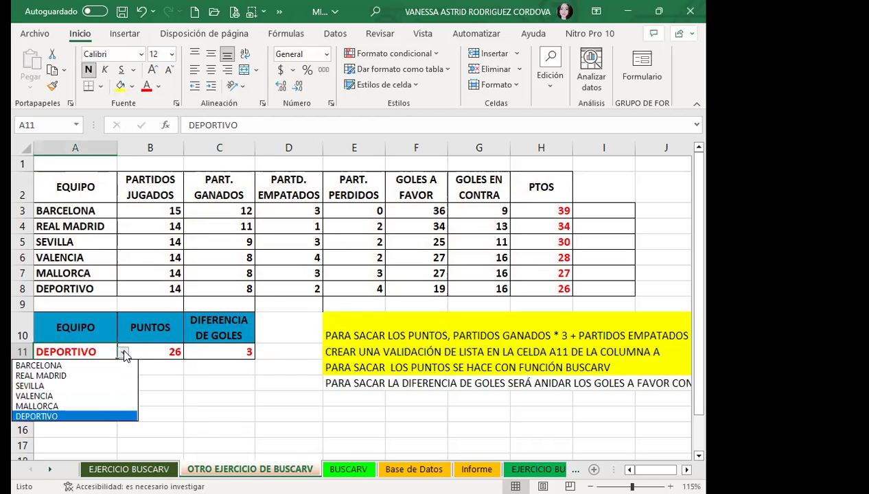
click(77, 407)
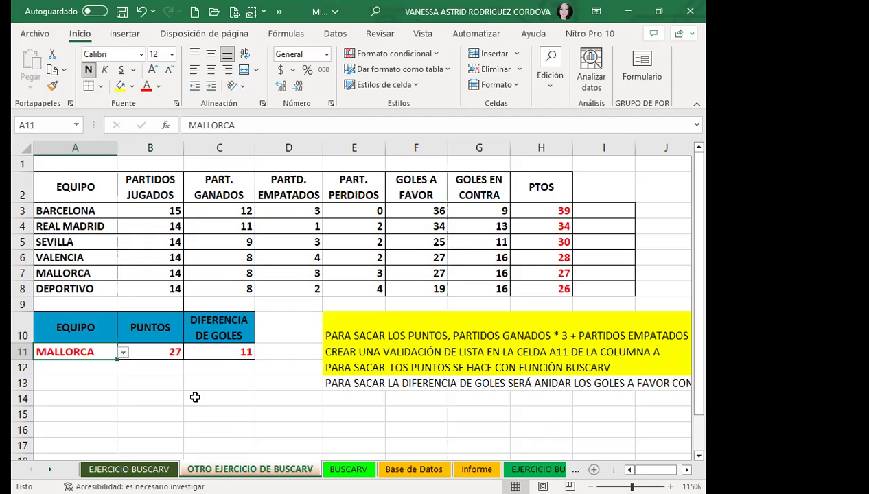
- After checking C11's formula, fill the row 13 note from E13 yellow and return to column A
click(218, 346)
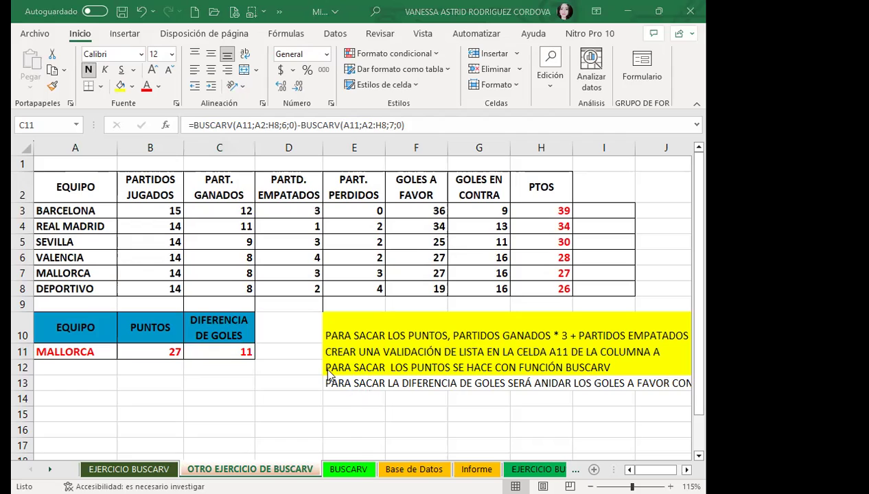
click(234, 352)
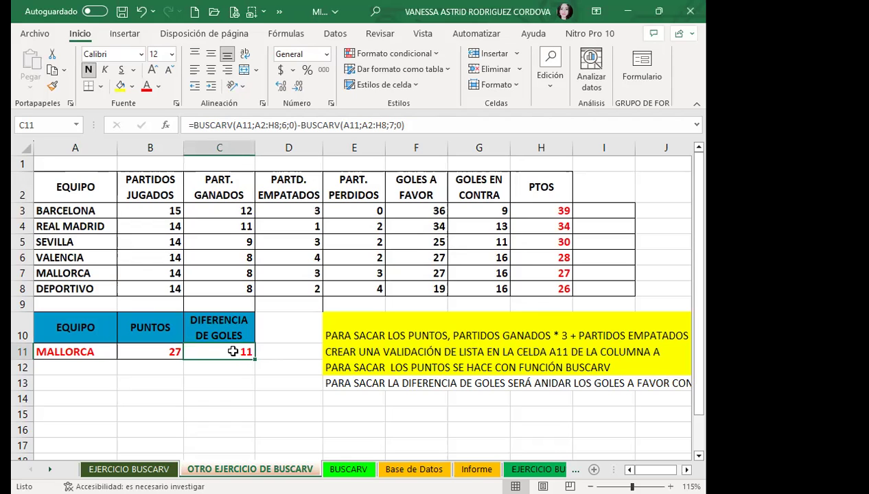
mouse_move(330, 382)
mouse_down()
mouse_move(704, 383)
mouse_move(665, 383)
mouse_up()
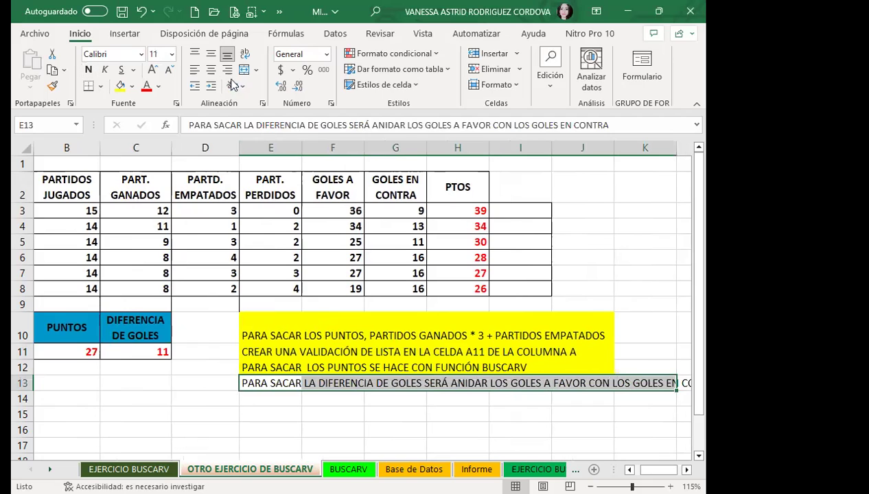
click(121, 85)
click(568, 423)
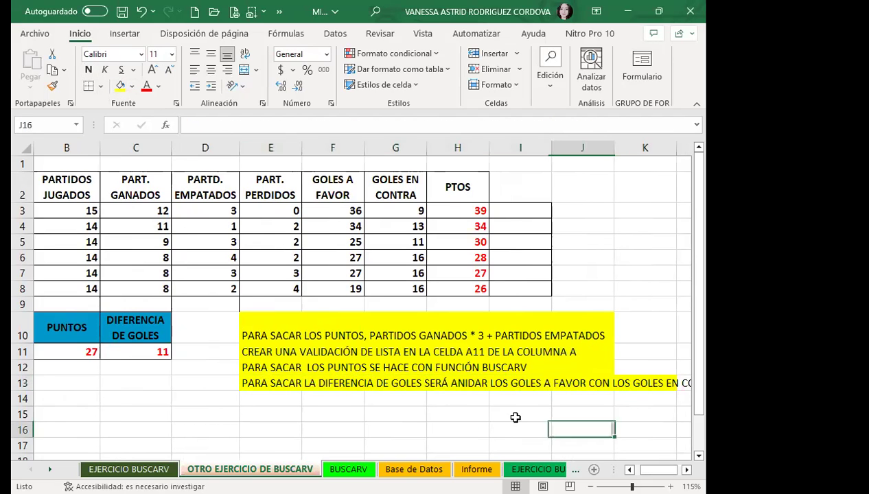
click(341, 399)
key(Left)
key(Left)
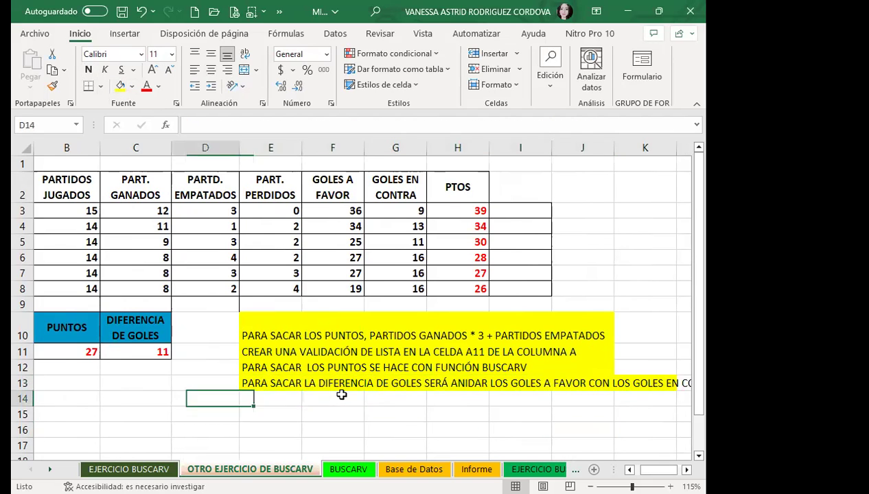
key(Left)
key(Left)
key(Left)
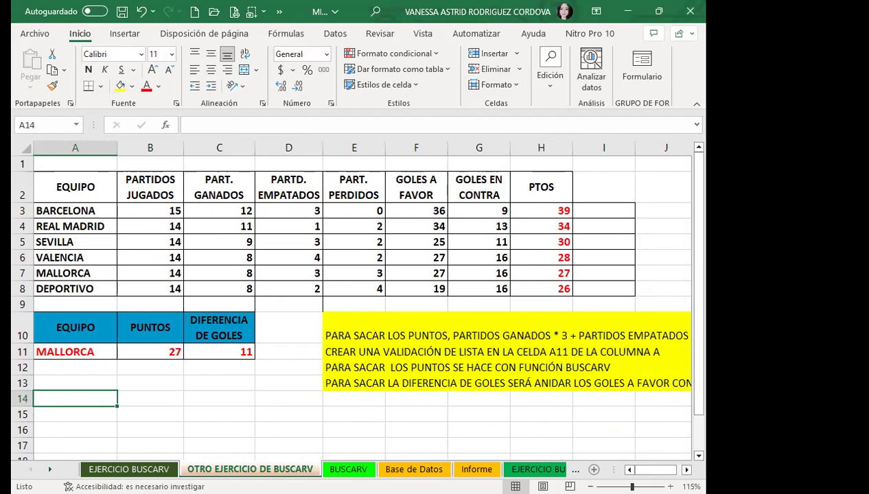
- On the BUSCARV sheet, delete the colour NEGRO from cell C13
click(349, 470)
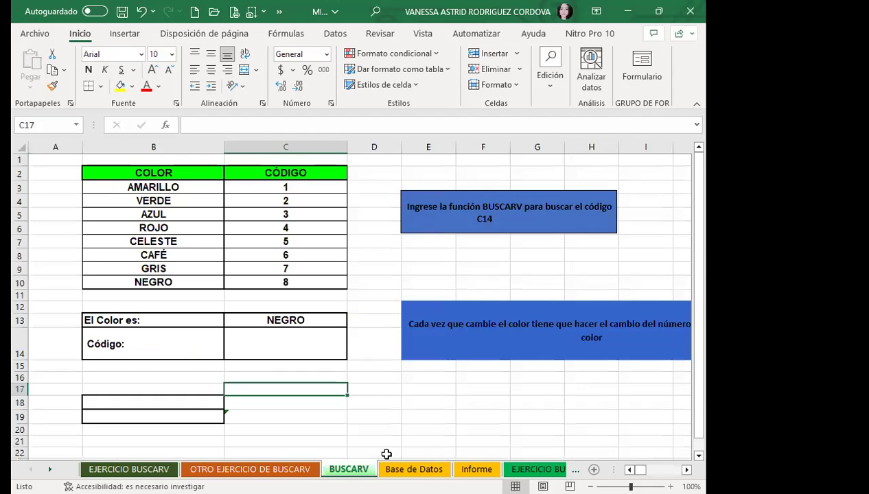
click(303, 345)
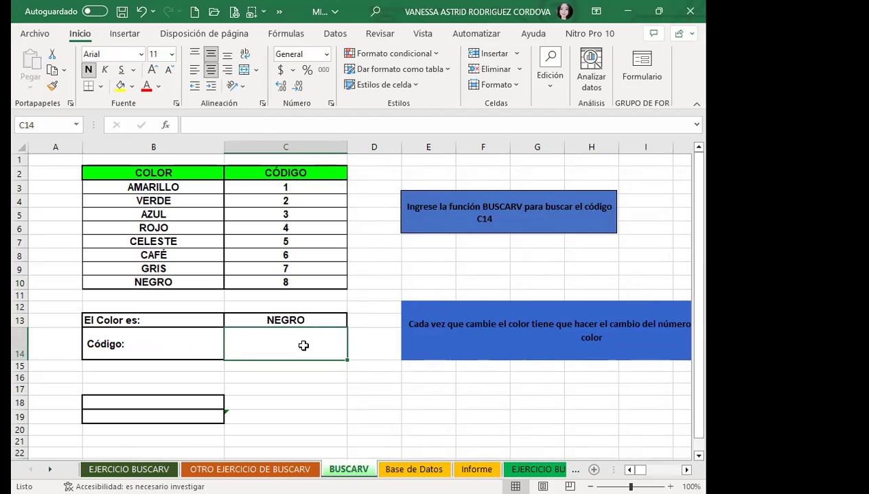
click(311, 320)
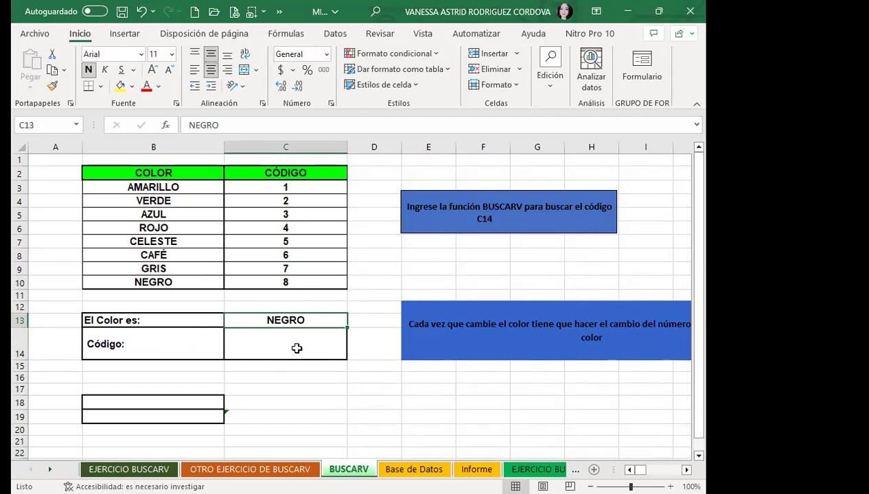
key(BackSpace)
key(Return)
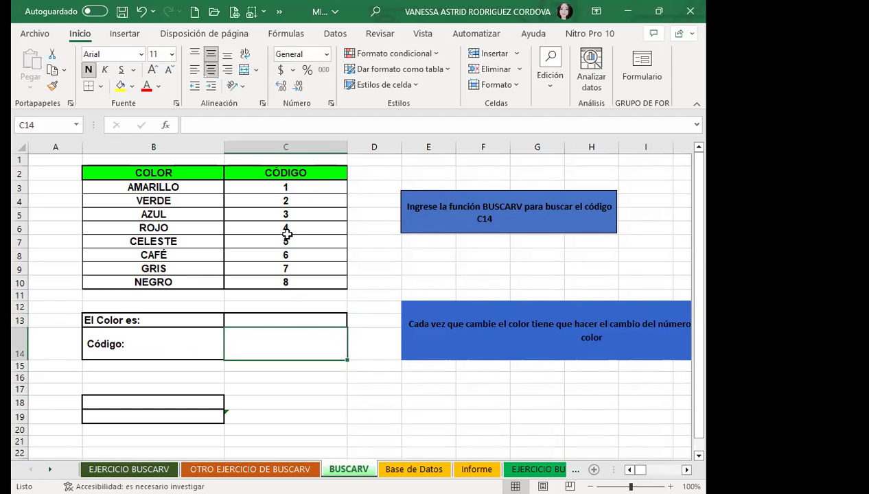
- Add a List data validation rule to C13 with source =$B$3:$B$10
click(270, 320)
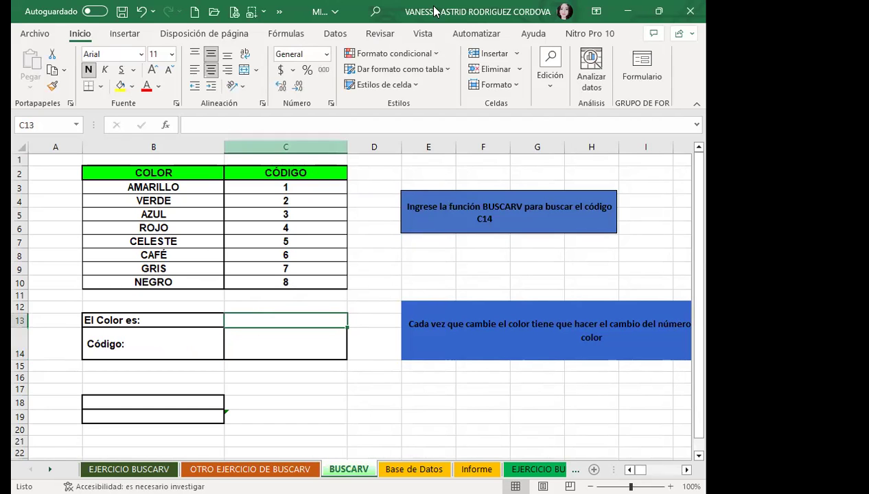
click(336, 33)
click(511, 85)
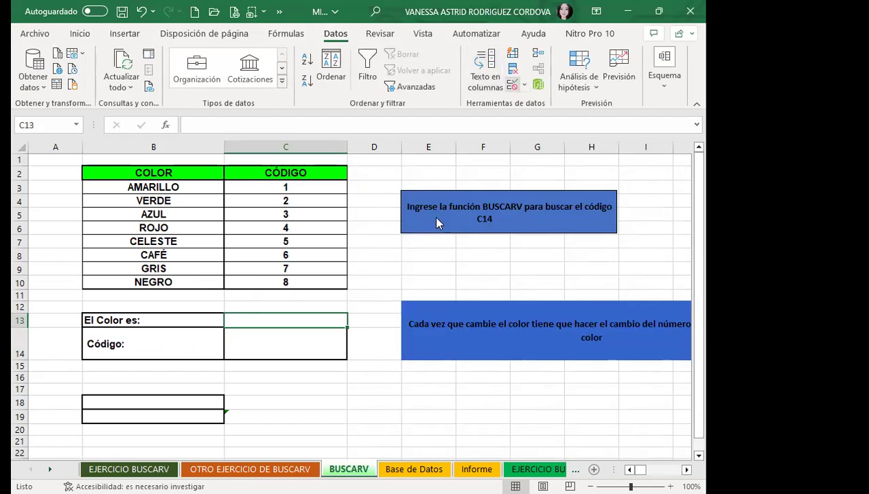
click(412, 238)
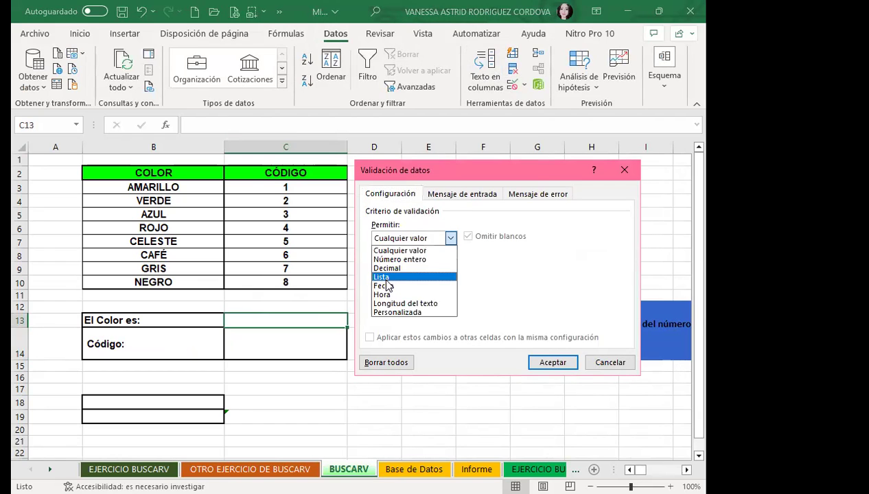
click(387, 277)
click(393, 292)
text(=)
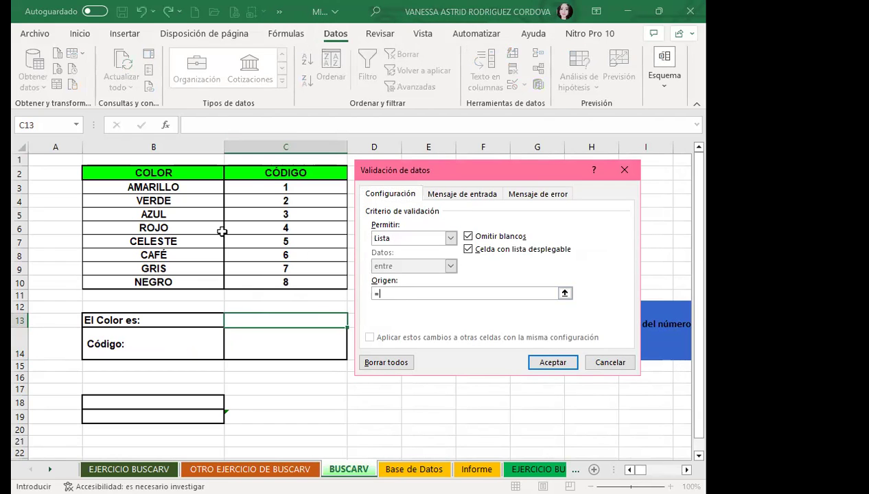
drag(159, 186, 172, 281)
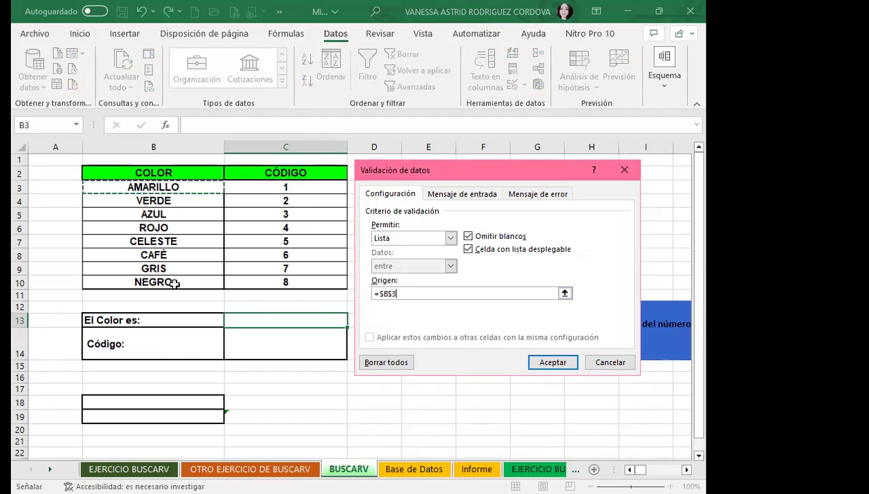
click(553, 362)
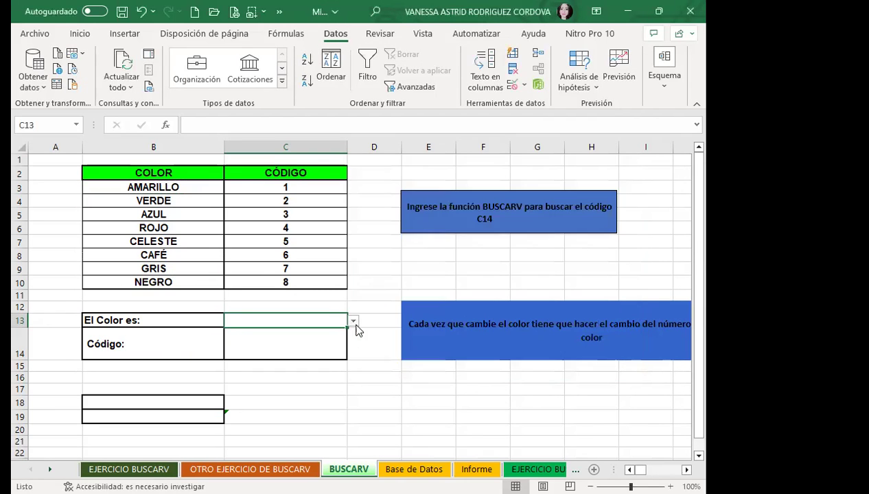
- Choose NEGRO from C13's new colour drop-down list
click(351, 310)
click(341, 322)
click(352, 320)
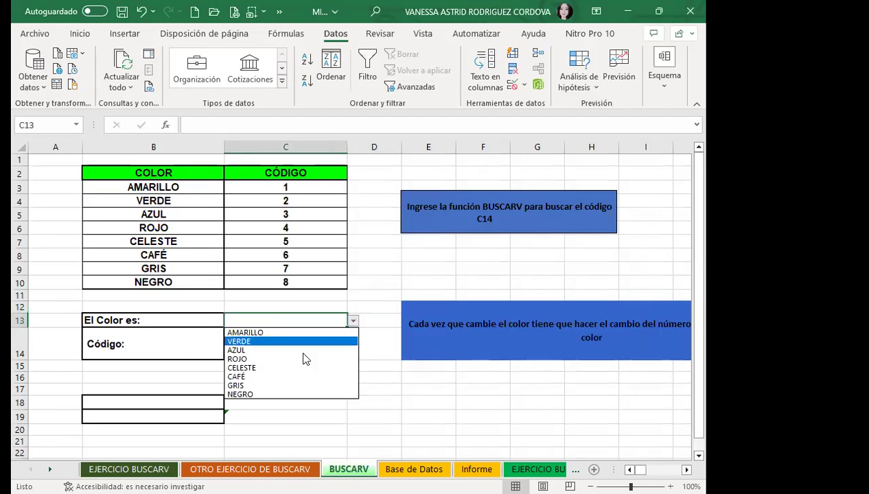
click(243, 394)
click(278, 345)
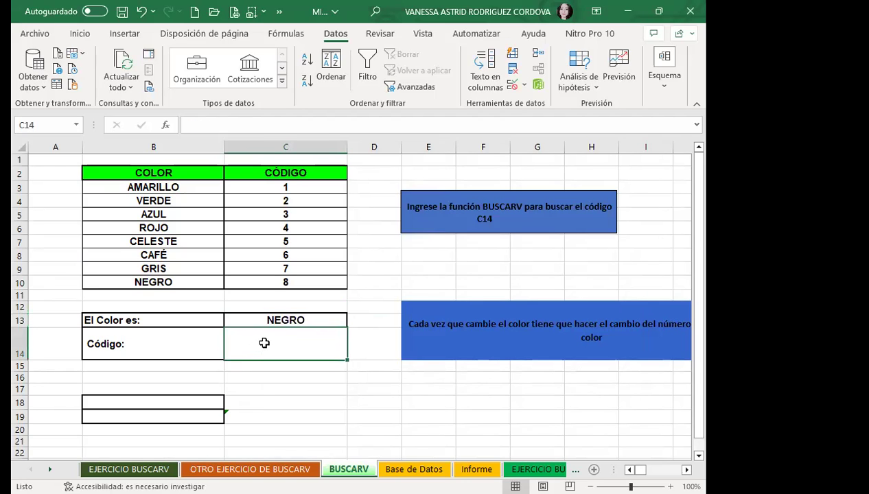
- Start C14's formula as =BUSCARV(C13; with the chosen colour as lookup value
text(=)
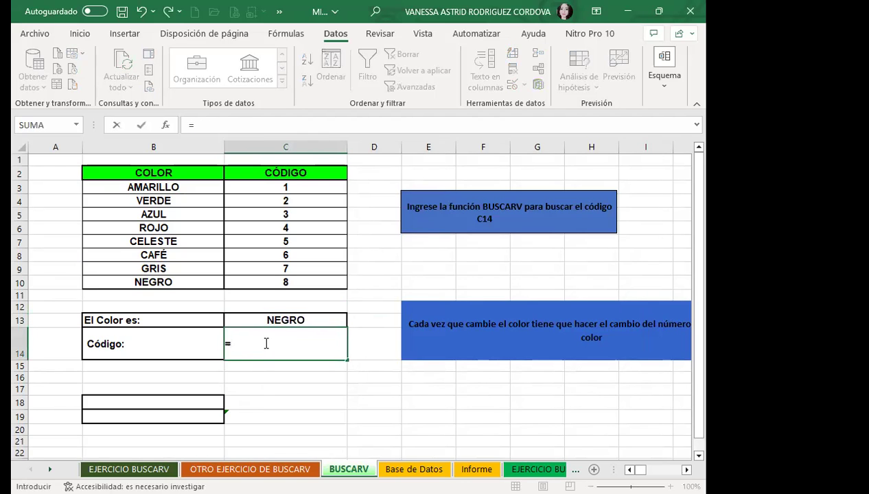
text(BUSCARV()
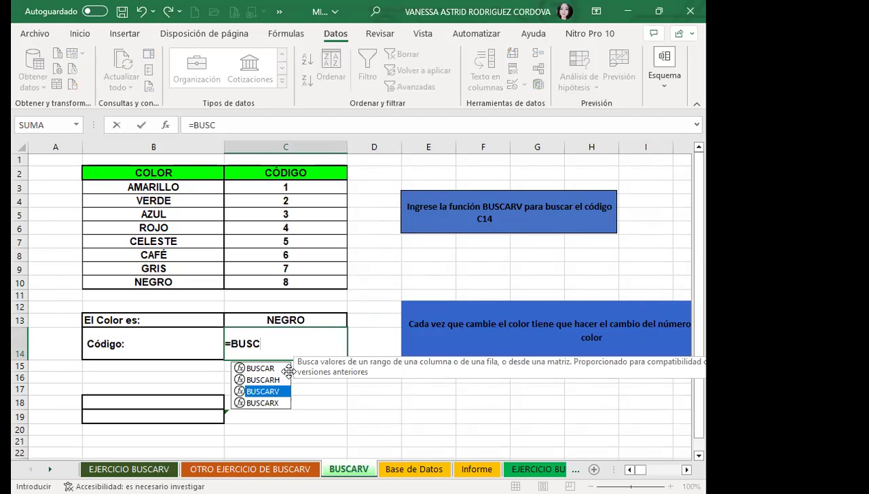
double_click(272, 393)
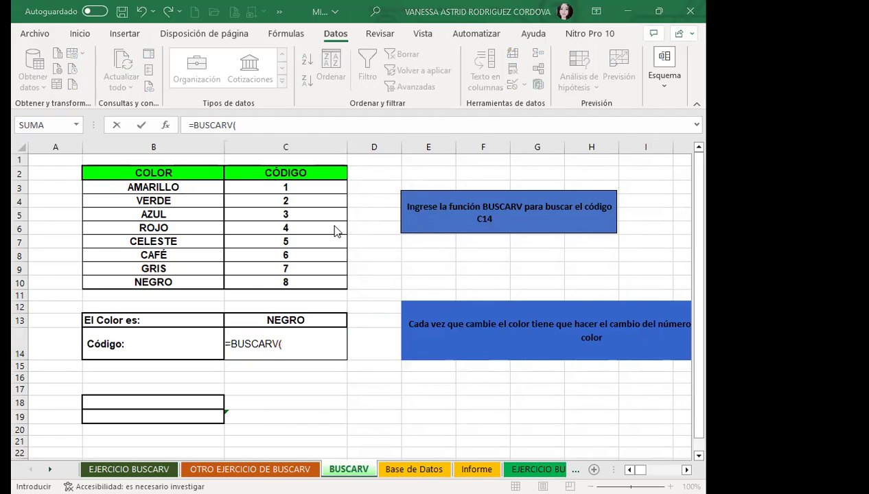
click(287, 344)
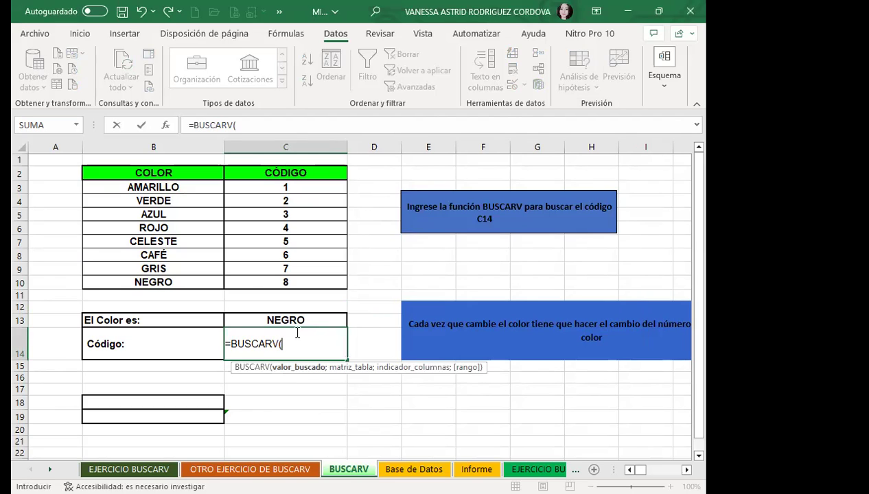
click(311, 320)
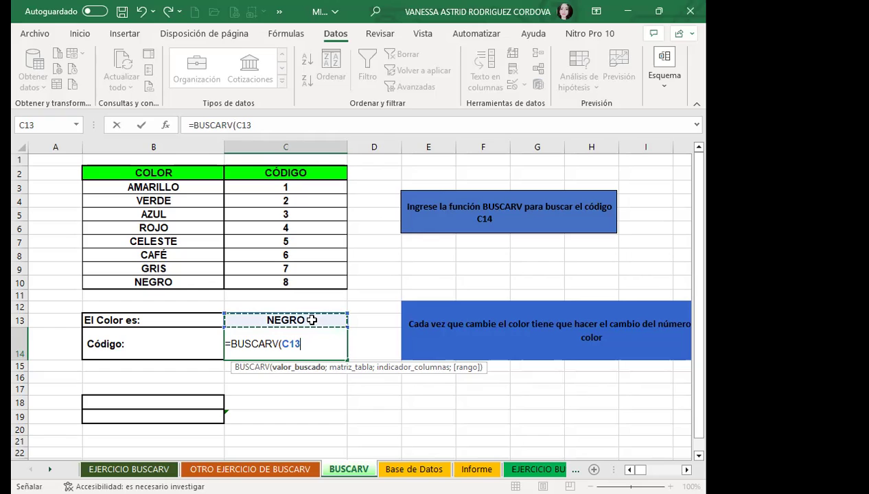
click(308, 348)
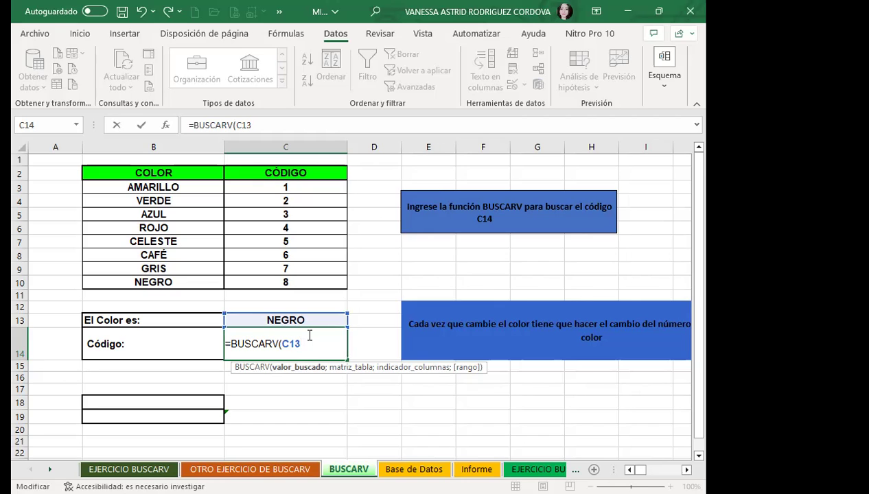
text(;)
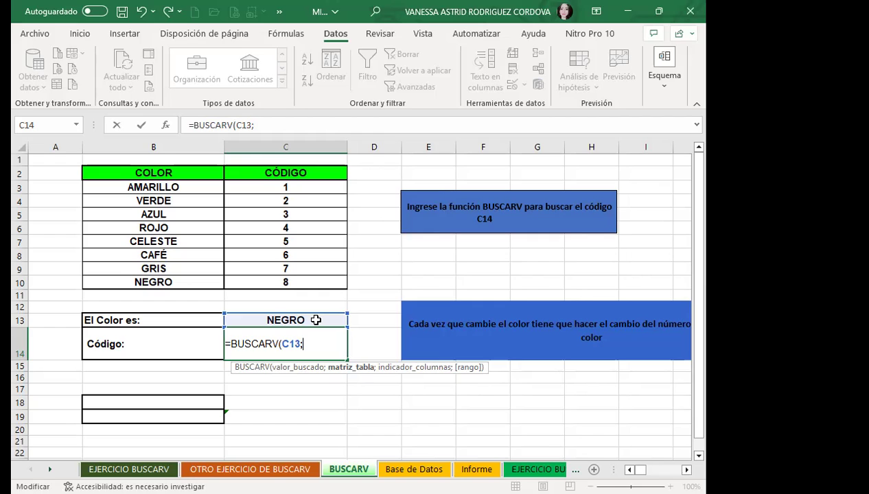
- Complete C14 as =BUSCARV(C13;B2:C10;2;FALSO) so it returns 8 for NEGRO
click(157, 172)
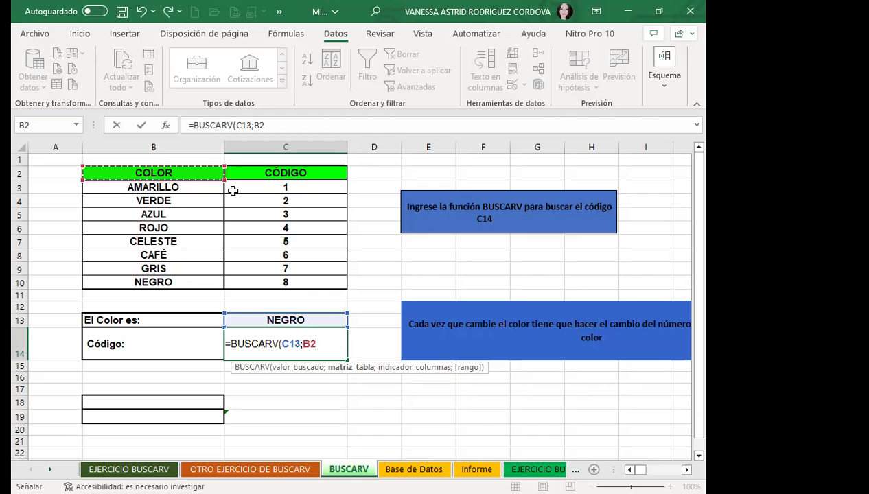
shift+click(285, 280)
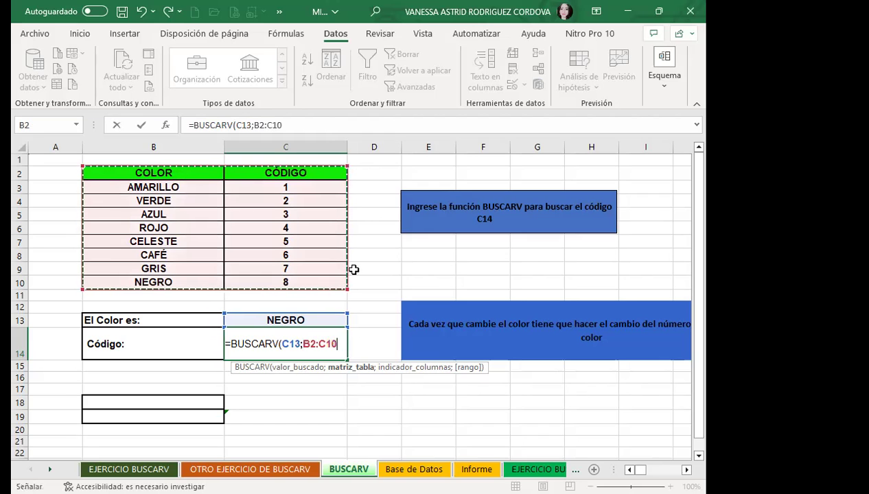
text(;)
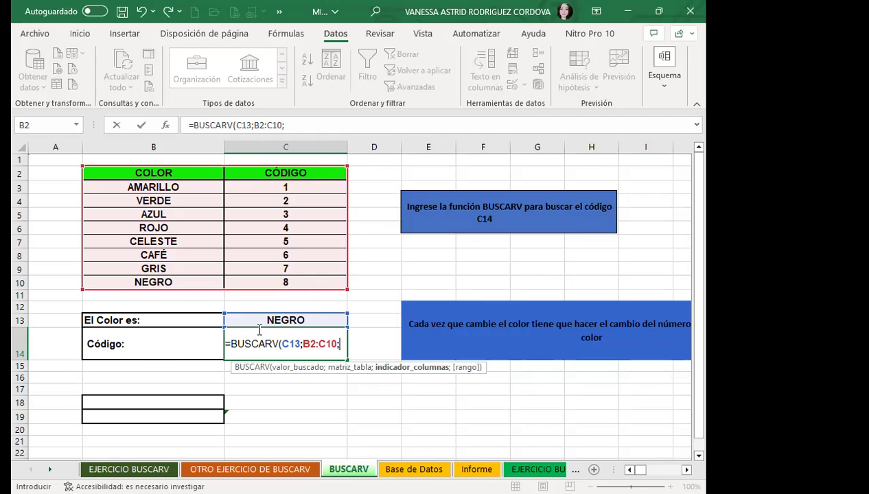
text(2)
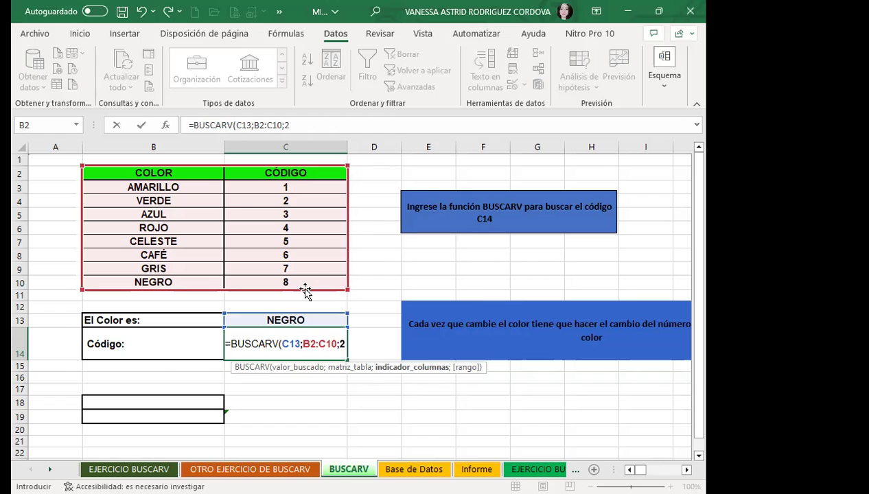
text(;)
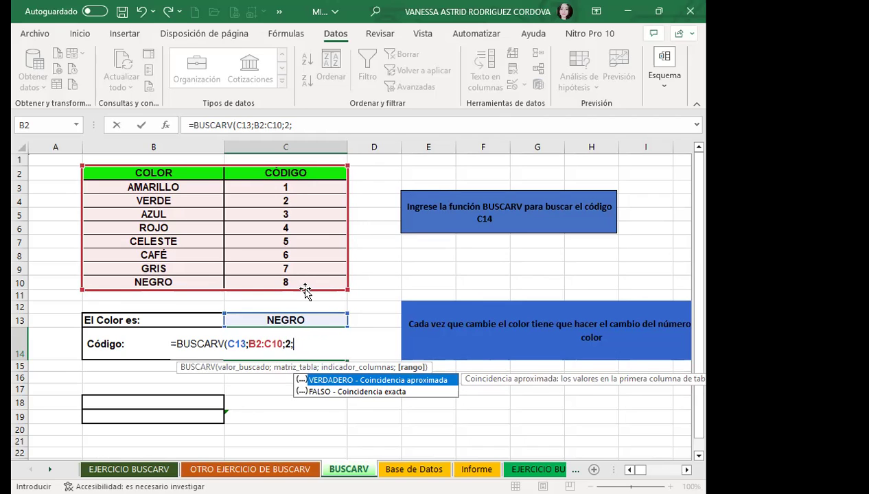
text(0)
key(BackSpace)
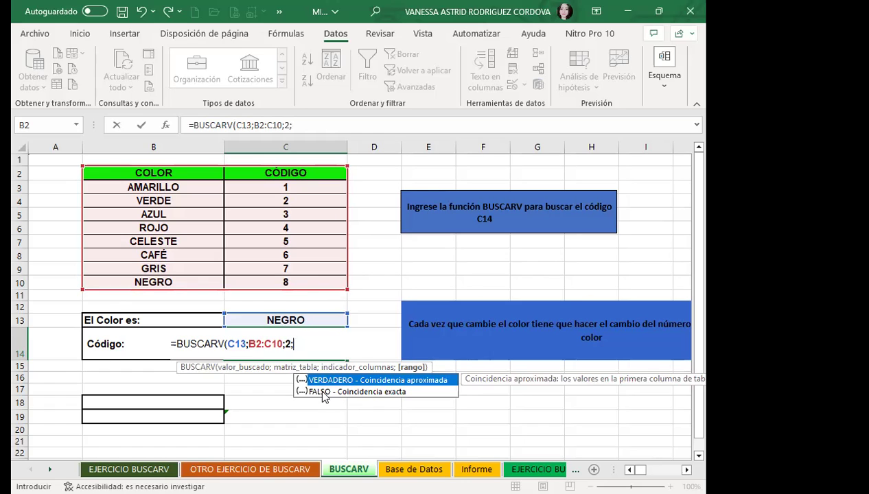
click(322, 392)
double_click(322, 392)
text())
key(Return)
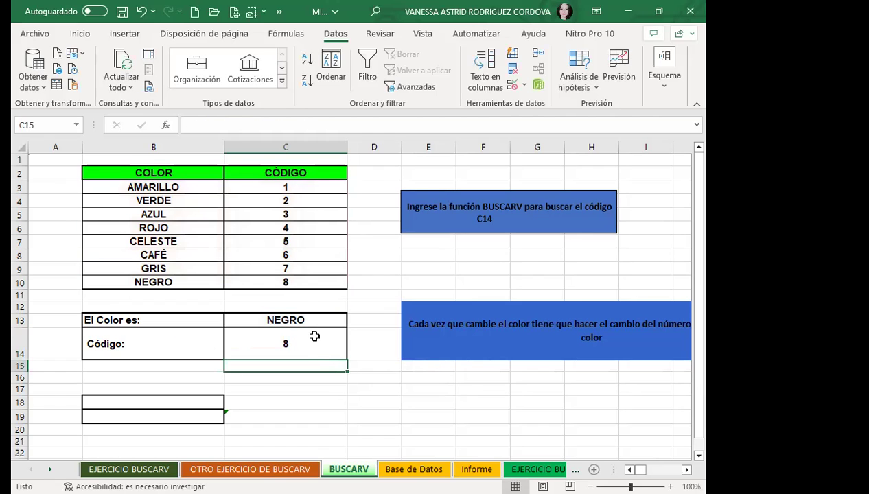
- Switch C13 through ROJO, AMARILLO, VERDE and NEGRO while watching C14's code update
click(315, 336)
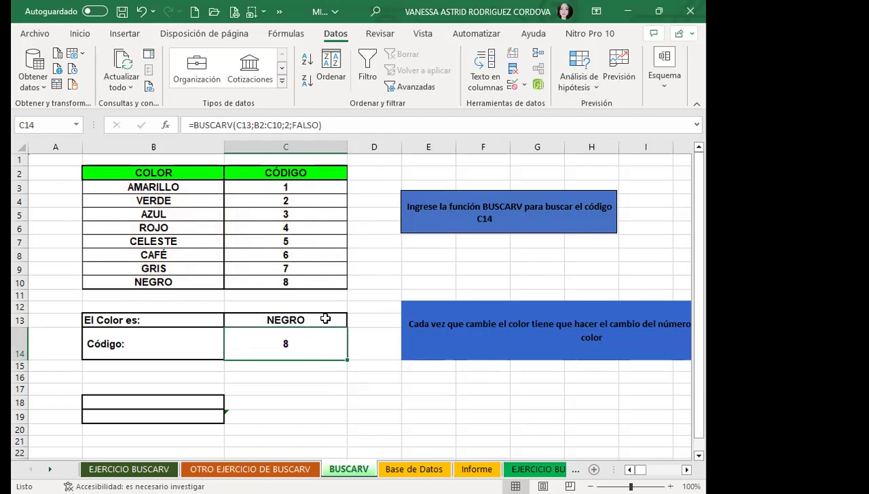
click(325, 320)
click(353, 322)
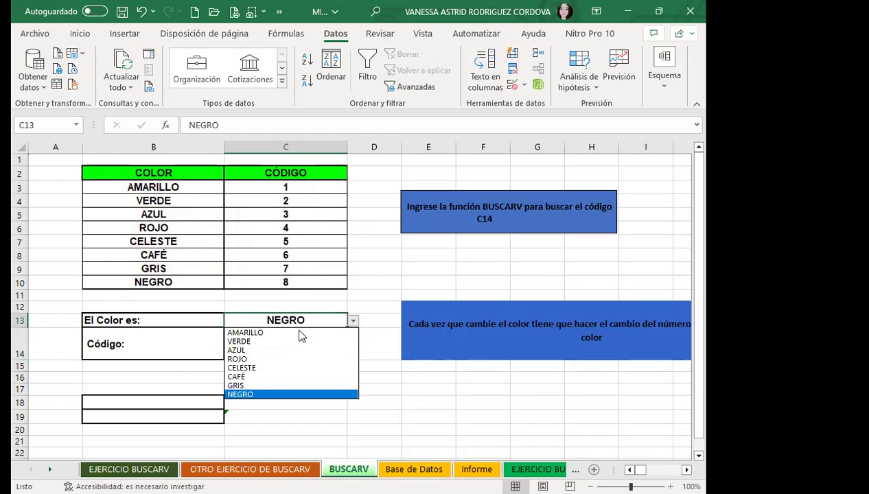
click(240, 359)
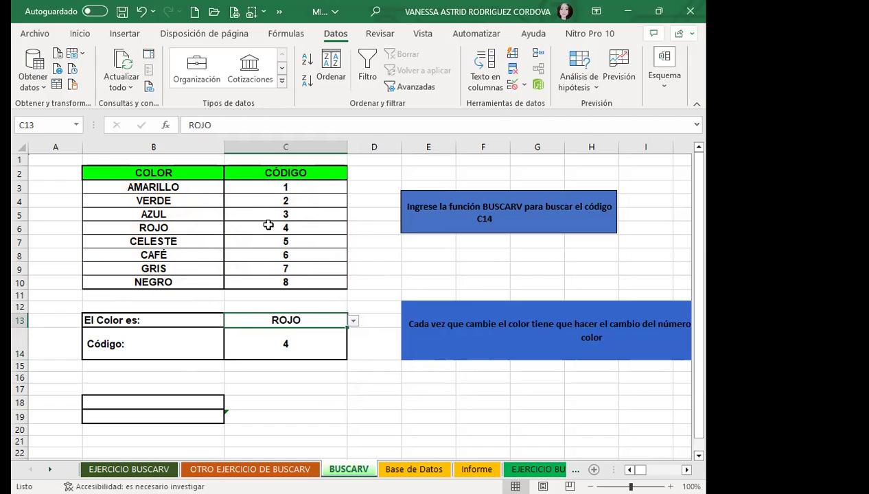
click(353, 322)
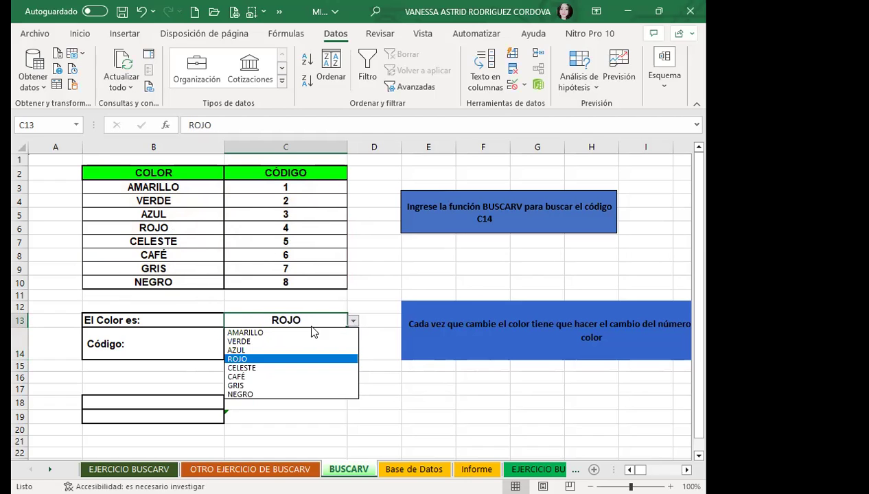
click(253, 334)
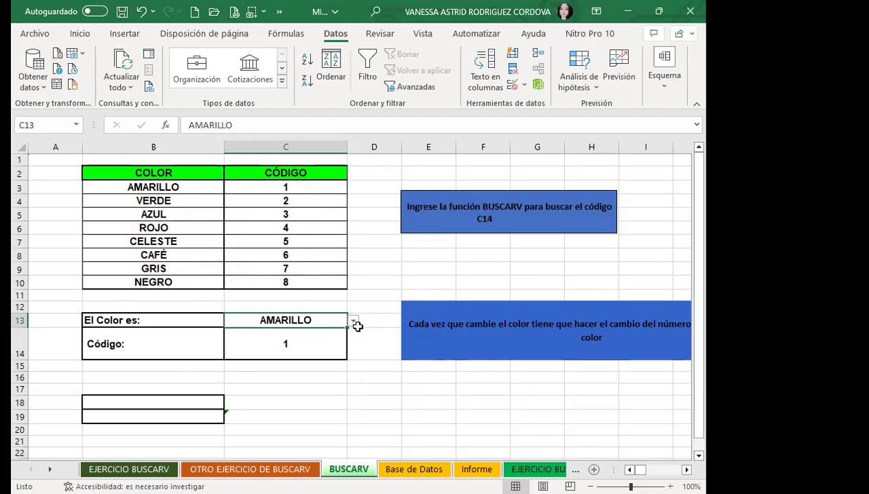
click(353, 322)
click(269, 339)
click(353, 321)
click(254, 394)
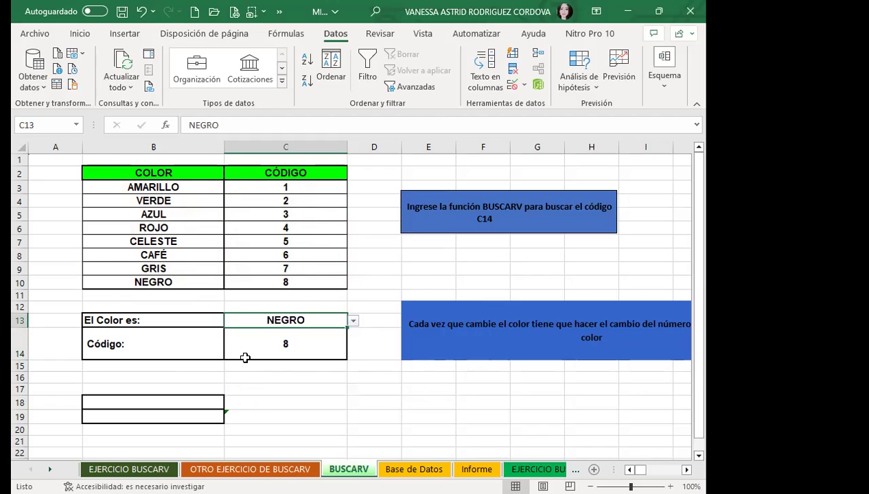
- Cycle C13 through ROJO, CELESTE, AZUL, CAFÉ and GRIS, ending on ROJO with C14's formula shown
click(352, 320)
click(233, 360)
click(354, 321)
click(246, 368)
click(353, 322)
click(239, 351)
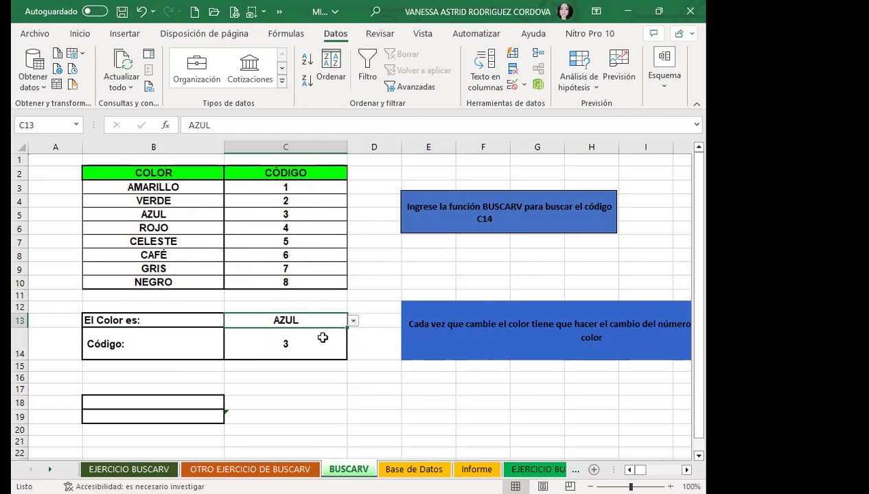
click(352, 322)
click(239, 377)
click(353, 322)
click(240, 386)
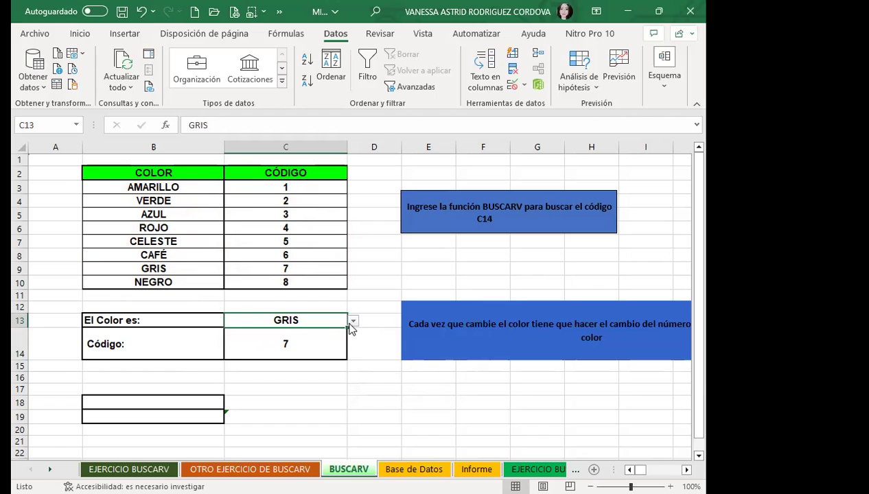
click(353, 322)
click(250, 360)
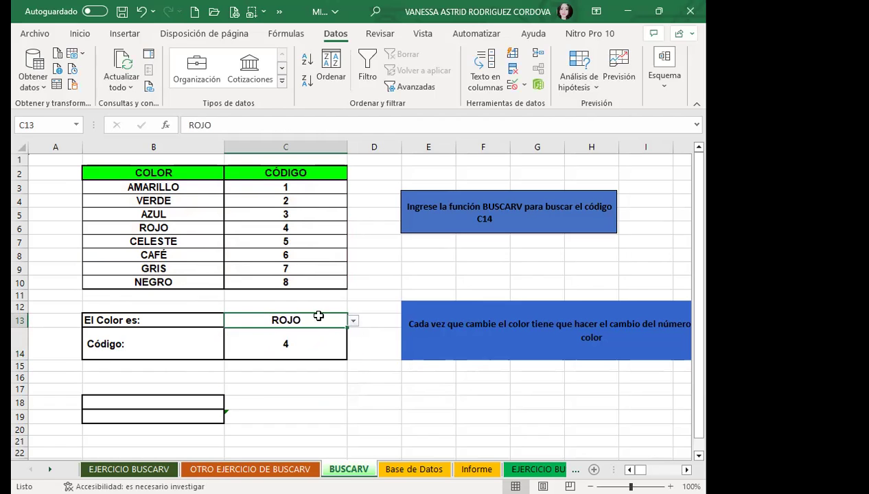
click(324, 343)
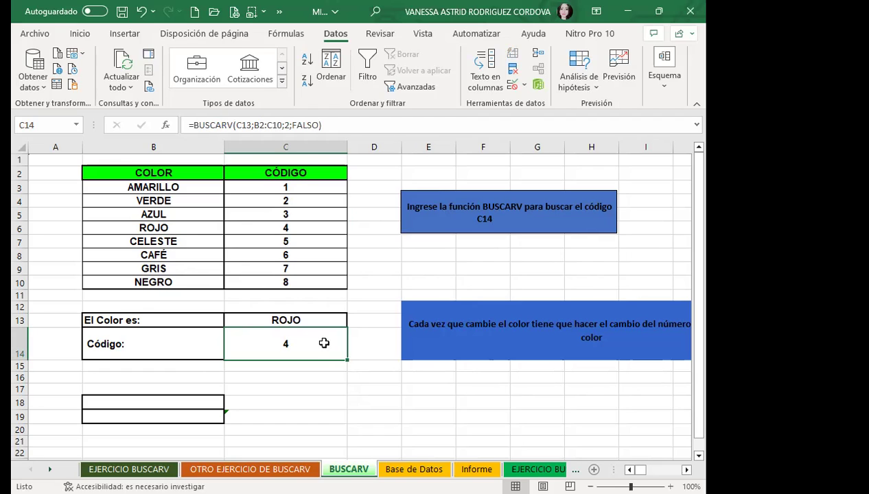
key(Up)
key(Down)
- Open the Base de Datos sheet and browse its contact title cells, briefly checking the Informe sheet
click(398, 469)
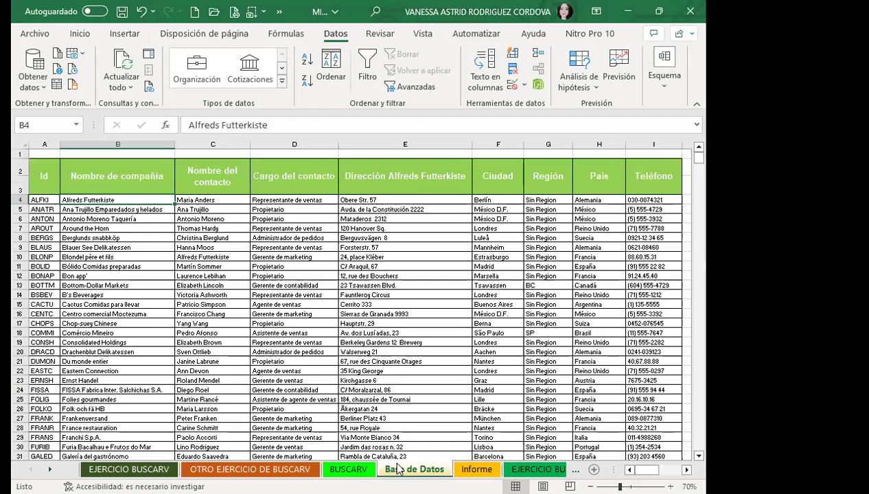
click(342, 267)
click(285, 247)
click(283, 219)
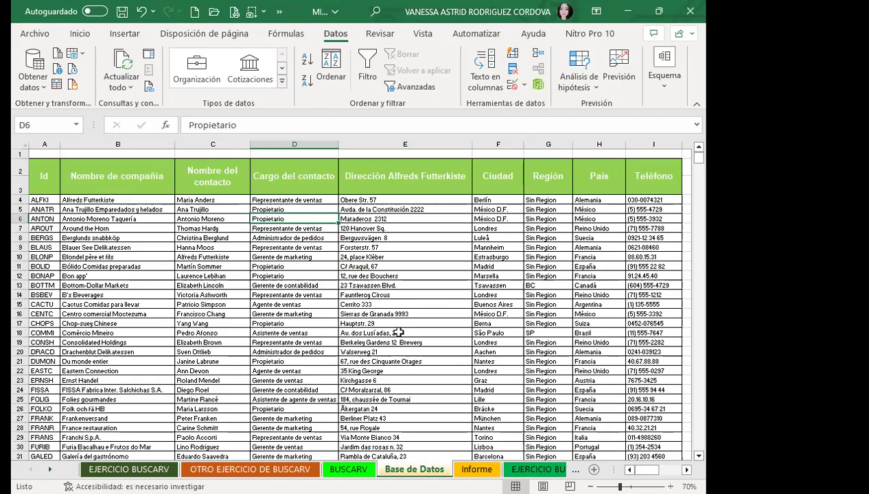
click(477, 469)
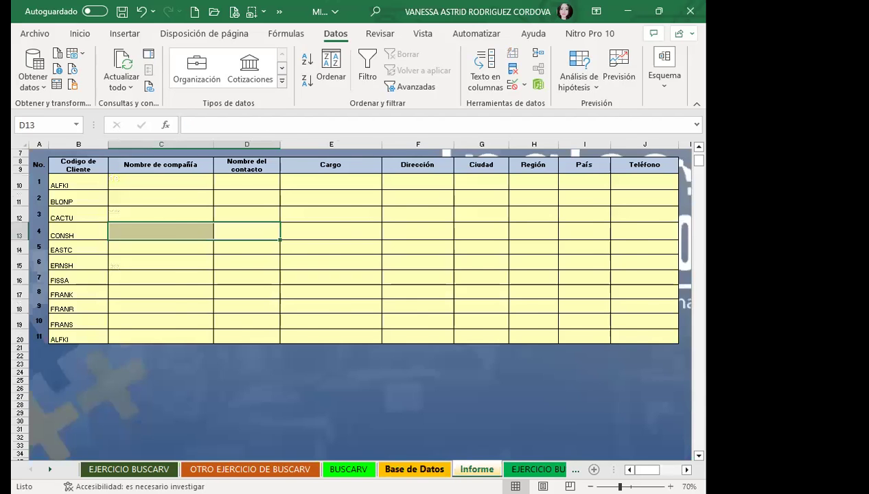
click(394, 469)
click(309, 237)
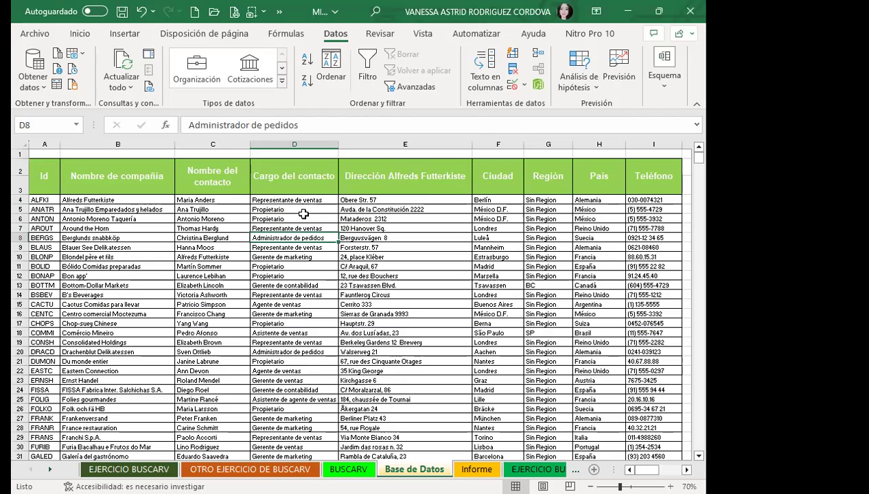
- Review the Cargo del contacto entries in cells D4–D12 of Base de Datos
click(271, 209)
click(336, 266)
click(395, 247)
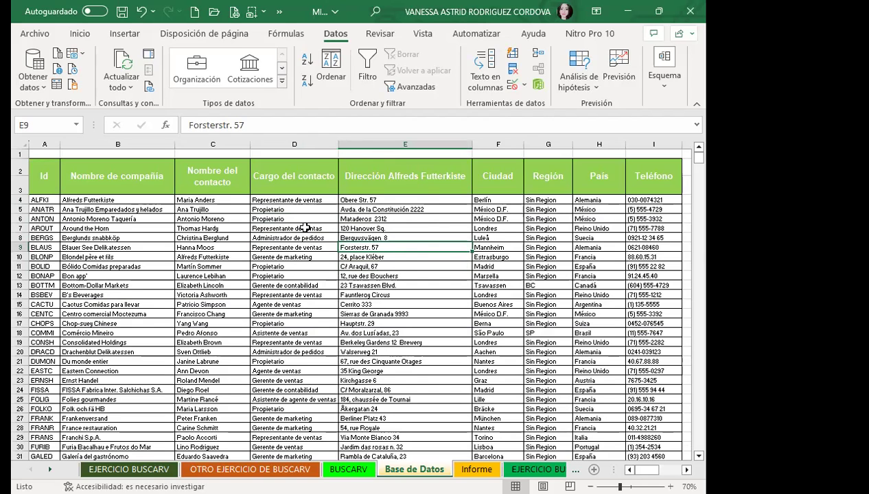
click(305, 228)
click(309, 208)
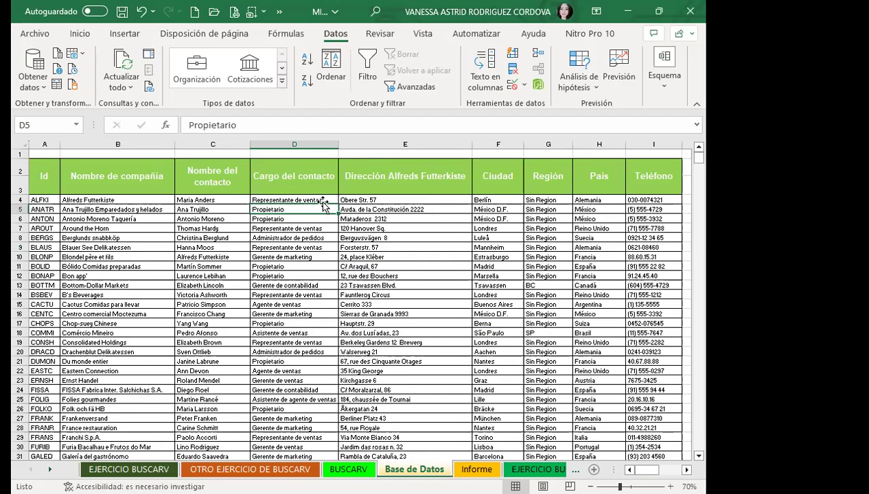
click(297, 237)
click(293, 266)
click(284, 247)
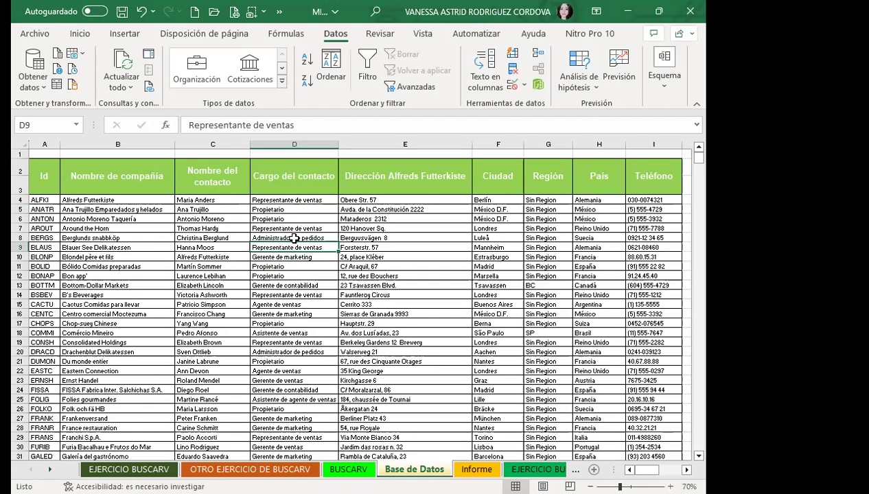
click(296, 237)
click(305, 218)
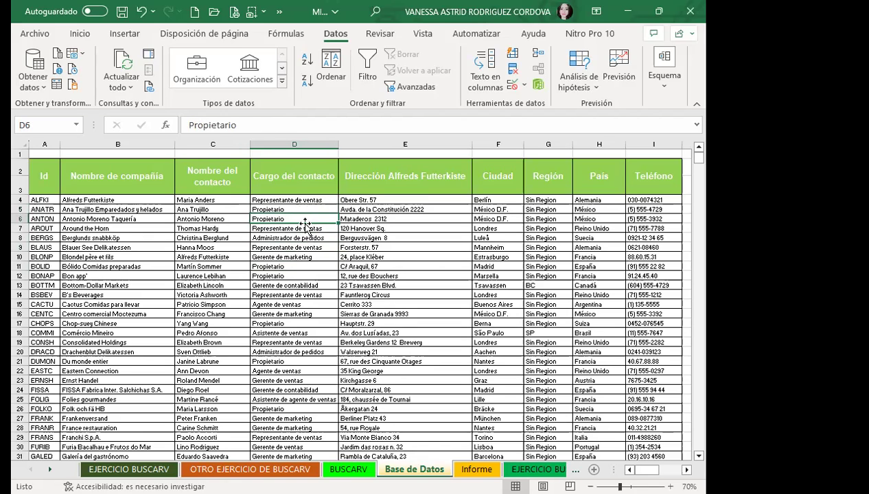
click(289, 209)
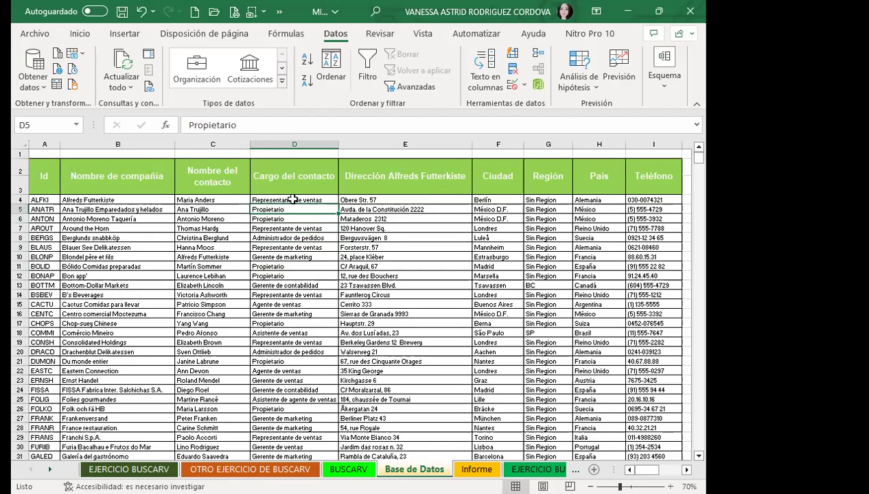
click(292, 199)
click(287, 238)
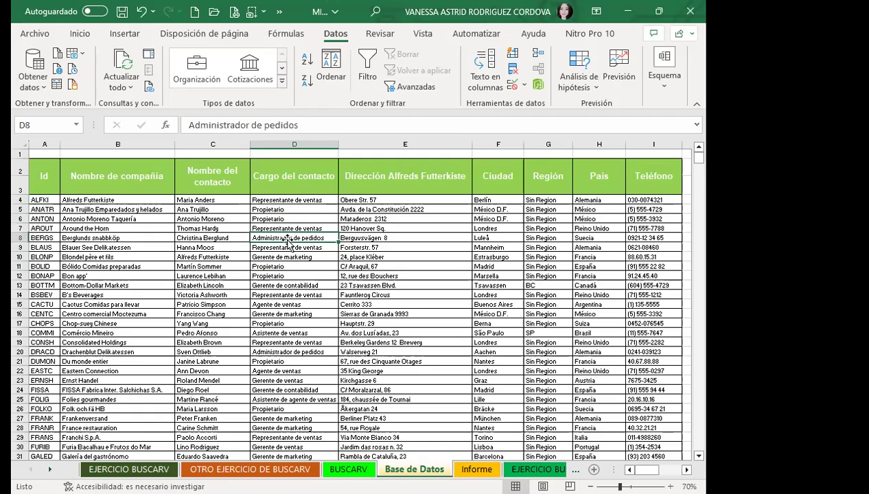
click(328, 275)
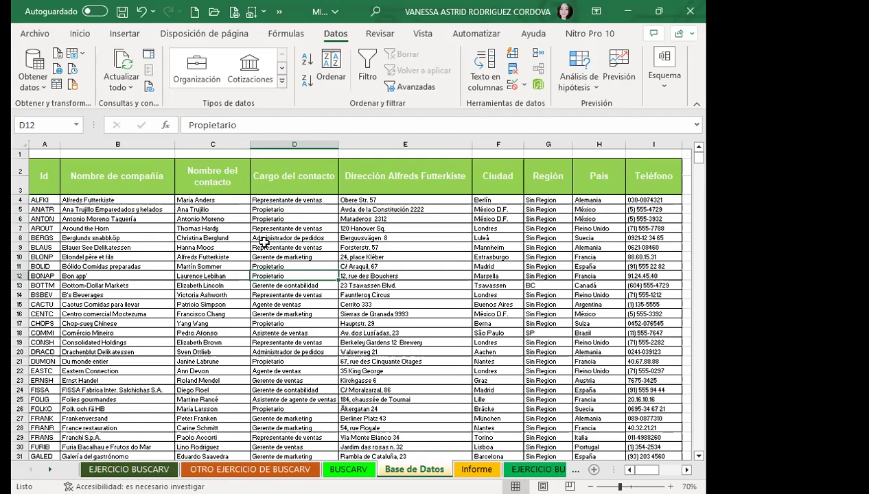
click(288, 245)
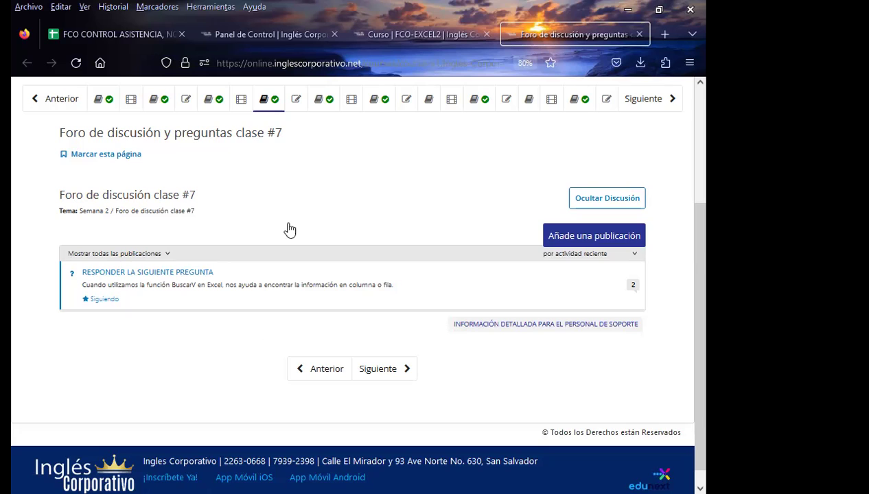
- Open the BuscarV thread and post the pasted, signed 'Excelente respuesta' comment on the first answer
click(220, 284)
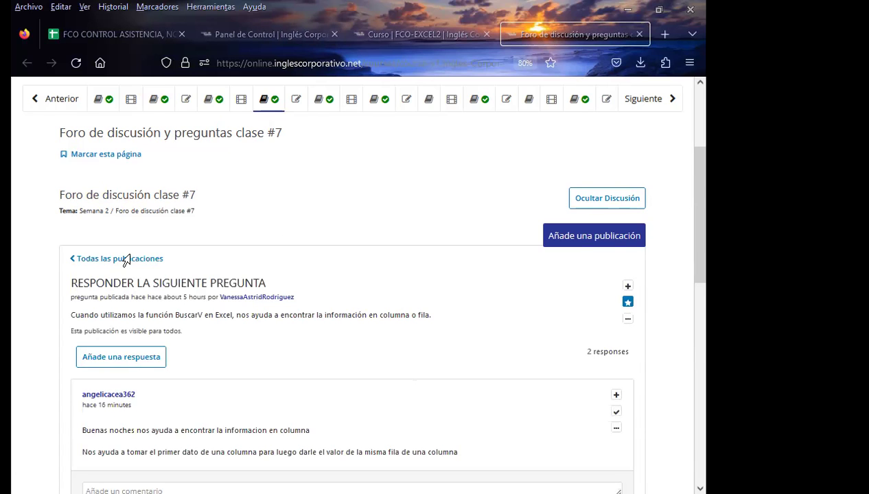
scroll(267, 335, down, 5)
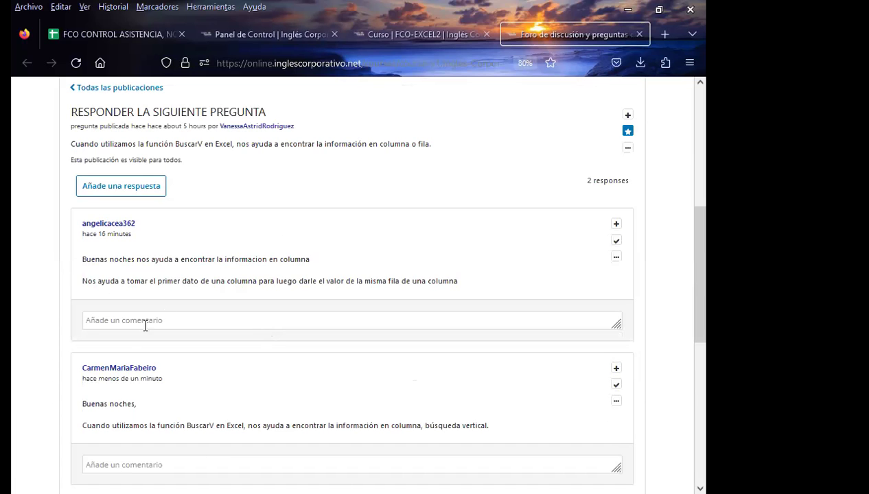
click(110, 323)
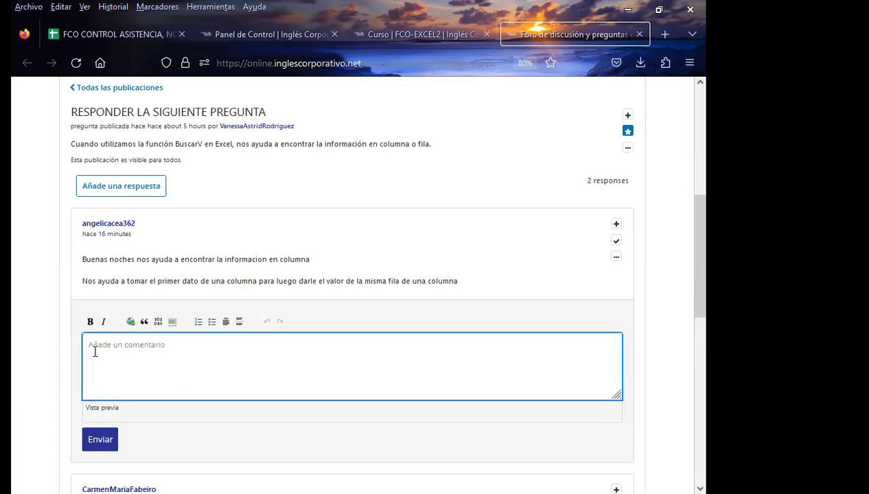
right_click(96, 351)
click(131, 205)
scroll(101, 363, down, 1)
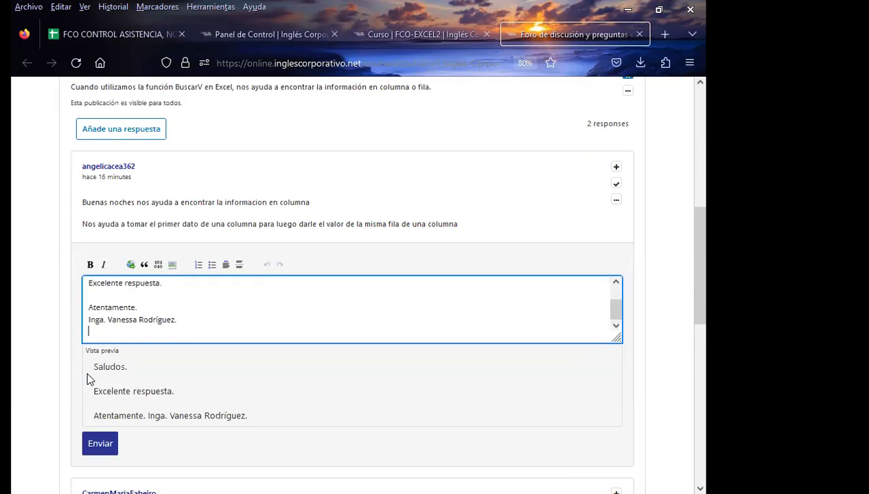
scroll(87, 379, down, 2)
click(103, 336)
- Post the same pasted, signed 'Excelente respuesta' comment on the second student answer
scroll(54, 341, down, 1)
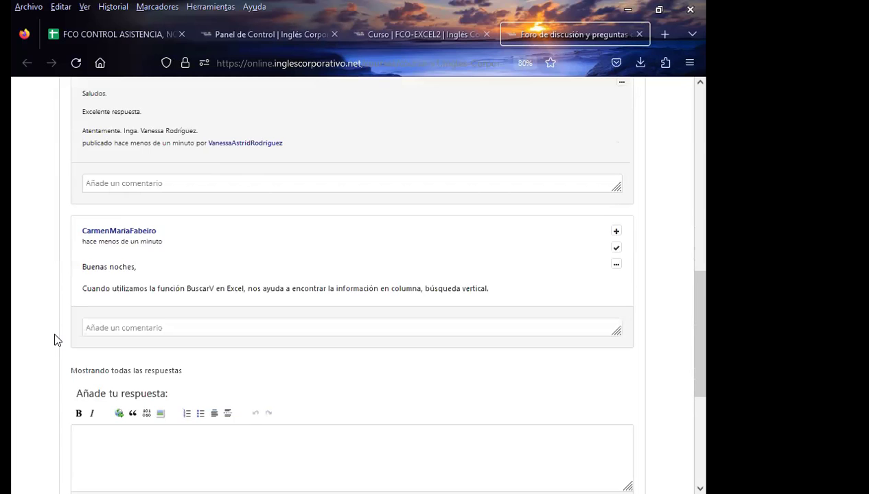
click(112, 328)
right_click(98, 365)
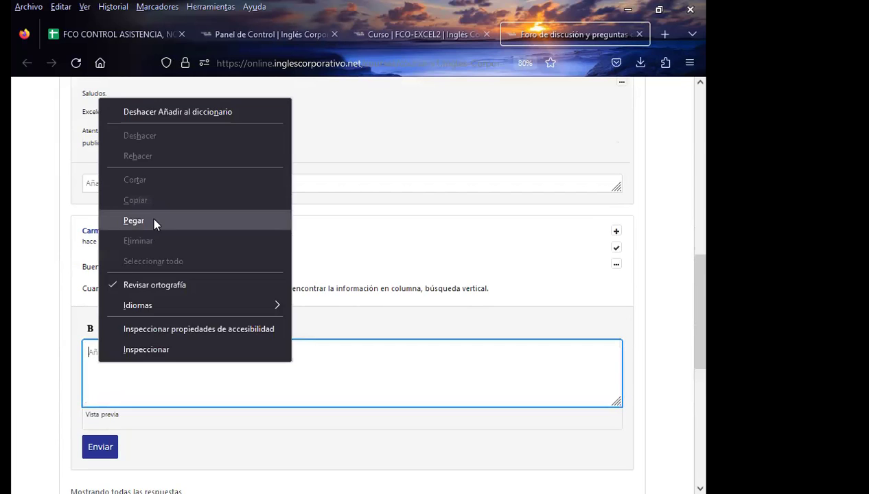
click(152, 217)
scroll(46, 332, down, 3)
click(97, 339)
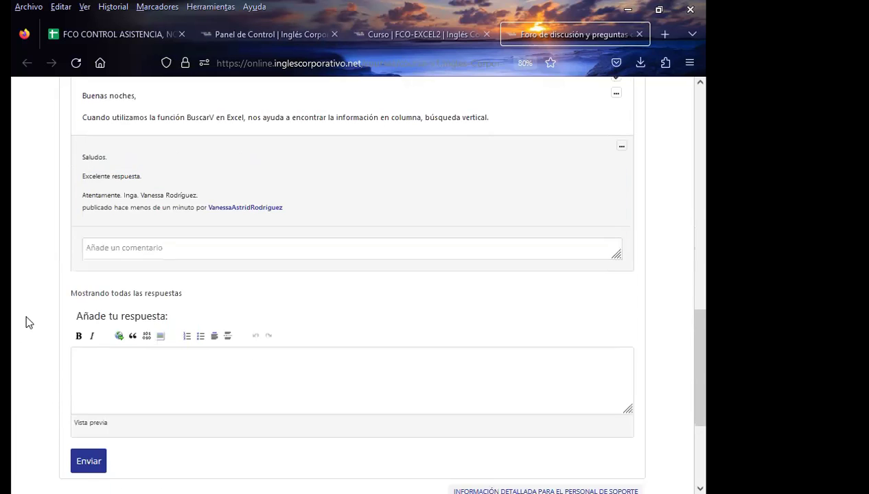
scroll(26, 322, down, 1)
scroll(26, 322, down, 2)
scroll(26, 322, up, 2)
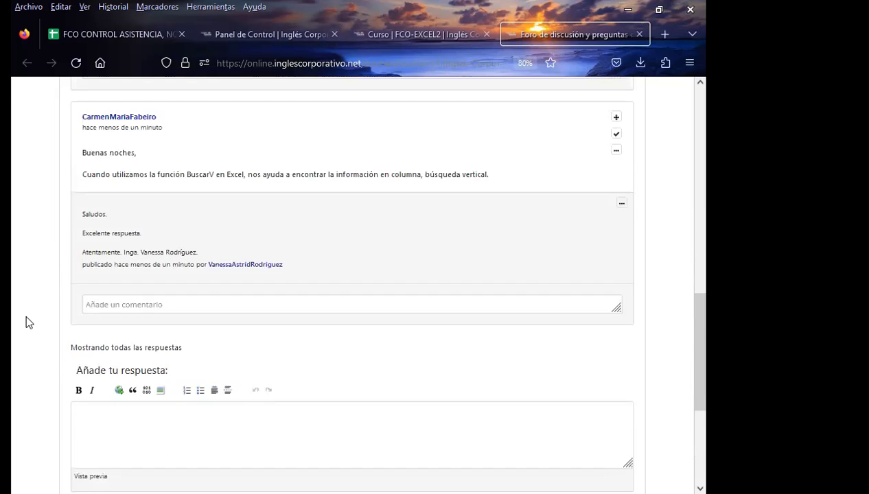
scroll(26, 323, up, 2)
scroll(26, 313, up, 2)
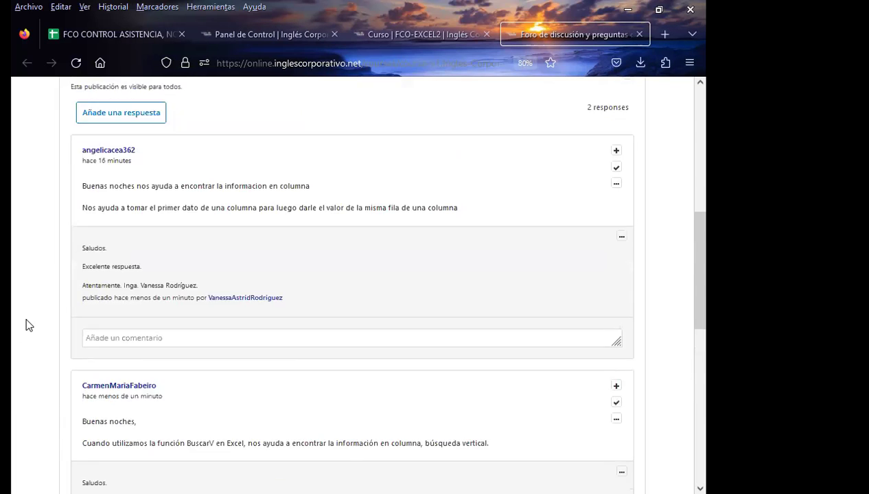
scroll(26, 316, up, 3)
scroll(26, 318, up, 2)
scroll(26, 318, down, 1)
scroll(26, 319, down, 2)
scroll(26, 316, up, 3)
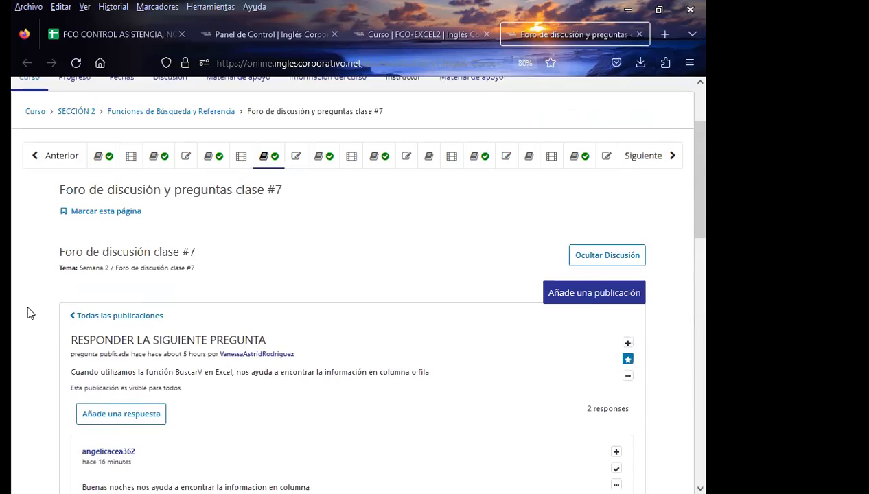
- Reload the class #7 forum page and scroll down its post list
key(F5)
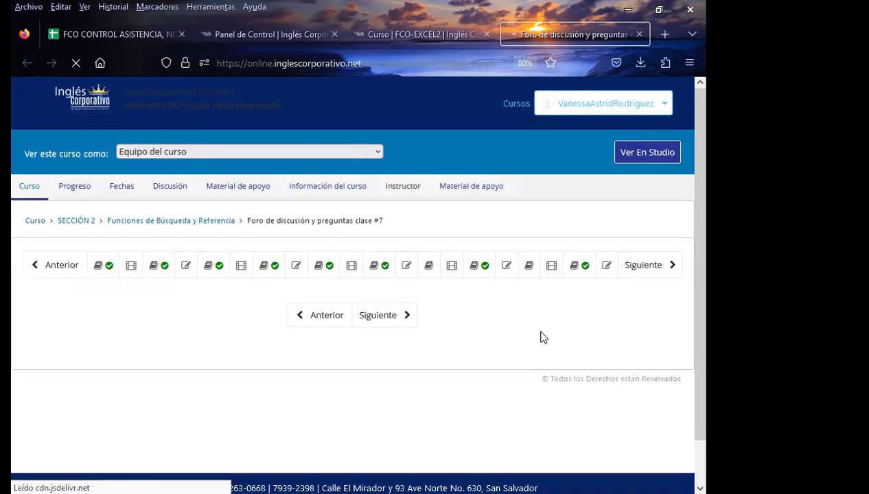
scroll(495, 329, down, 1)
scroll(471, 326, down, 2)
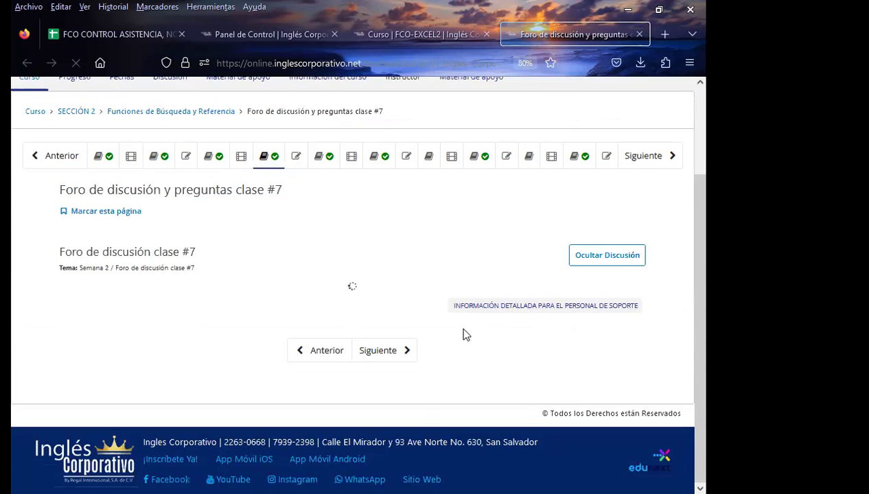
scroll(439, 374, down, 2)
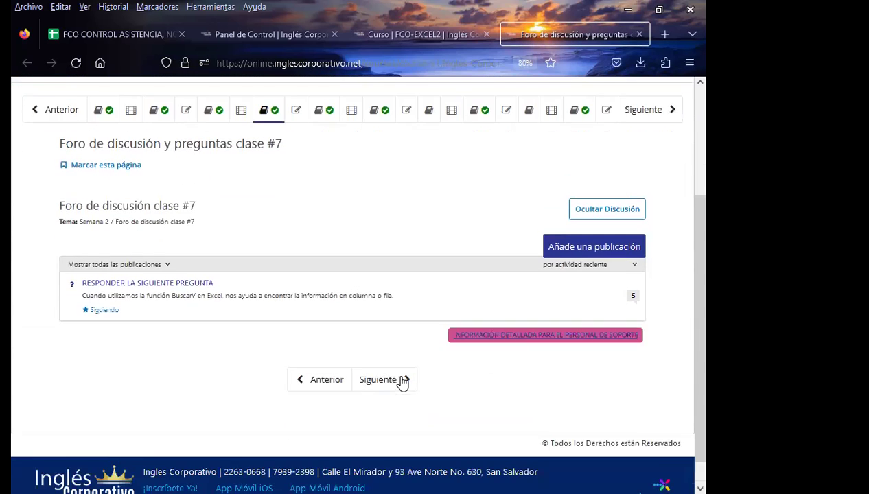
- Read through the BuscarV thread's answers and comments, then reload the forum for new answers
click(173, 276)
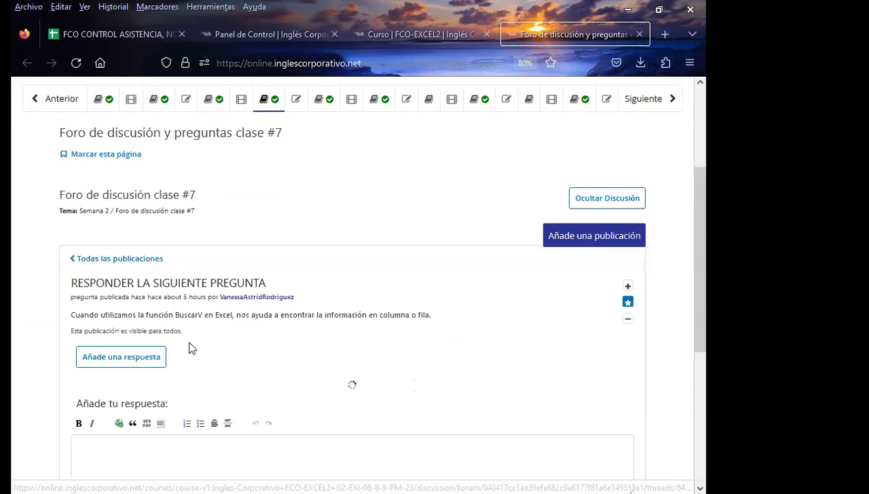
scroll(253, 340, down, 4)
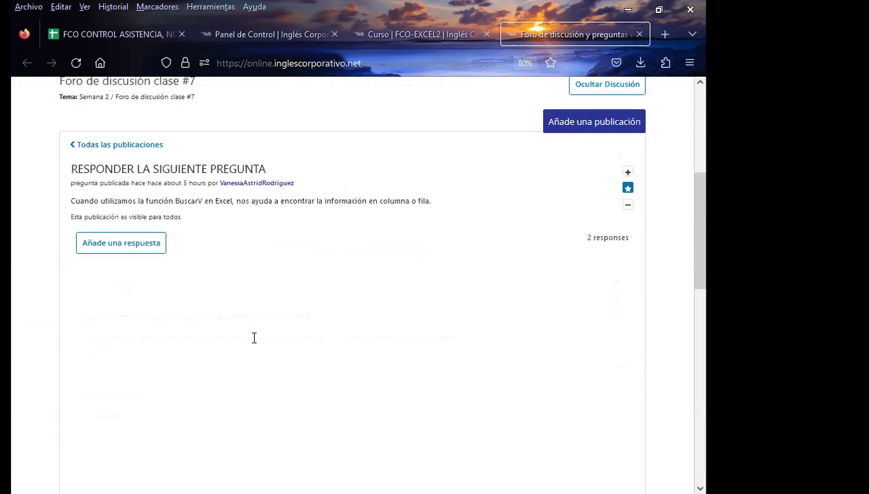
scroll(191, 368, down, 4)
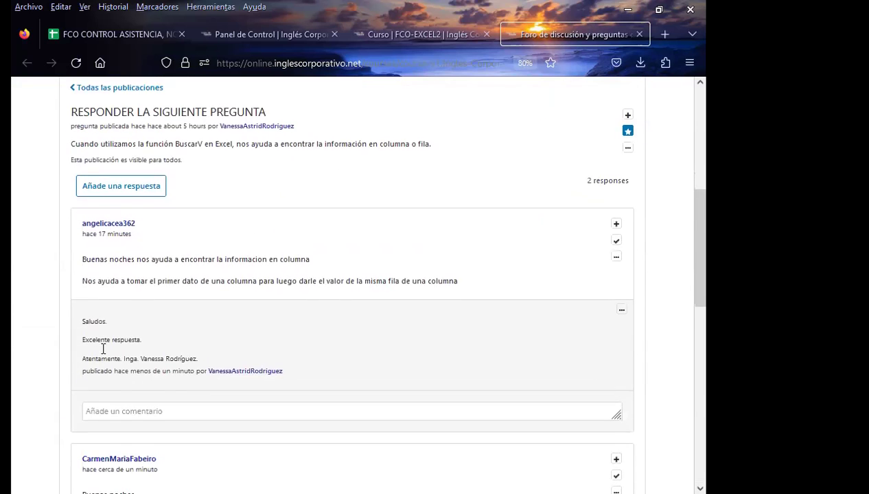
scroll(267, 316, down, 2)
scroll(237, 320, down, 4)
scroll(237, 321, down, 2)
scroll(271, 324, down, 2)
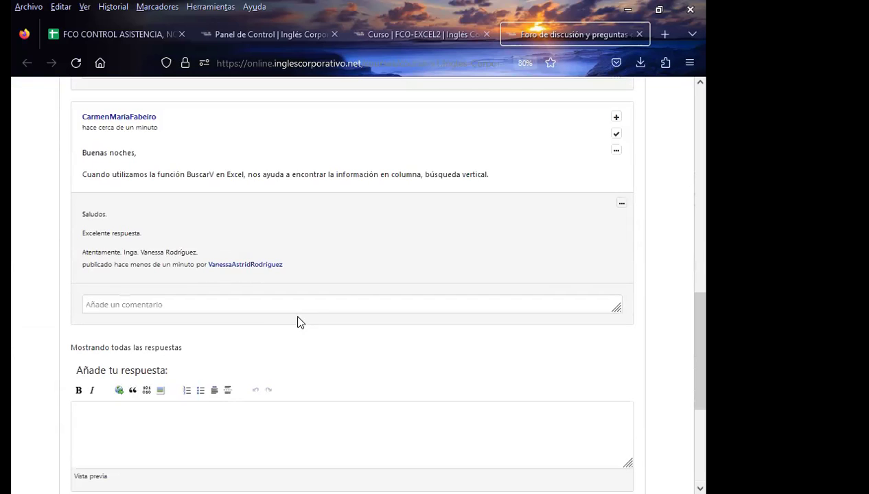
scroll(302, 351, down, 2)
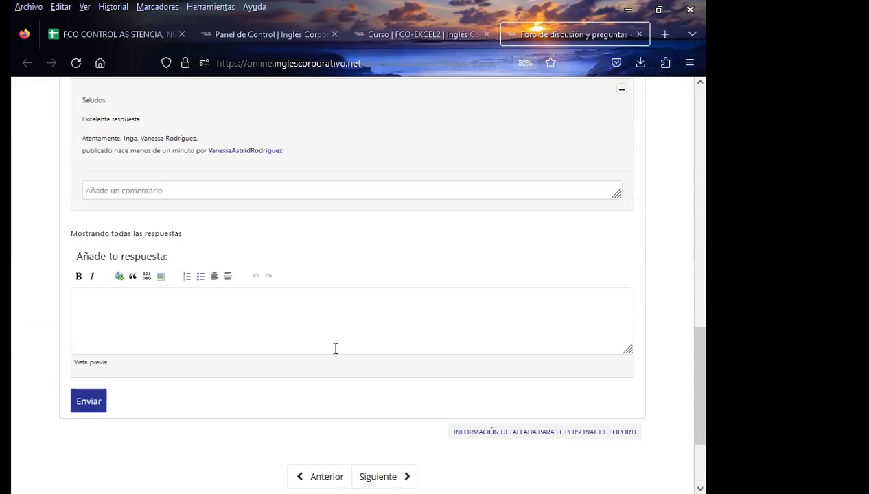
scroll(17, 341, up, 3)
scroll(17, 339, up, 3)
scroll(19, 338, up, 4)
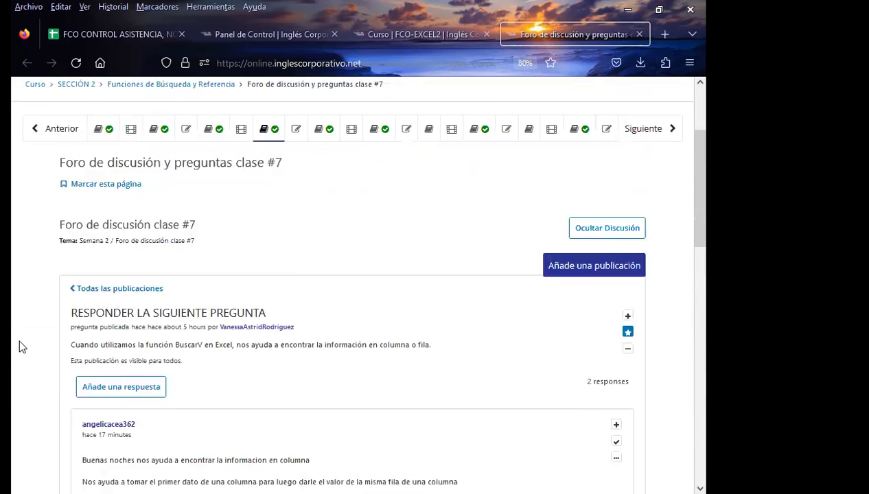
scroll(20, 337, up, 2)
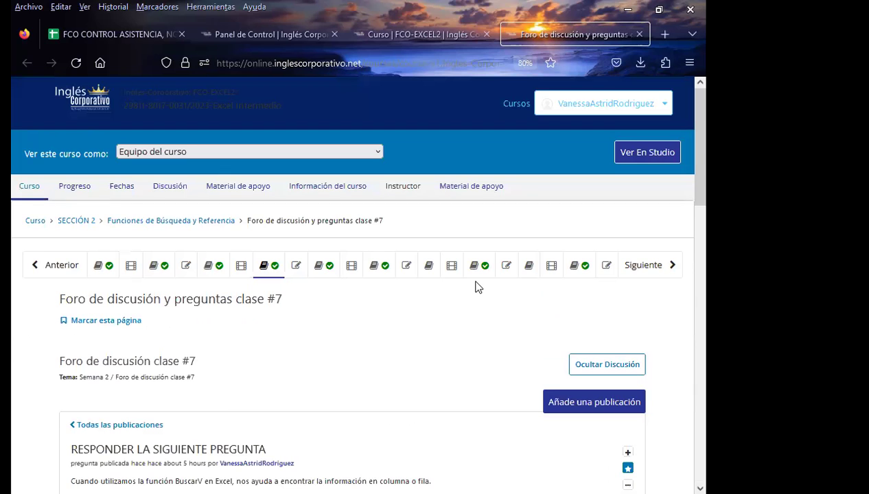
key(F5)
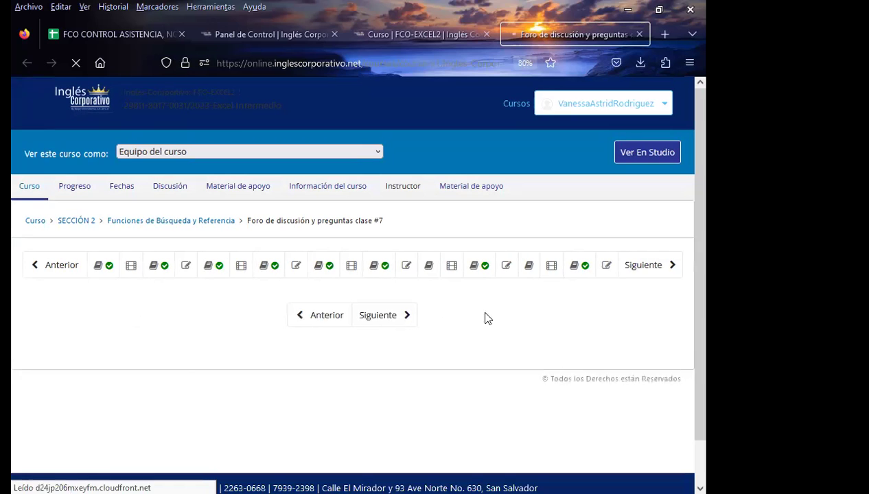
scroll(300, 350, down, 3)
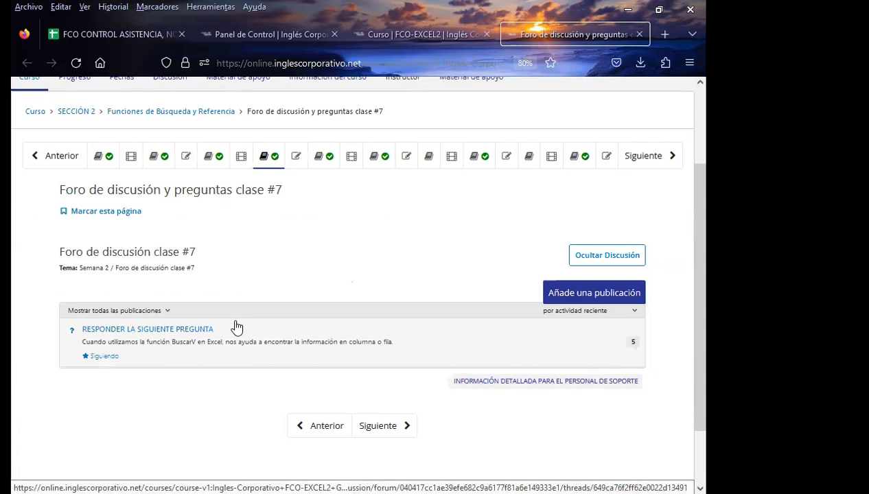
- Check the reloaded class #7 forum list until the BuscarV question shows 7 posts, 2 new
scroll(236, 327, down, 2)
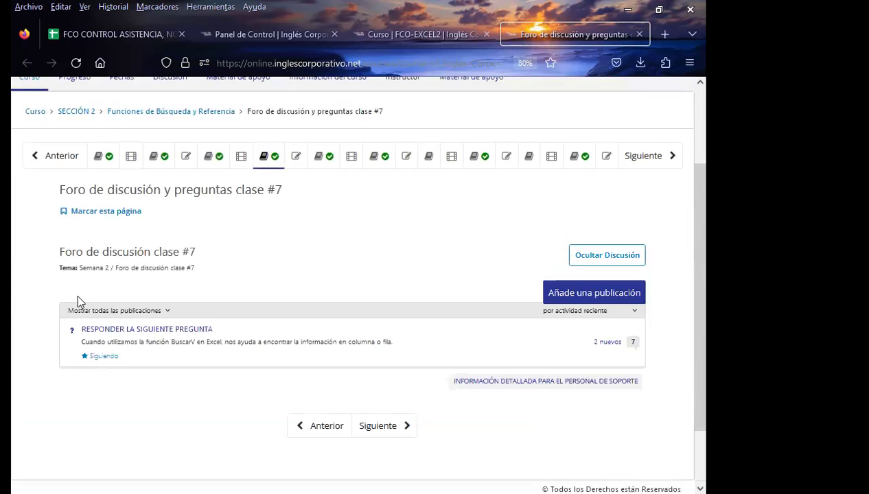
- Reopen the BuscarV thread and post the signed 'Excelente respuesta' comment under the first new answer
scroll(237, 293, down, 1)
click(202, 274)
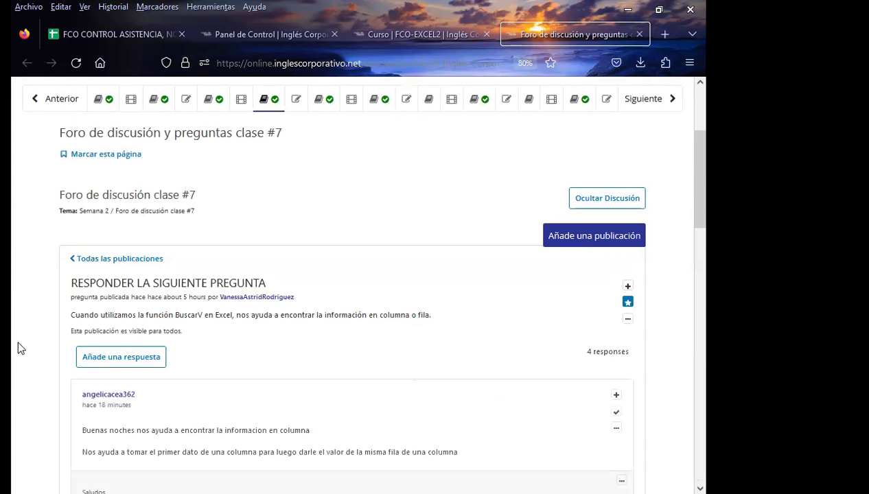
scroll(20, 343, down, 5)
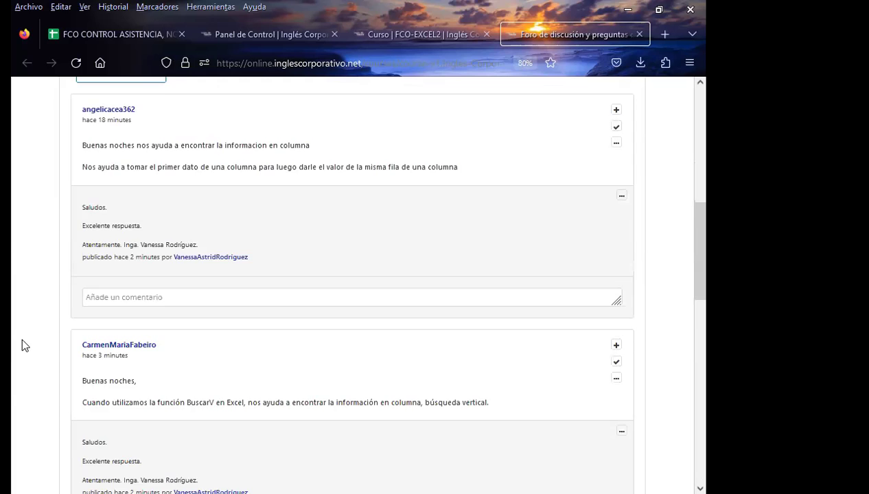
scroll(21, 341, down, 2)
scroll(22, 341, down, 1)
scroll(24, 339, down, 2)
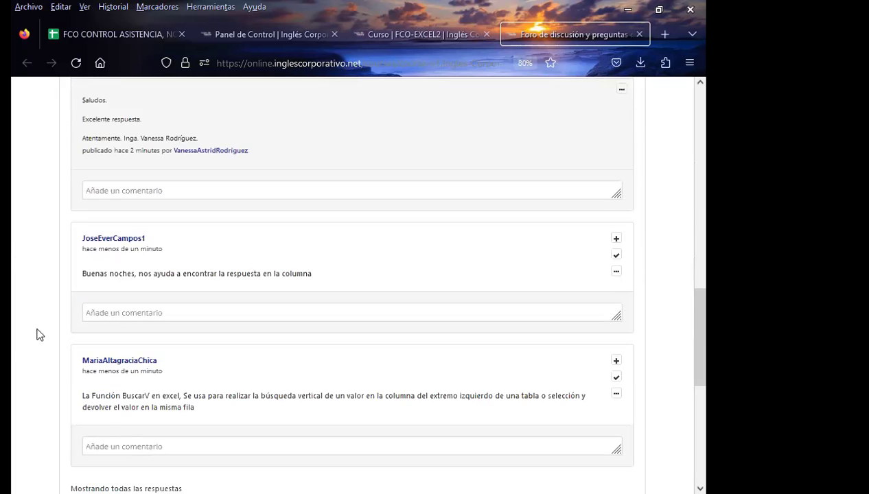
click(127, 312)
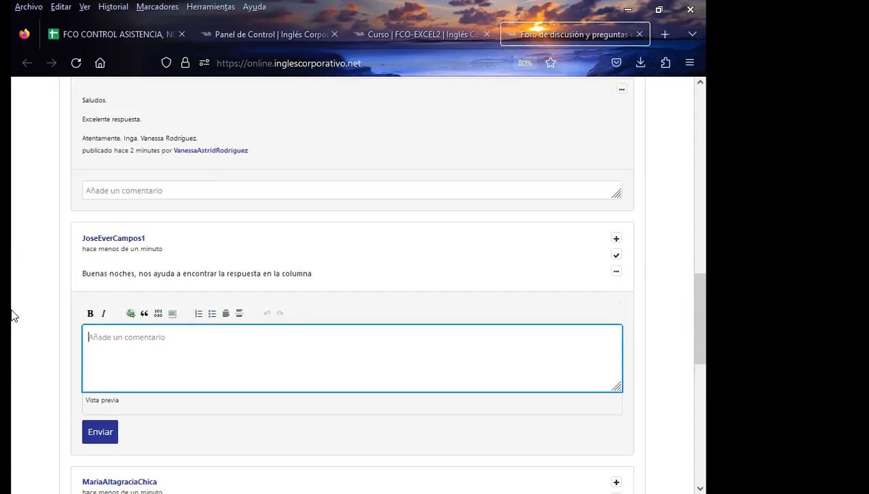
text(Saludos.  Excelente respuesta.  Atentamente. Inga. Vanessa Rodríguez.)
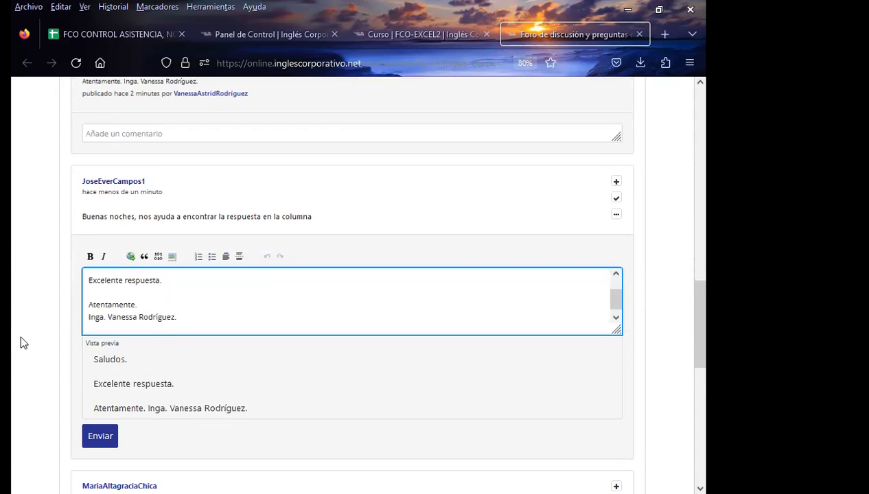
scroll(66, 360, down, 1)
click(98, 378)
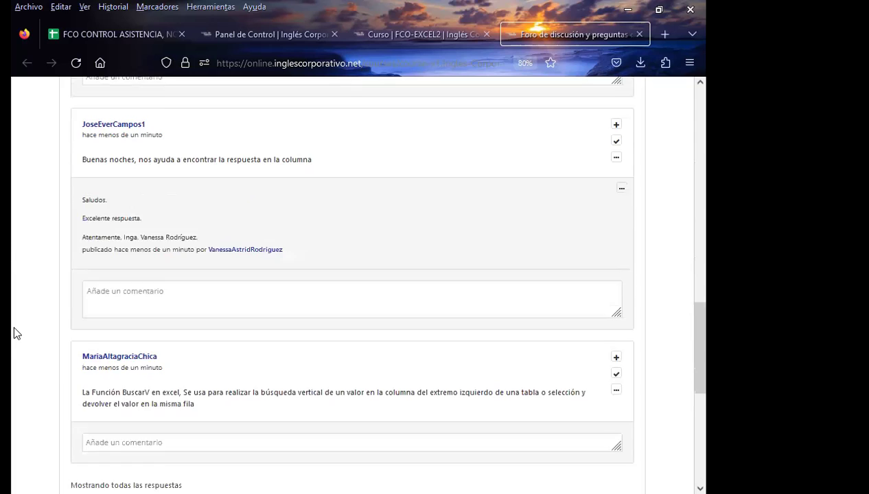
- Post the same signed 'Excelente respuesta' comment under the last answer, then return to the top
scroll(14, 324, down, 3)
click(107, 309)
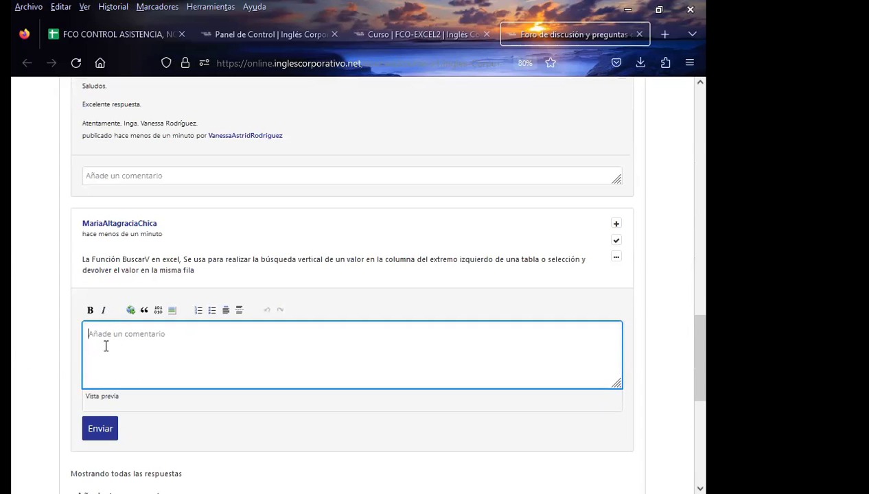
text(Saludos.  Excelente respuesta.  Atentamente. Inga. Vanessa Rodríguez.)
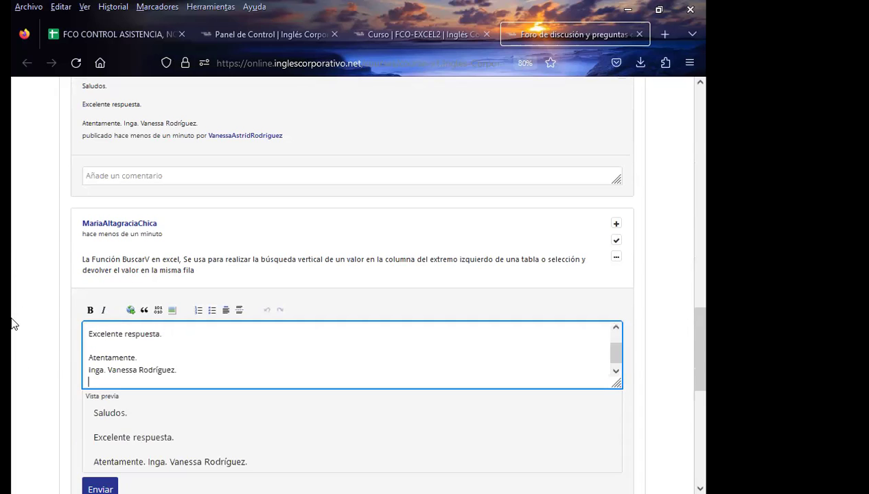
scroll(37, 334, down, 3)
click(97, 325)
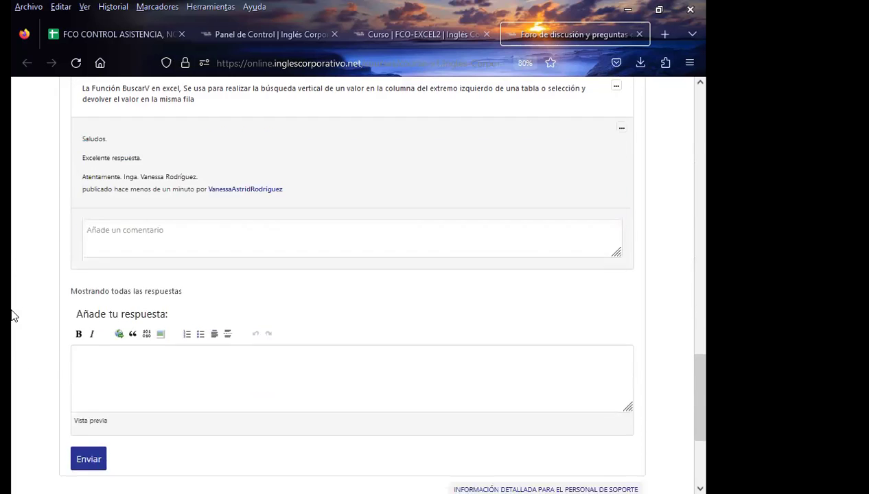
scroll(12, 313, down, 2)
scroll(12, 313, up, 3)
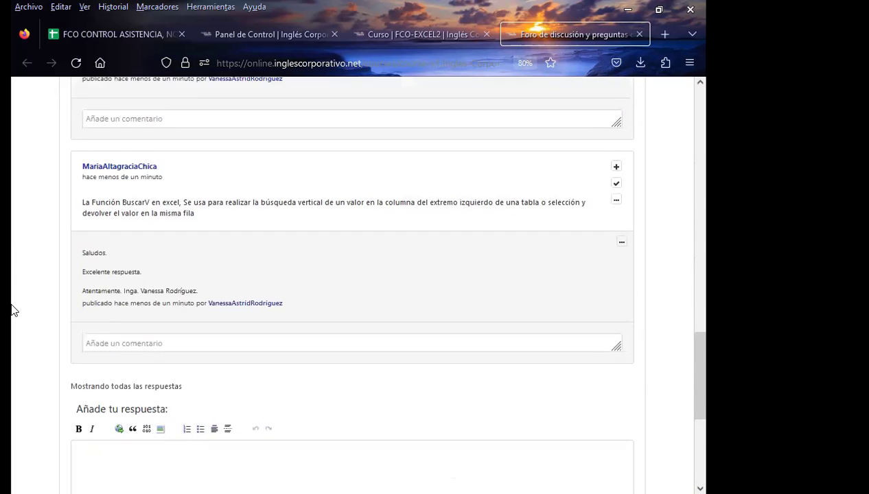
scroll(14, 309, up, 5)
scroll(18, 303, up, 3)
scroll(17, 304, up, 5)
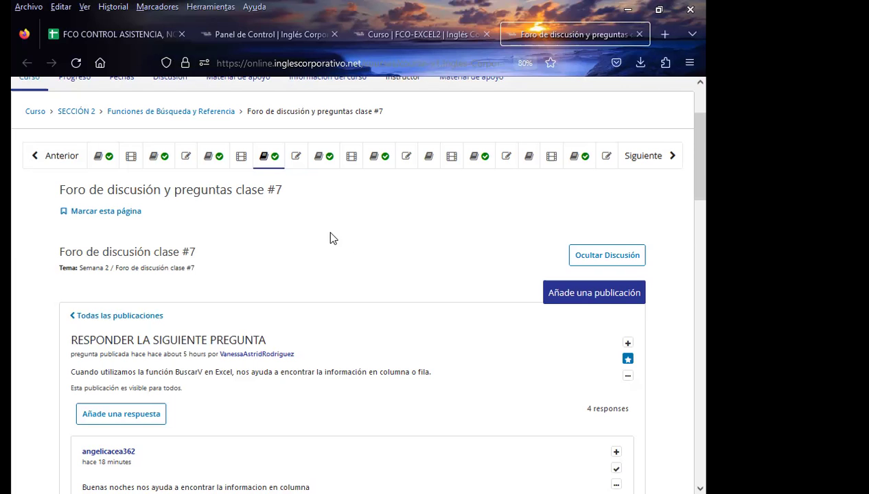
scroll(339, 240, down, 2)
scroll(343, 245, down, 5)
scroll(353, 251, down, 3)
scroll(355, 295, down, 3)
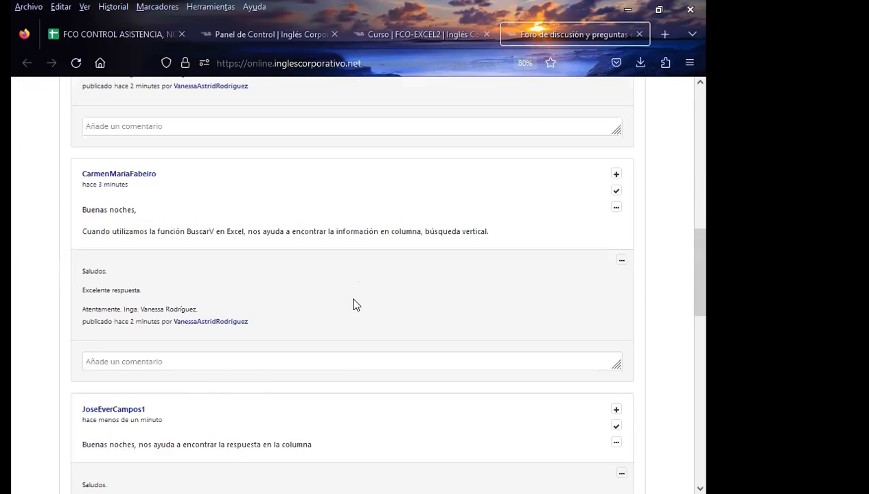
scroll(384, 316, up, 15)
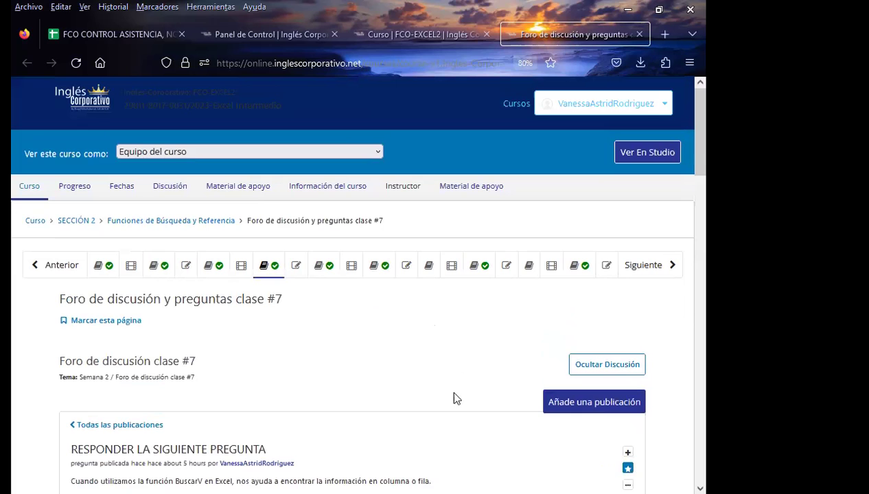